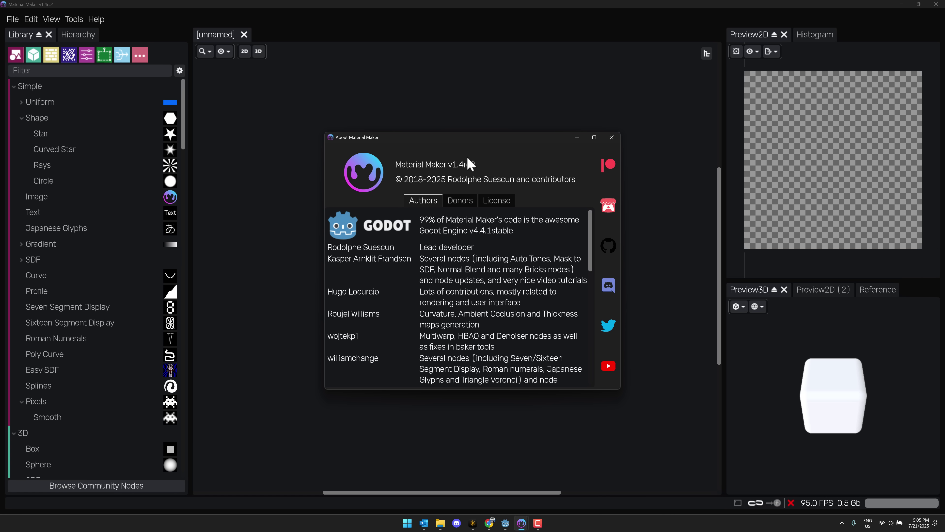
# Close the About Material Maker v1.4rc2 dialog to reveal the graph with its Static PBR Material node
pyautogui.click(612, 141)
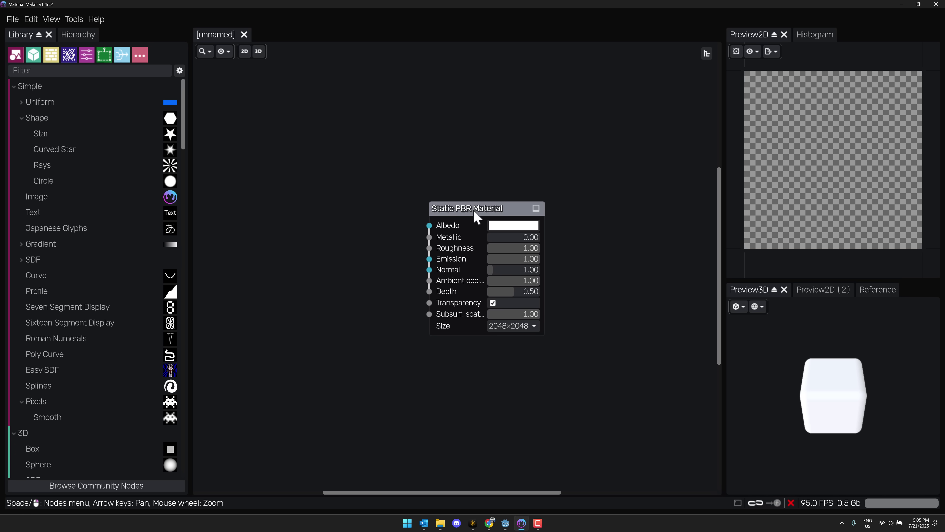
# Drag the Static PBR Material node up and to the right within the graph
pyautogui.moveTo(474, 210); pyautogui.dragTo(509, 193)
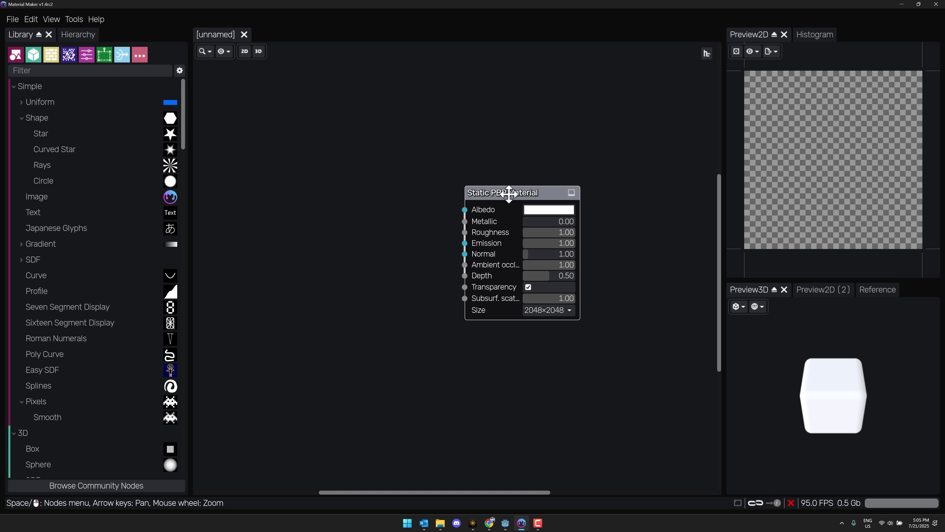
pyautogui.scroll(-15, 60, 208)
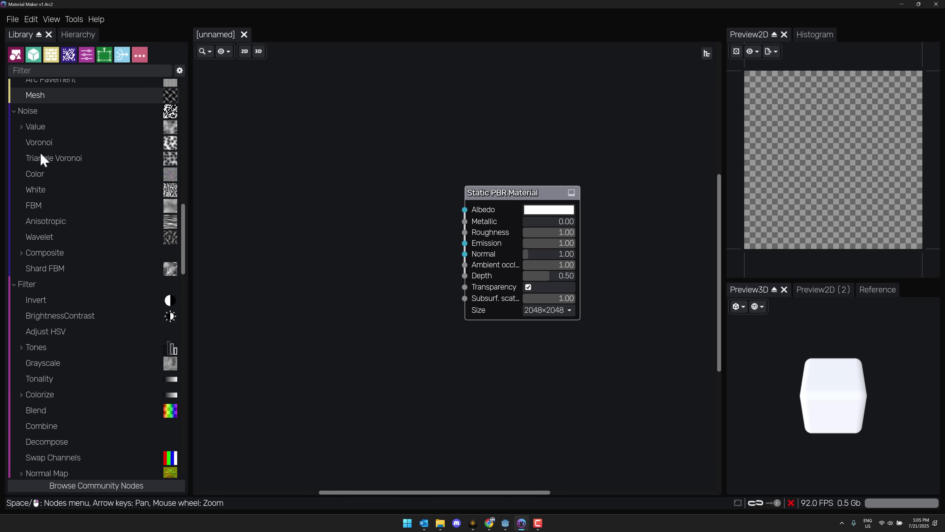
pyautogui.scroll(15, 63, 214)
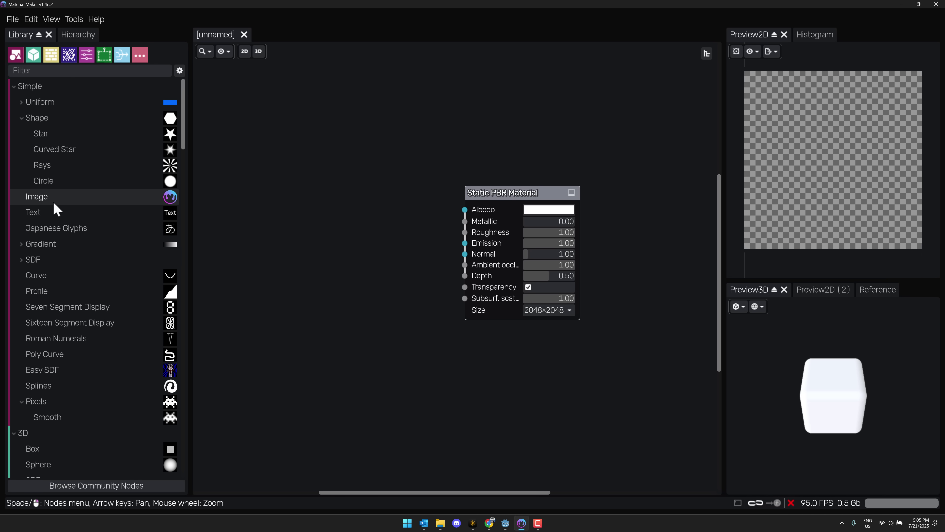
pyautogui.scroll(2, 466, 197)
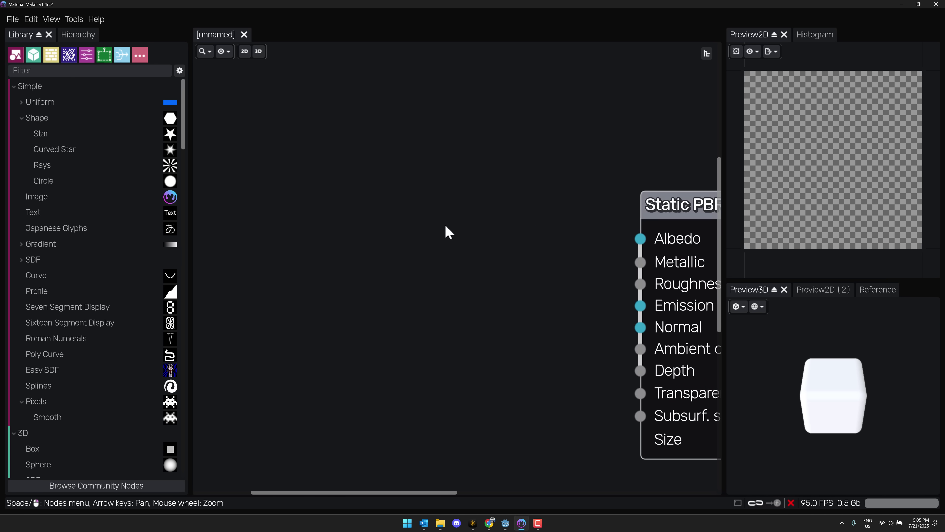
pyautogui.scroll(-2, 445, 231)
pyautogui.scroll(2, 451, 226)
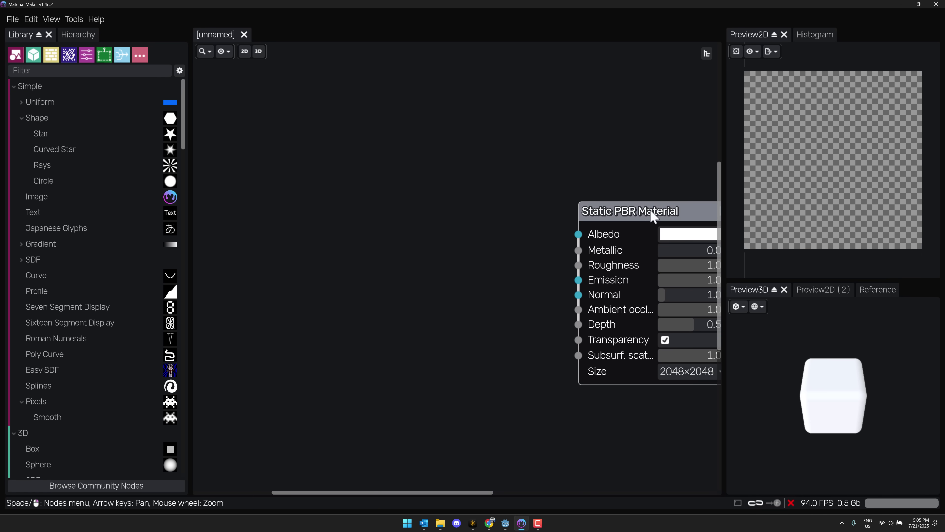
pyautogui.hscroll(3, 703, 162)
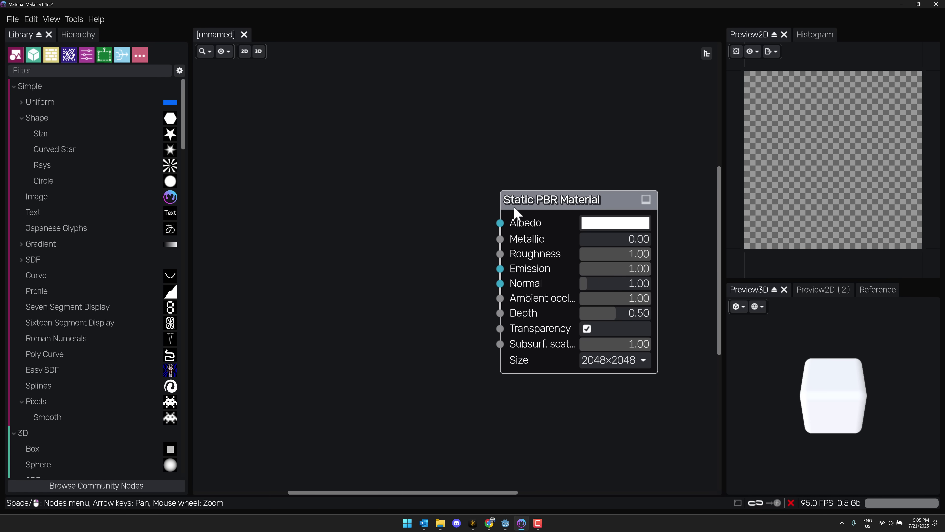
# Add a Pattern/Runes node (Size 4.0) and connect its output to the material's Albedo
pyautogui.rightClick(277, 158)
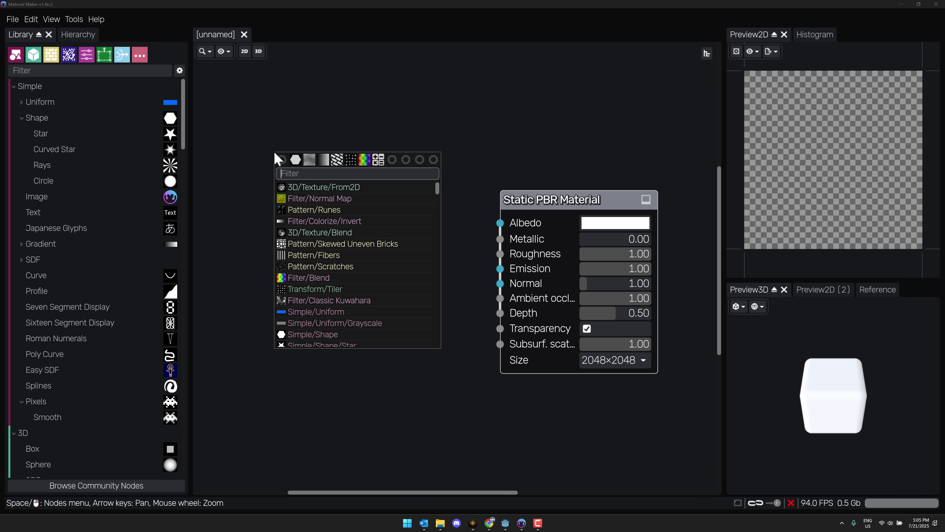
pyautogui.write('rune')
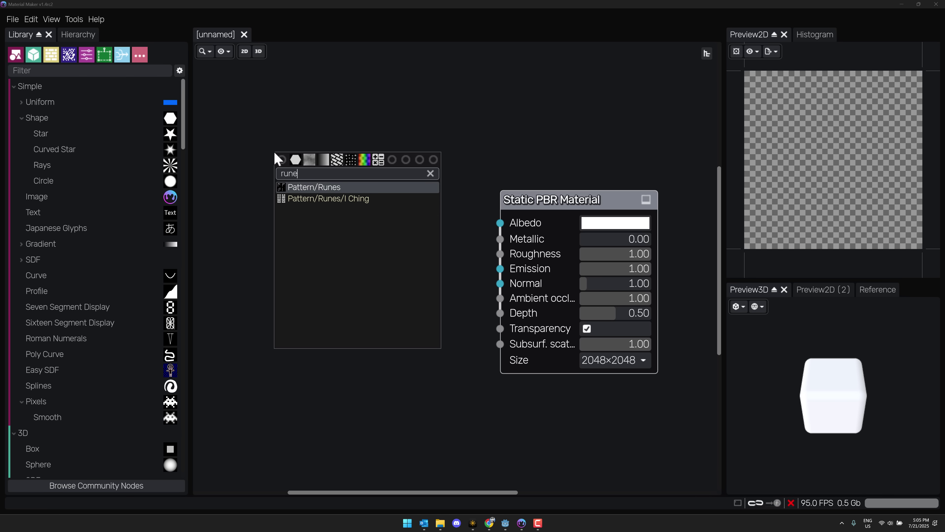
pyautogui.press('Return')
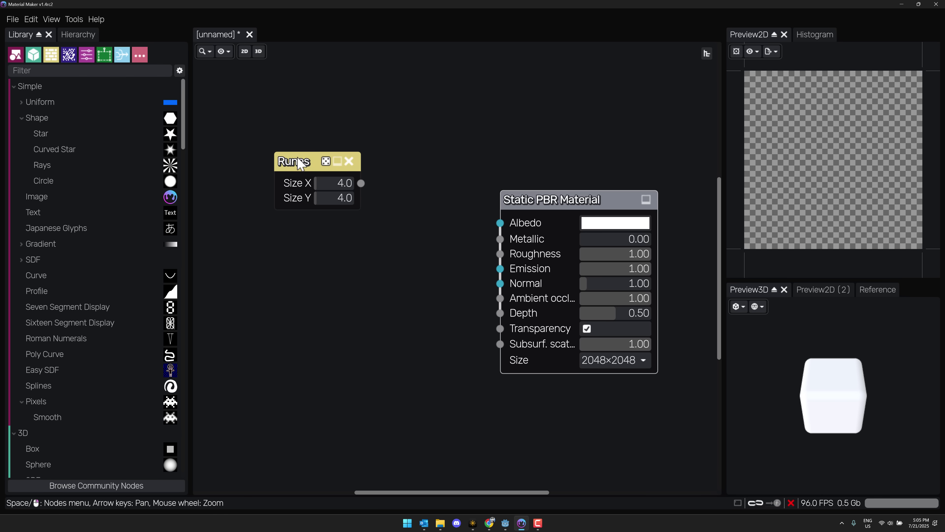
pyautogui.moveTo(294, 159); pyautogui.dragTo(251, 172)
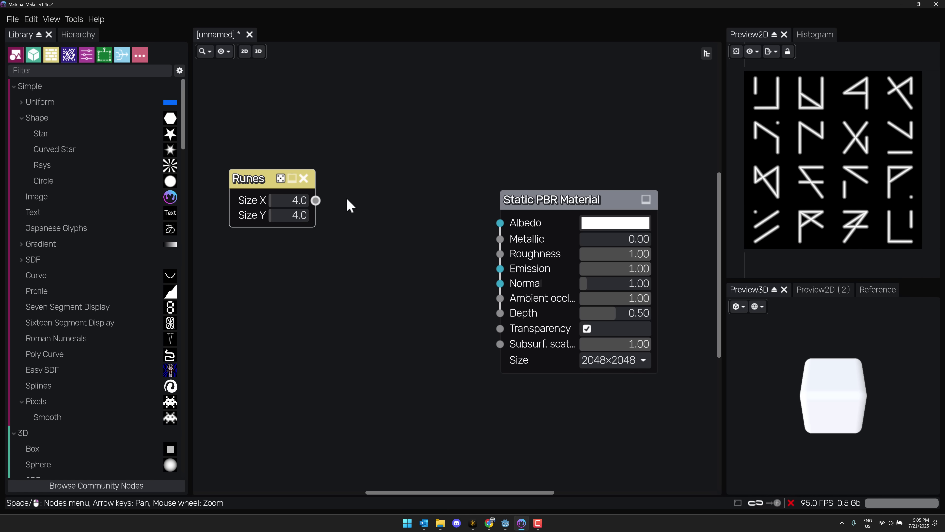
pyautogui.moveTo(316, 200); pyautogui.dragTo(500, 223)
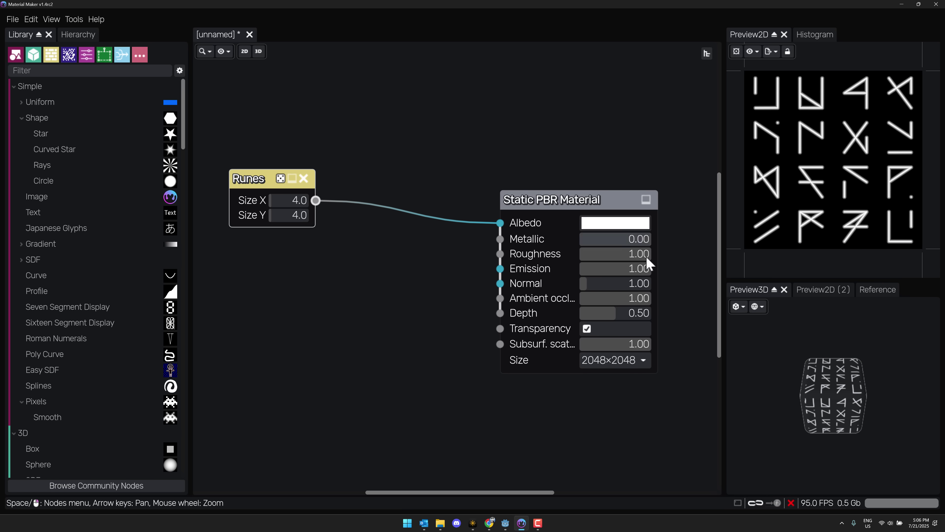
# Change the output node to a Dynamic PBR Material and shift it right
pyautogui.click(572, 201)
pyautogui.rightClick(572, 201)
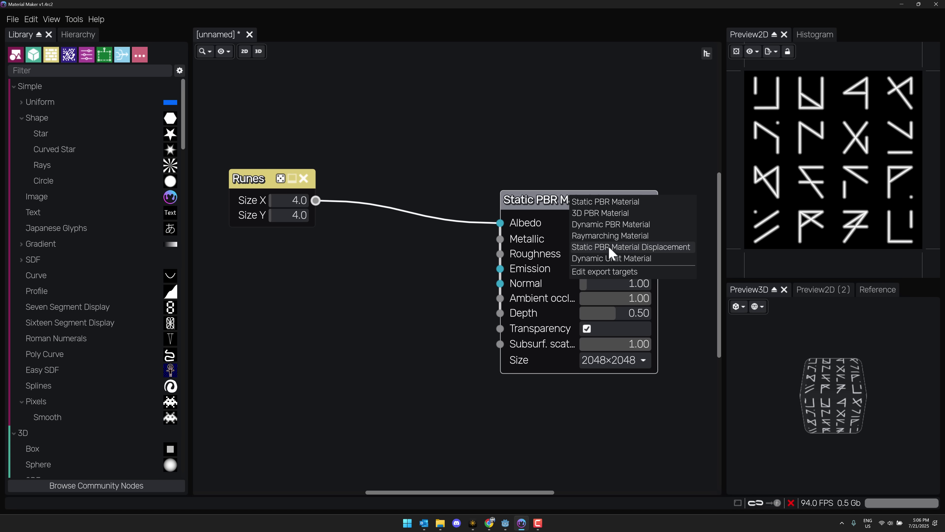
pyautogui.click(618, 226)
pyautogui.moveTo(573, 203); pyautogui.dragTo(594, 204)
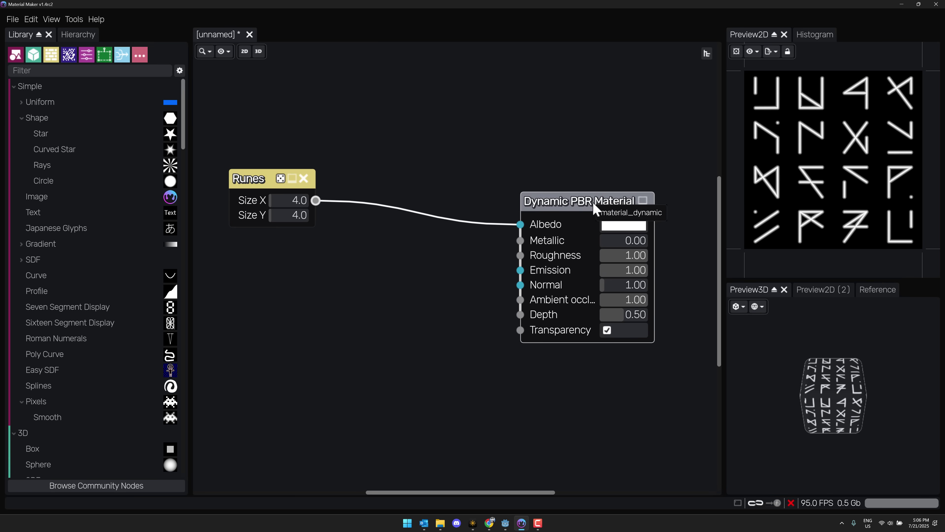
# Look through the File menu's Export material options without exporting
pyautogui.click(11, 21)
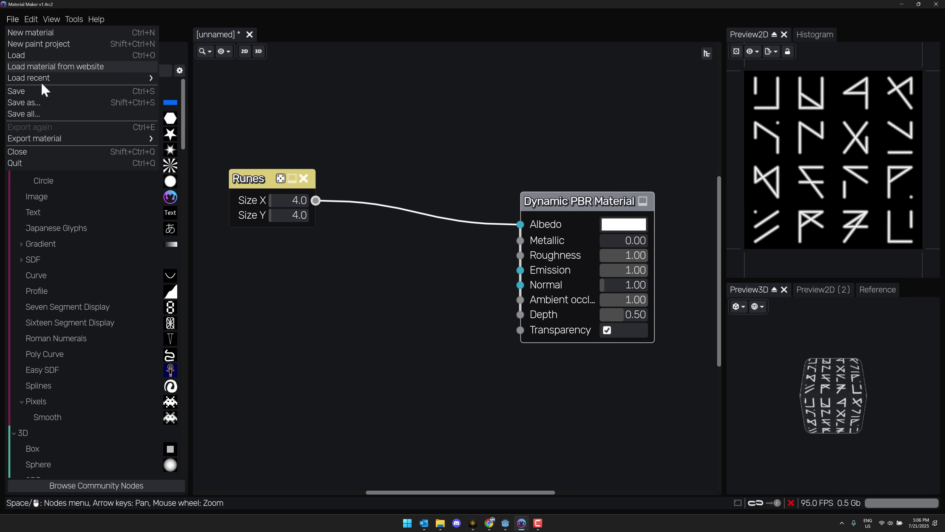
pyautogui.moveTo(56, 141)
pyautogui.moveTo(171, 145)
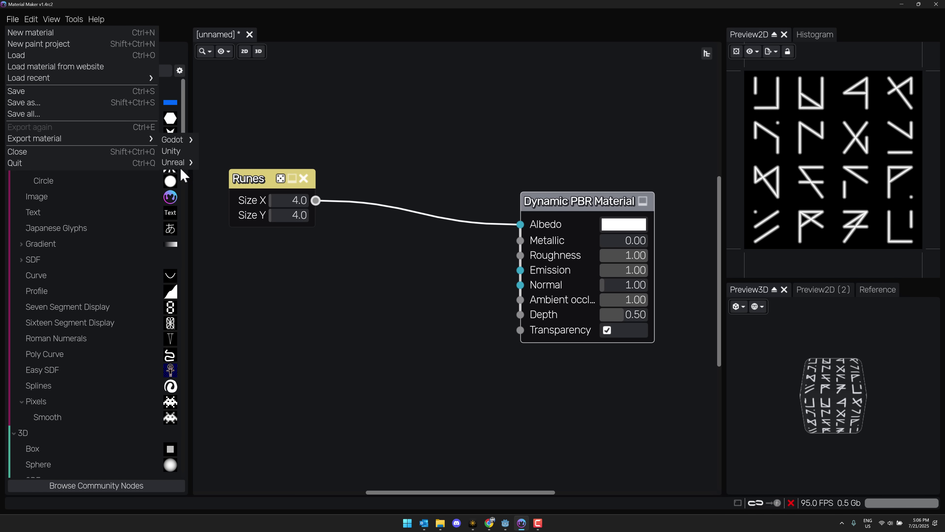
# Switch the 3D preview model from the cube to a Sphere
pyautogui.click(387, 134)
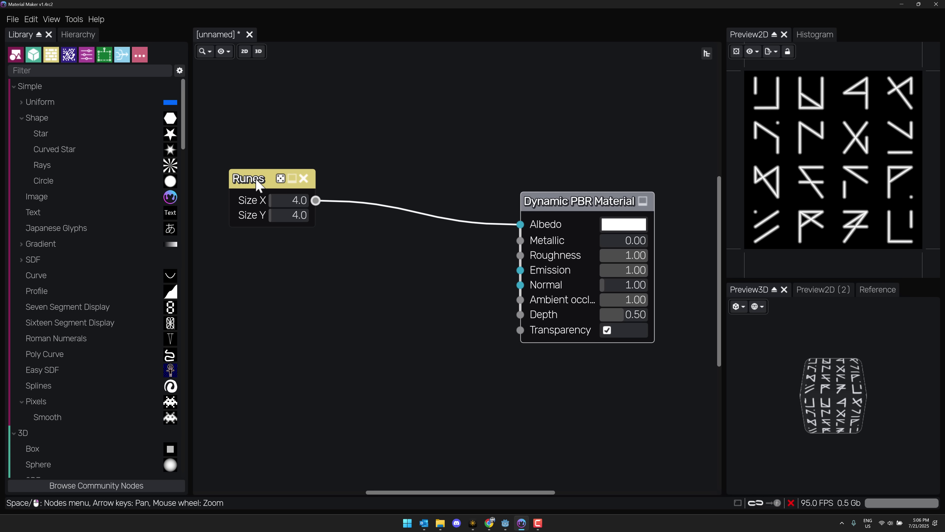
pyautogui.moveTo(256, 178); pyautogui.dragTo(252, 188)
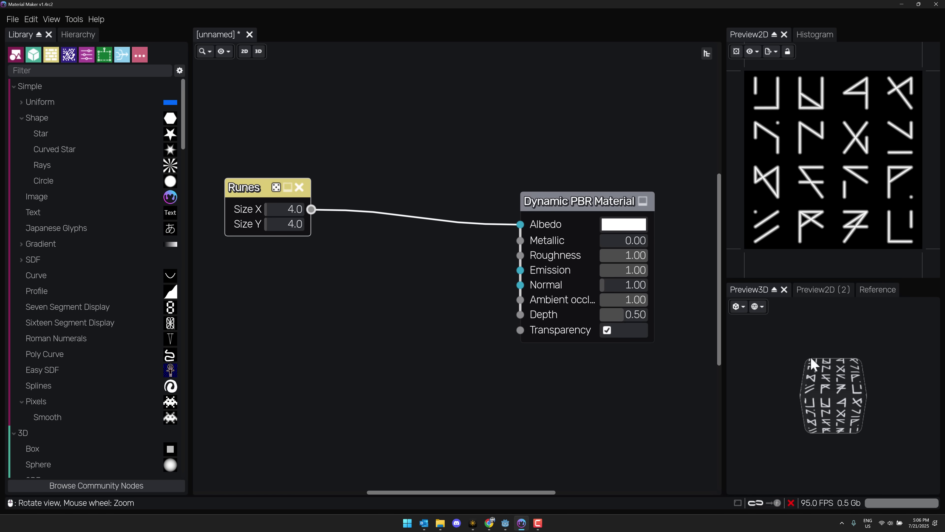
pyautogui.moveTo(837, 389); pyautogui.dragTo(772, 327)
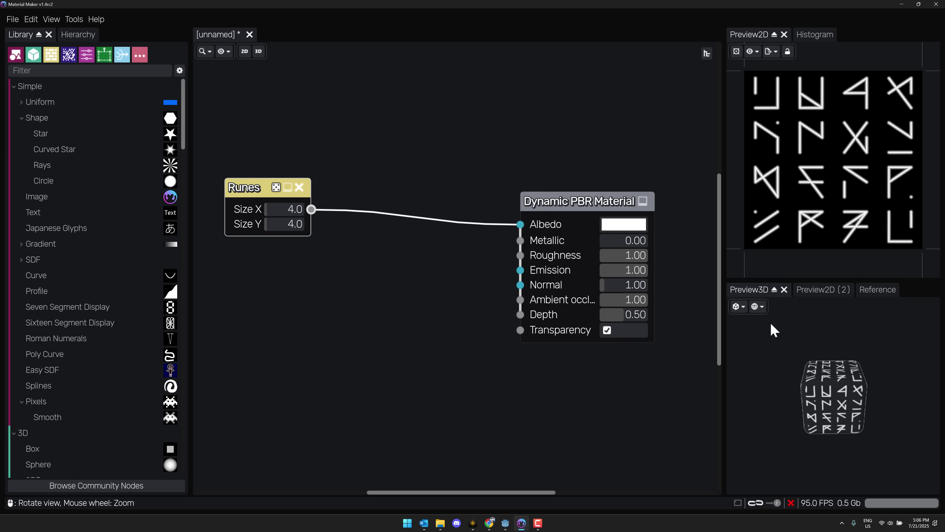
pyautogui.click(738, 306)
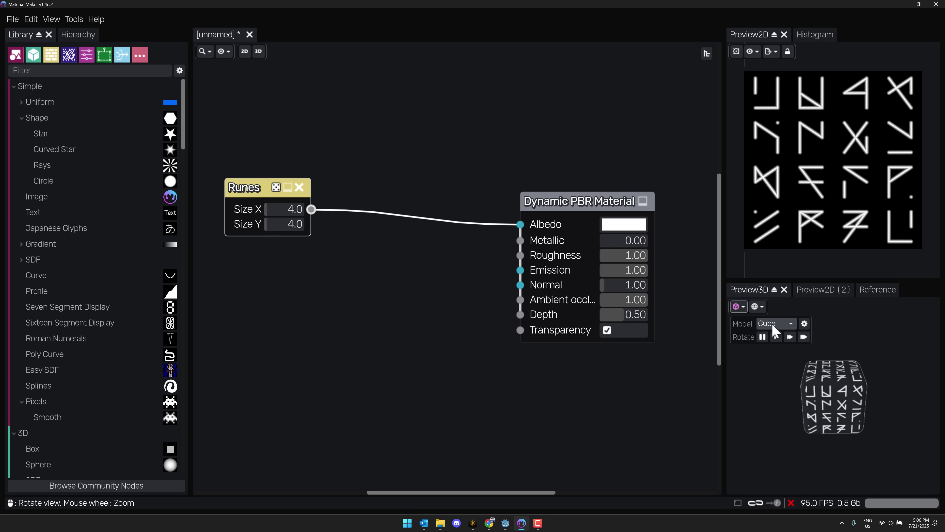
pyautogui.click(774, 324)
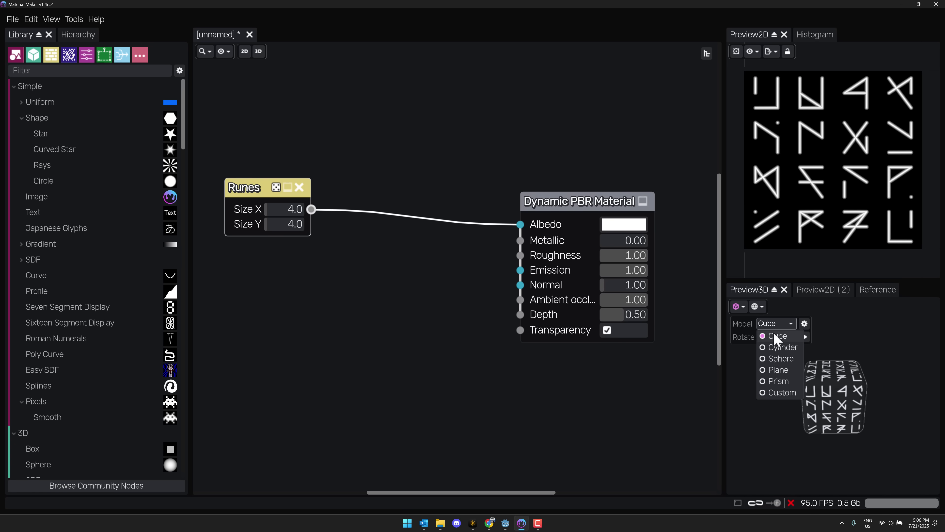
pyautogui.click(779, 357)
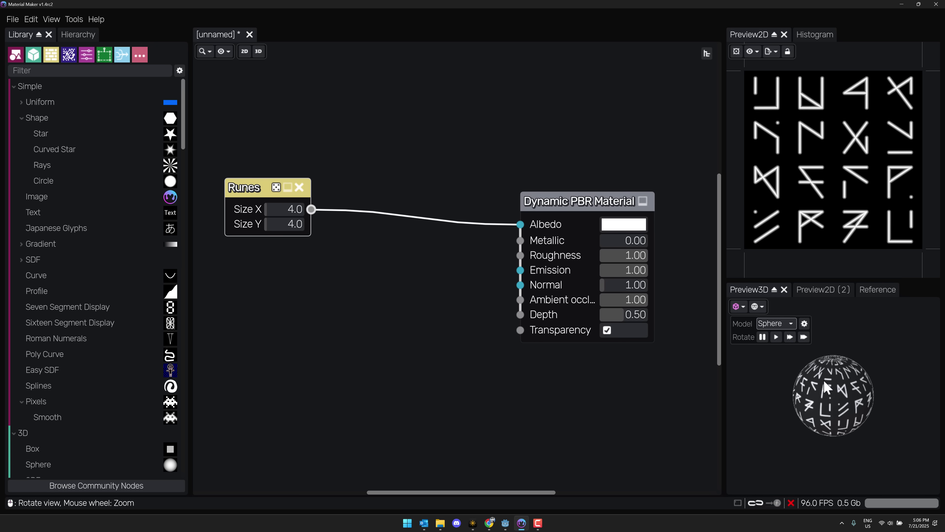
# Light the preview with the Epping Forest environment, keeping Linear tonemapping, and zoom in
pyautogui.click(764, 305)
pyautogui.click(767, 341)
pyautogui.click(795, 340)
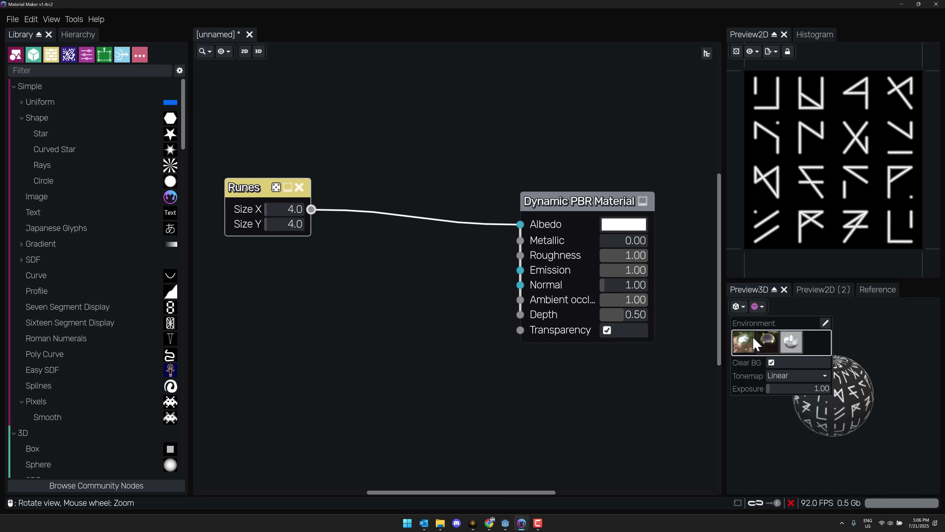
pyautogui.click(745, 345)
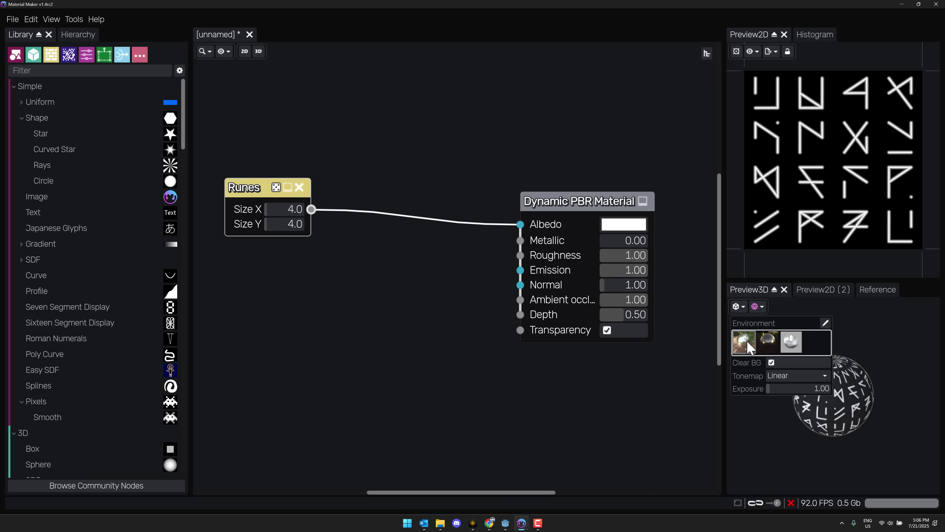
pyautogui.click(825, 375)
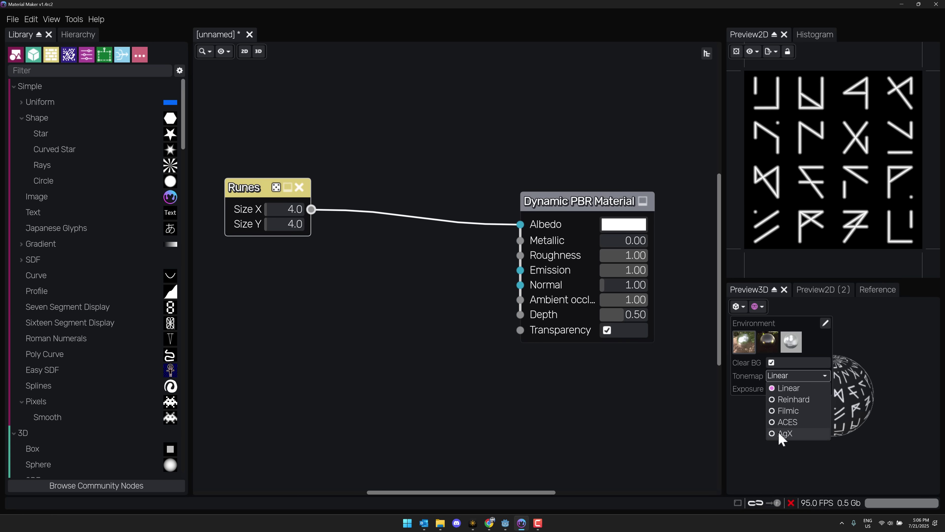
pyautogui.click(774, 432)
pyautogui.click(759, 422)
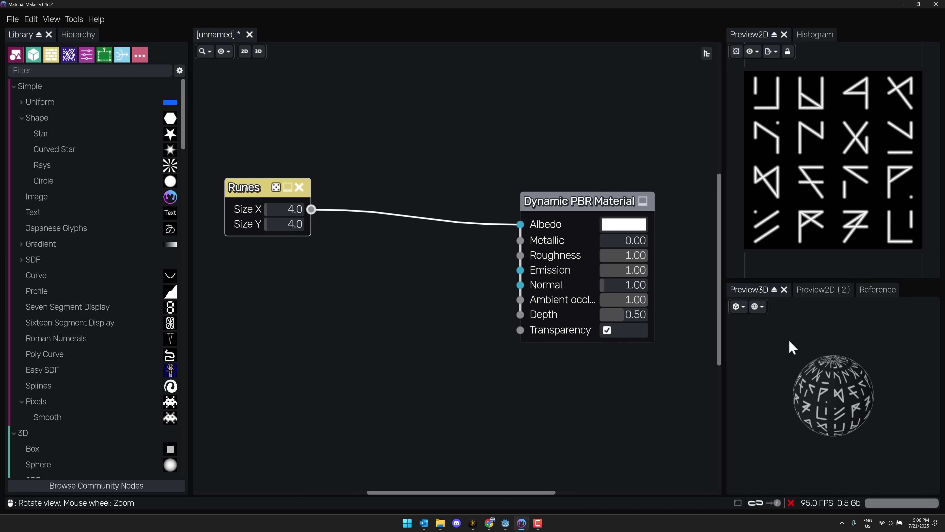
pyautogui.scroll(2, 809, 394)
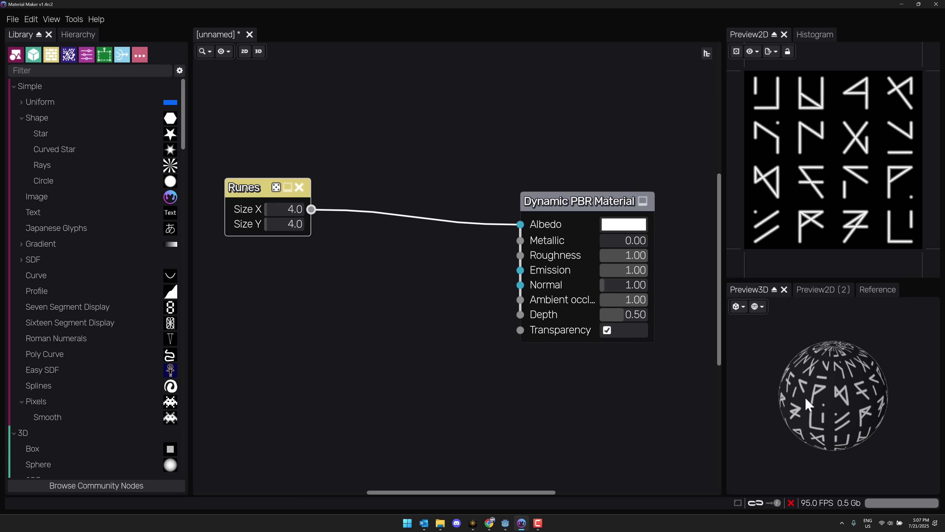
# Rearrange the Runes and Dynamic PBR Material nodes in the graph
pyautogui.moveTo(563, 201); pyautogui.dragTo(564, 168)
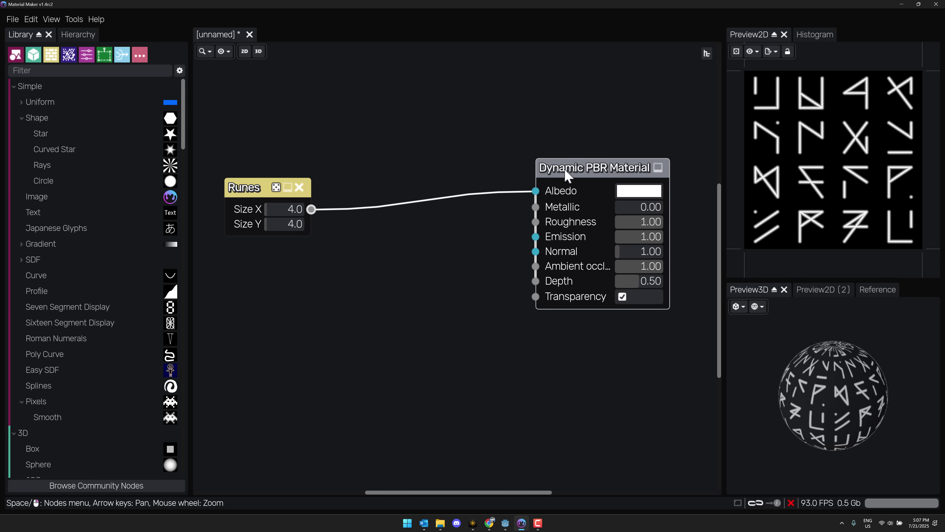
pyautogui.moveTo(240, 185)
pyautogui.mouseDown()
pyautogui.moveTo(247, 205)
pyautogui.moveTo(228, 192)
pyautogui.mouseUp()
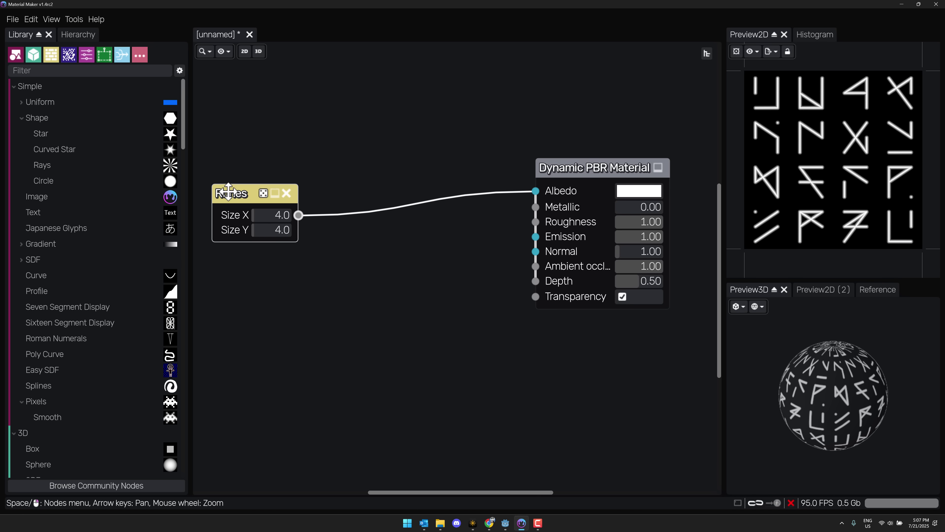
pyautogui.moveTo(280, 213); pyautogui.dragTo(271, 224)
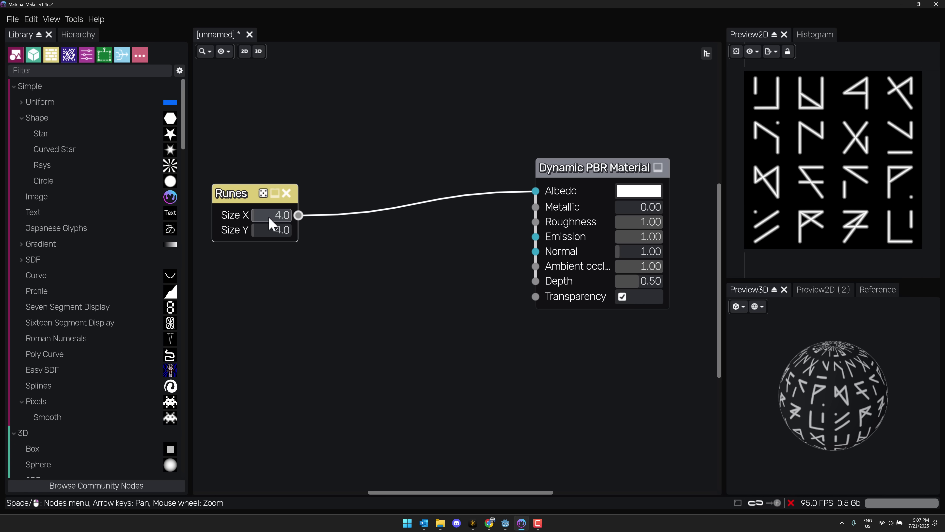
pyautogui.moveTo(592, 171); pyautogui.dragTo(560, 186)
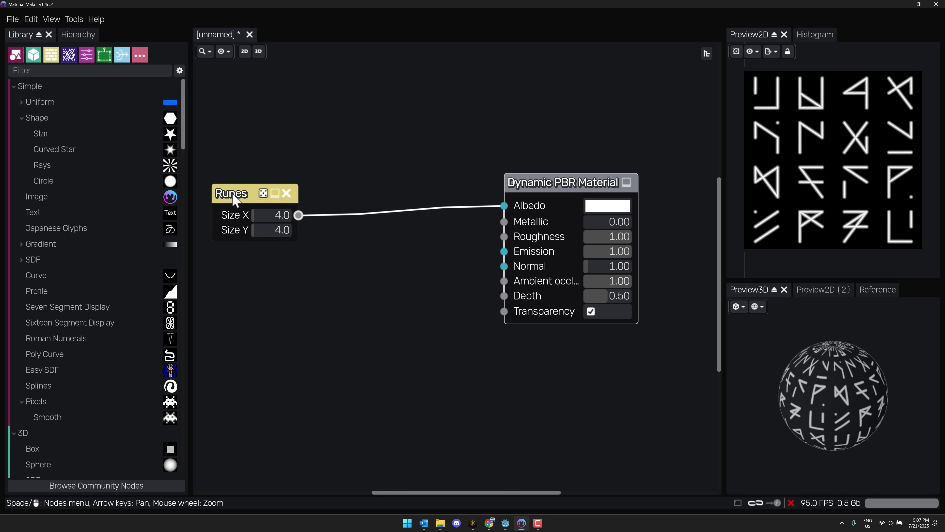
pyautogui.moveTo(234, 196); pyautogui.dragTo(239, 190)
# Add a Colorize node from the Runes output and feed it into Albedo
pyautogui.moveTo(304, 209); pyautogui.dragTo(363, 136)
pyautogui.write('color')
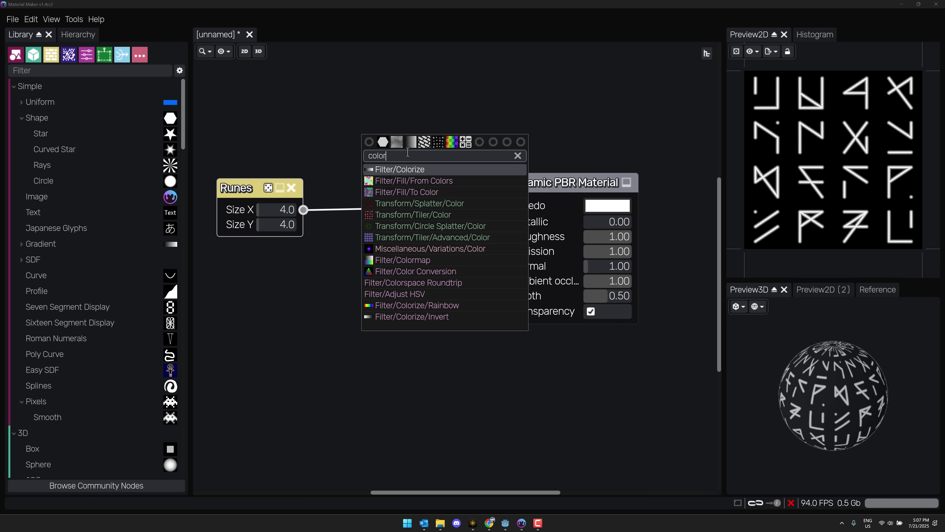
pyautogui.press('Return')
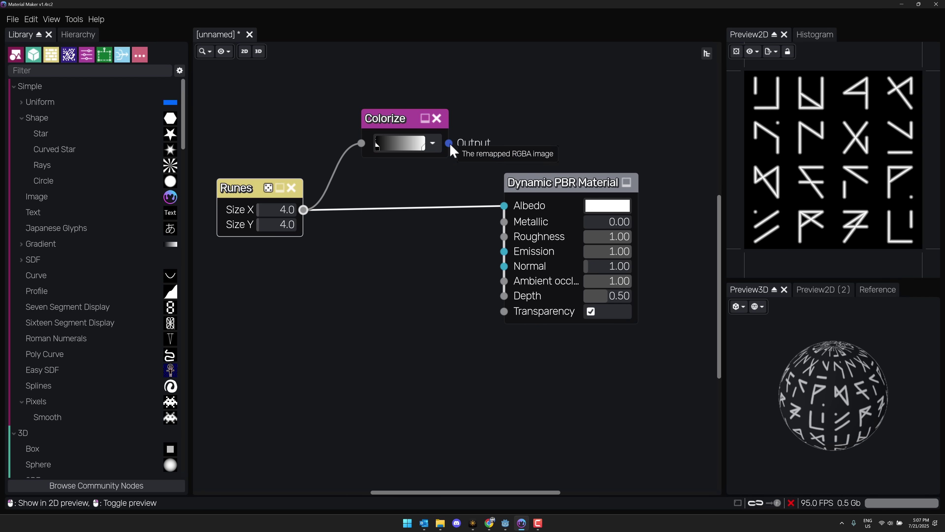
pyautogui.moveTo(448, 143); pyautogui.dragTo(503, 205)
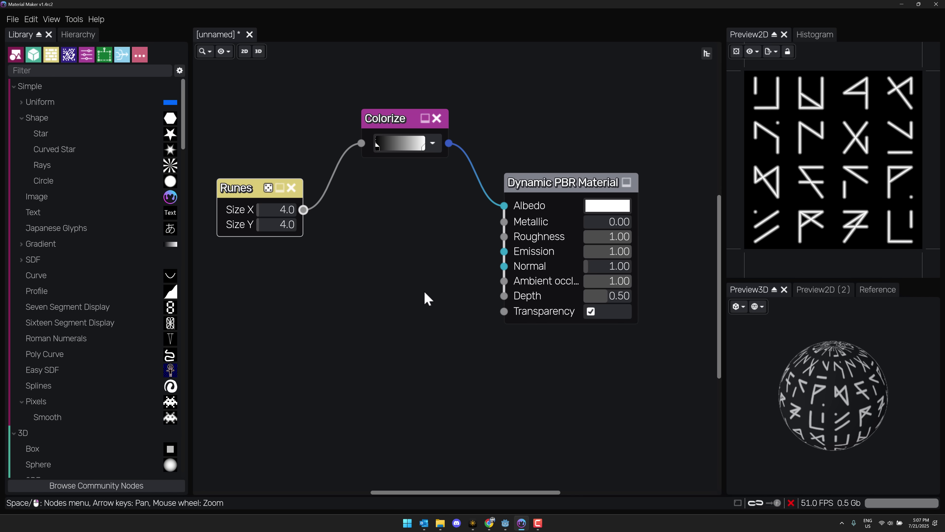
# Make the Colorize gradient run from black to red so the sphere's runes turn red
pyautogui.click(433, 144)
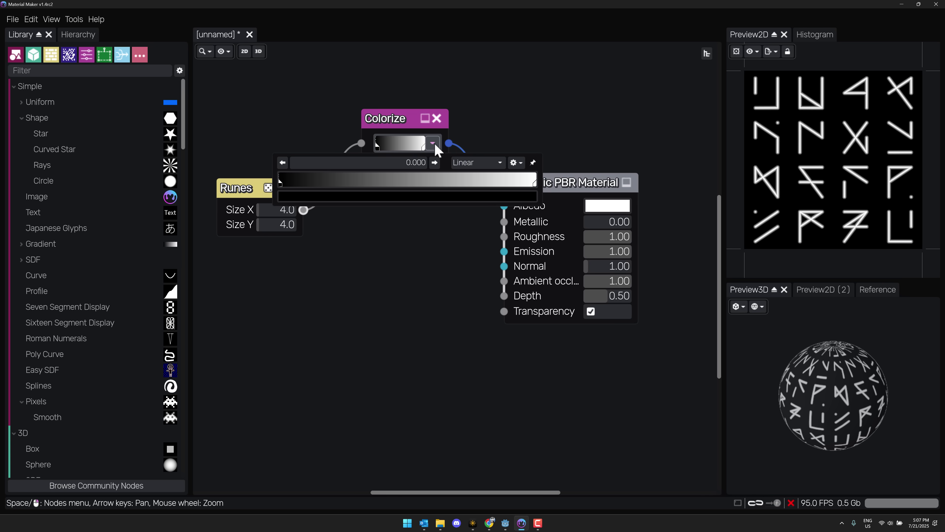
pyautogui.click(433, 201)
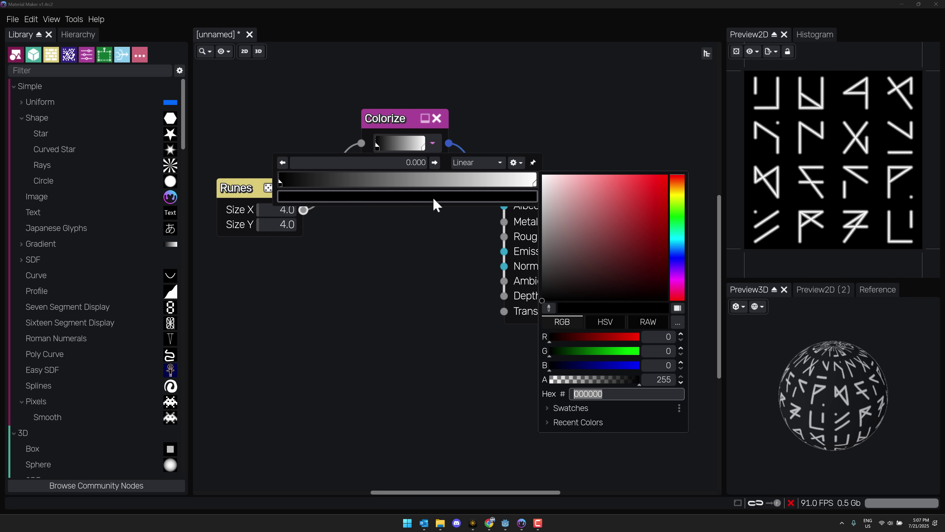
pyautogui.click(535, 185)
pyautogui.click(534, 186)
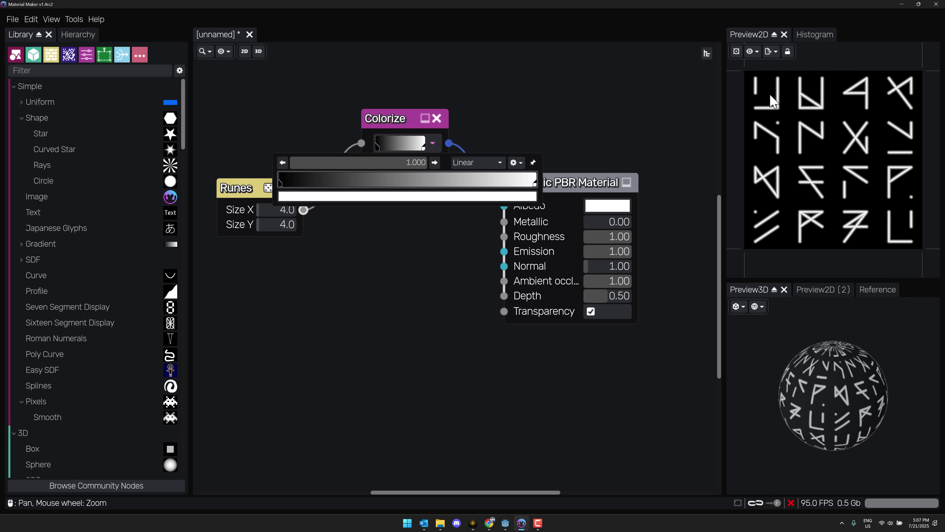
pyautogui.click(428, 197)
pyautogui.click(655, 203)
pyautogui.click(665, 200)
pyautogui.click(473, 270)
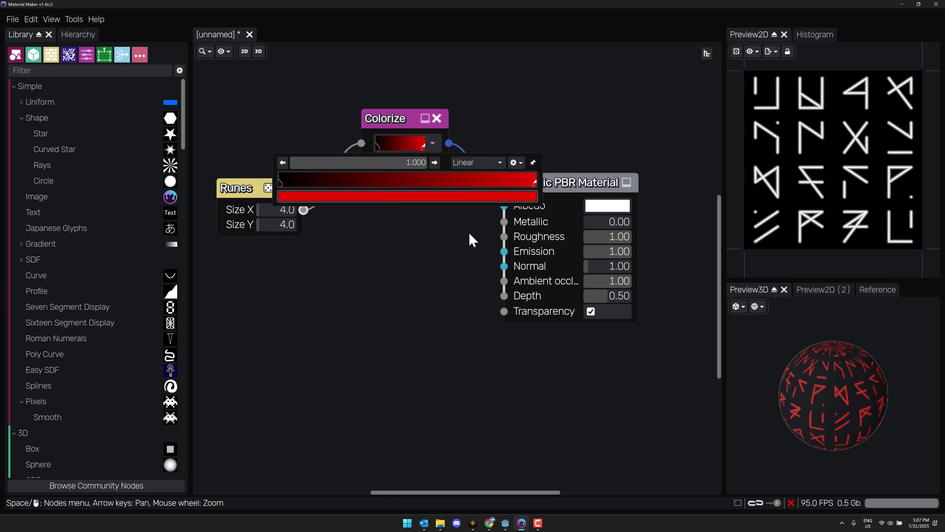
pyautogui.click(839, 388)
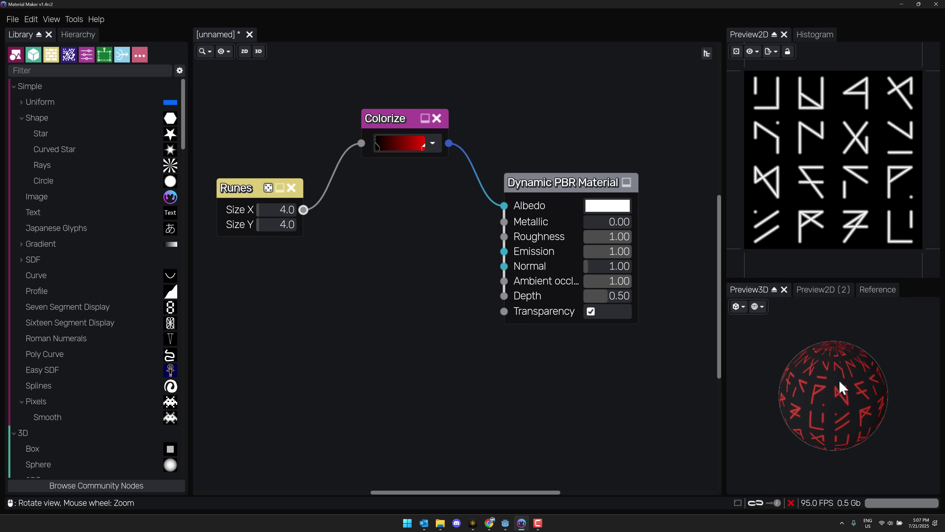
pyautogui.moveTo(840, 389); pyautogui.dragTo(859, 389)
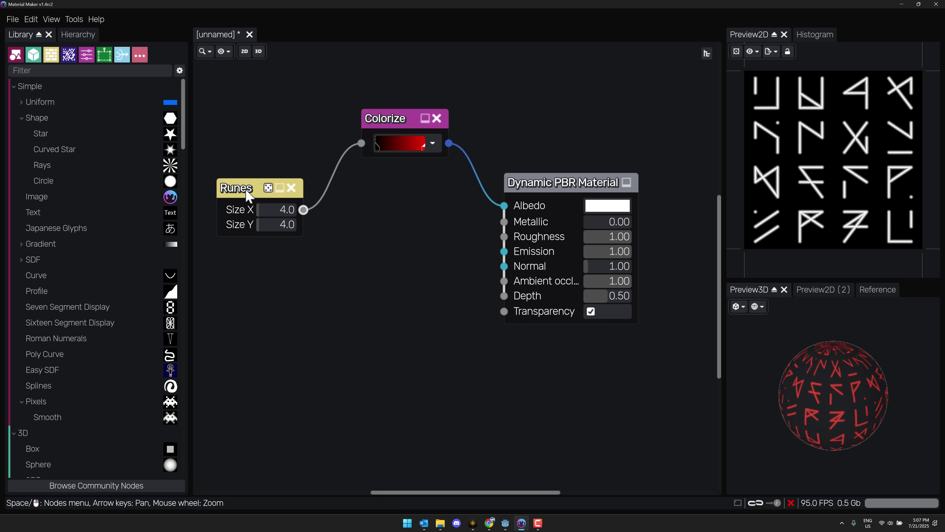
pyautogui.moveTo(250, 197); pyautogui.dragTo(227, 189)
pyautogui.moveTo(560, 182); pyautogui.dragTo(612, 164)
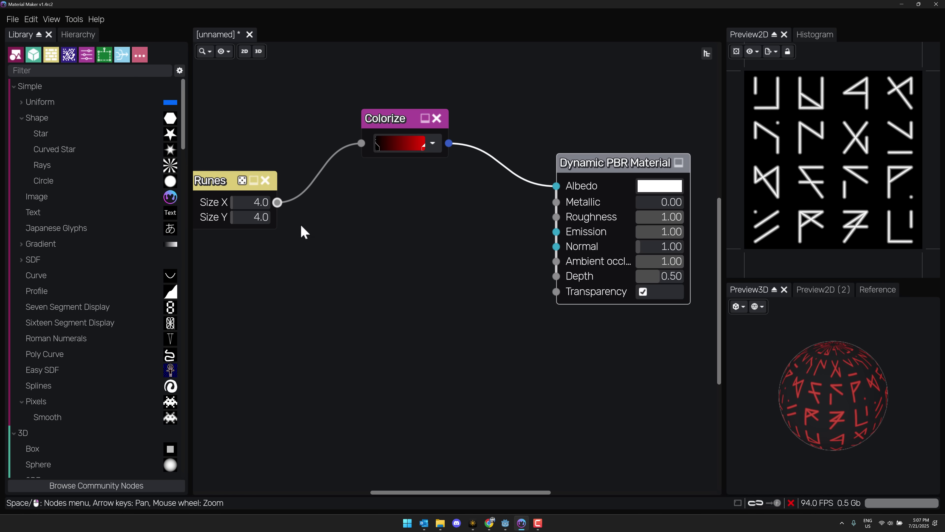
# Add a Normal Map node from the Runes output and show it in the 2D preview
pyautogui.moveTo(277, 202); pyautogui.dragTo(368, 300)
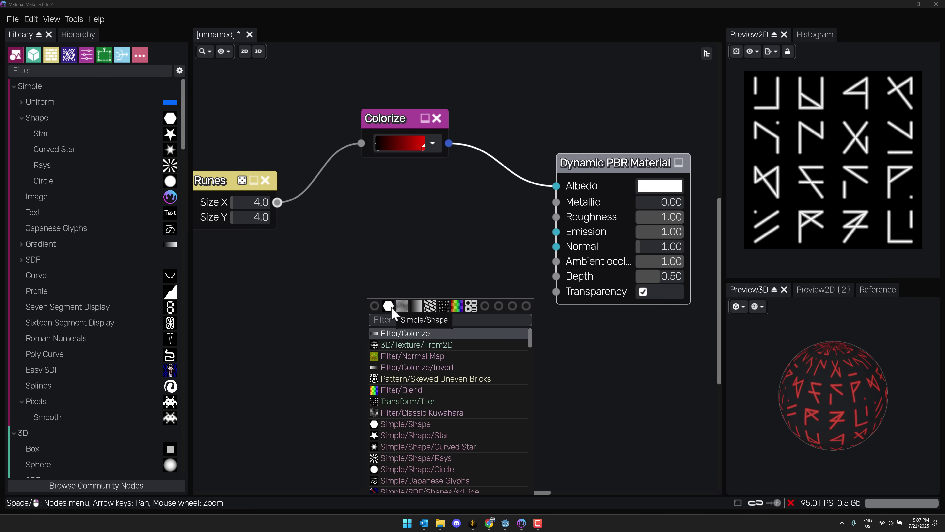
pyautogui.write('norma')
pyautogui.press('Return')
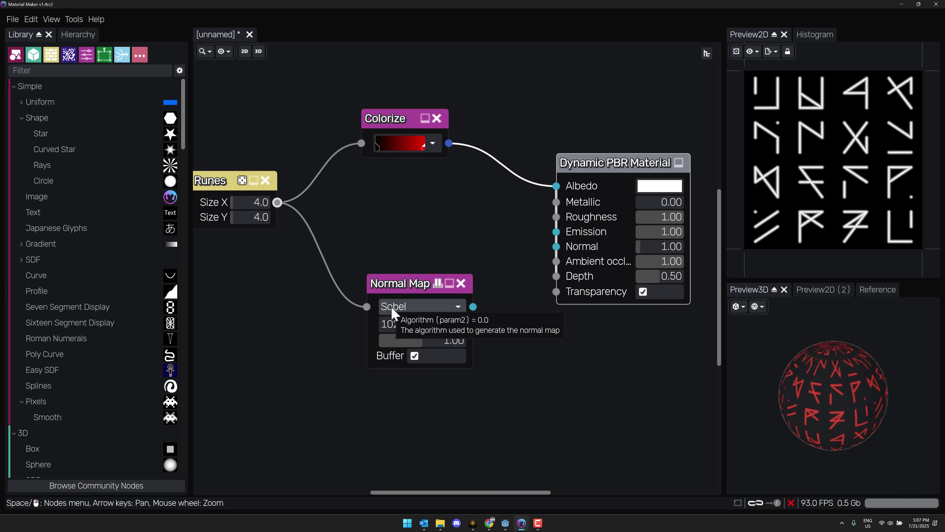
pyautogui.click(414, 286)
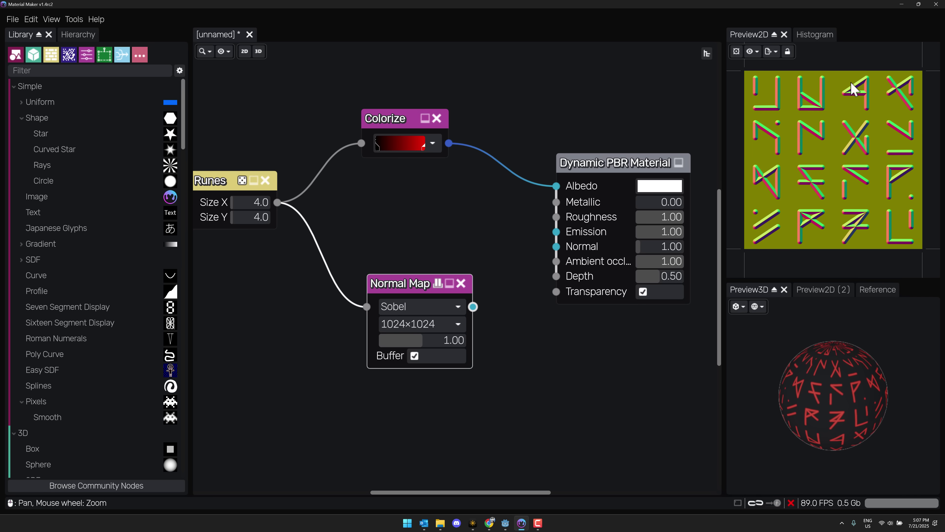
# Try the Scharr and Simple algorithms, settle on Sobel, and turn Buffer off
pyautogui.click(401, 310)
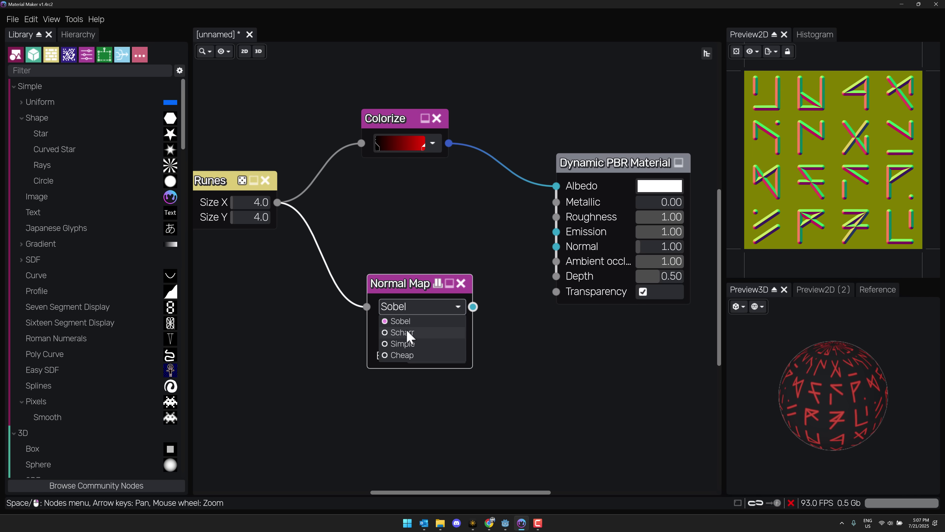
pyautogui.click(404, 332)
pyautogui.click(410, 309)
pyautogui.click(404, 343)
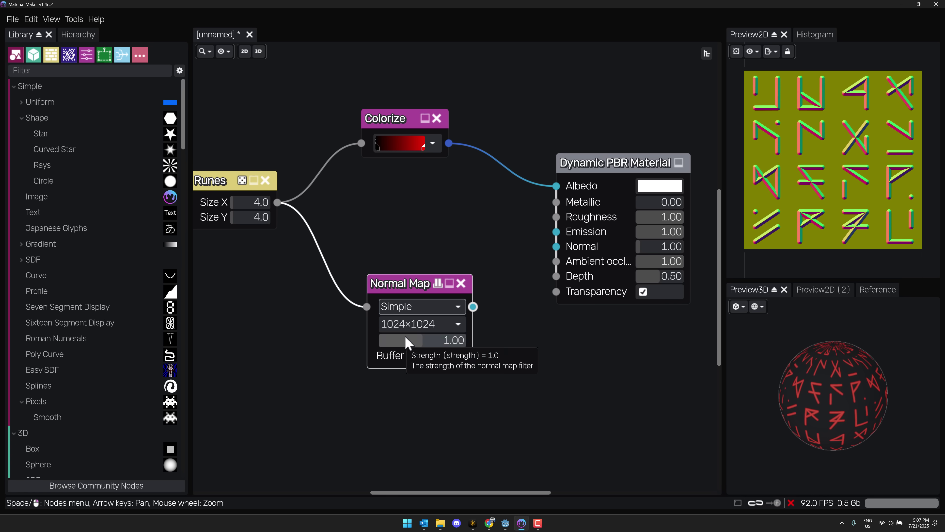
pyautogui.click(409, 306)
pyautogui.click(401, 321)
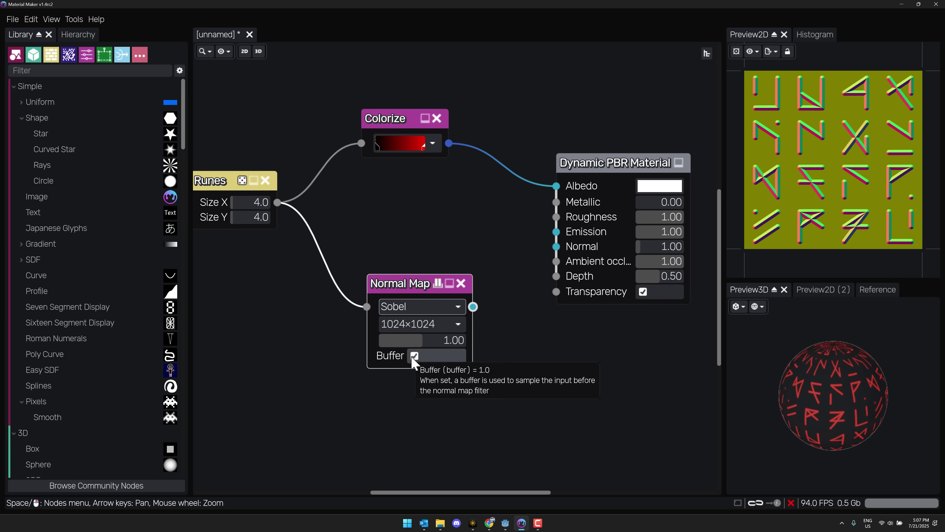
pyautogui.click(406, 310)
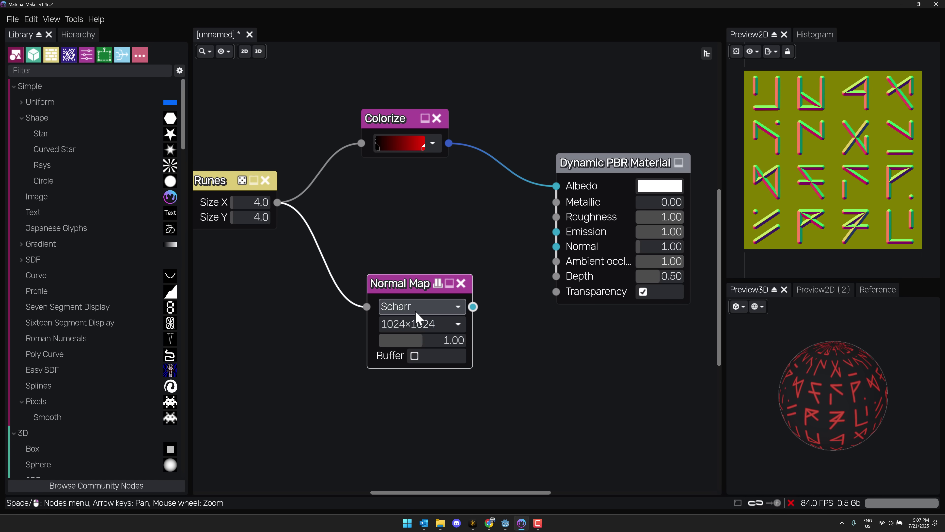
pyautogui.click(415, 311)
pyautogui.click(415, 309)
pyautogui.click(419, 308)
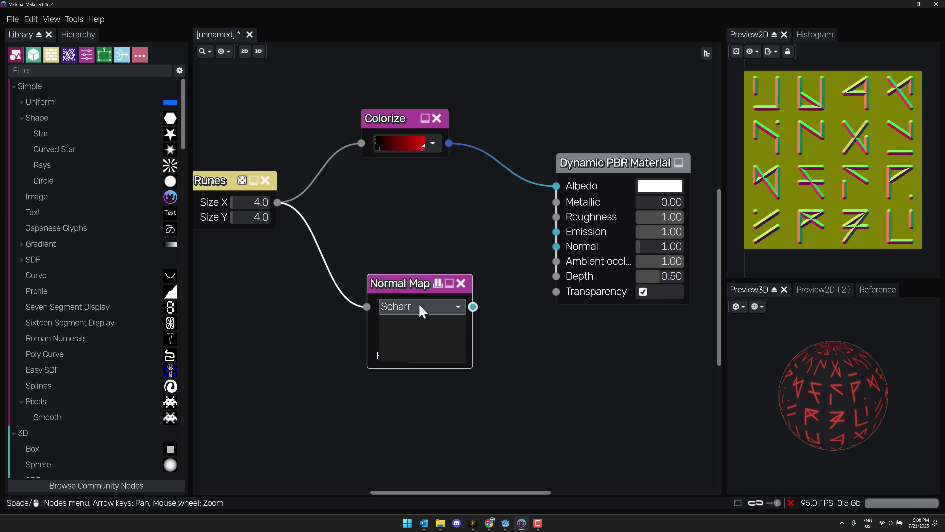
pyautogui.click(402, 321)
# Connect the Normal Map to the material's Normal input and set its strength to 0.80
pyautogui.moveTo(409, 297); pyautogui.dragTo(357, 305)
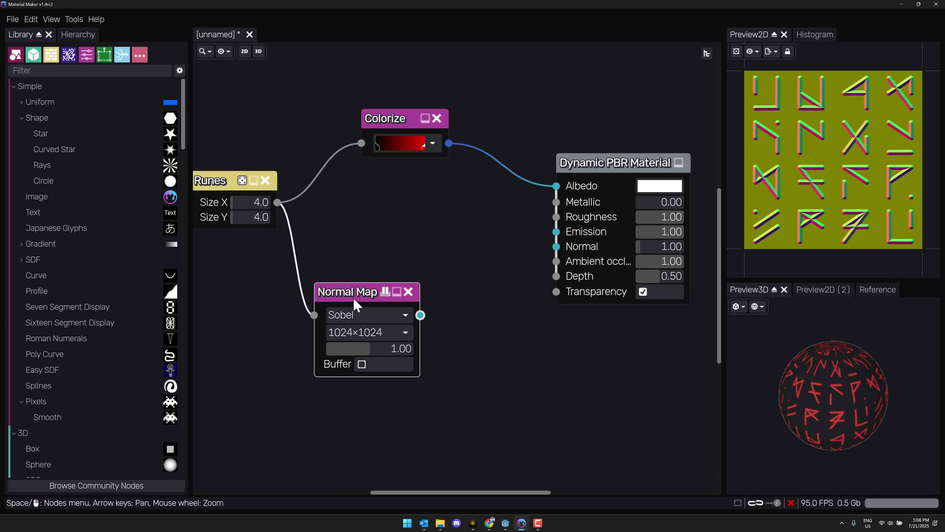
pyautogui.moveTo(420, 315); pyautogui.dragTo(556, 247)
pyautogui.scroll(5, 823, 386)
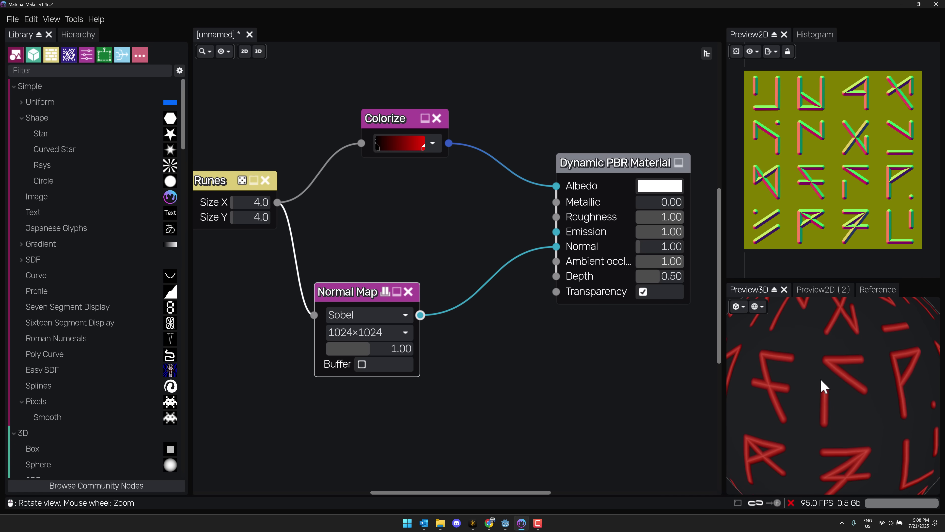
pyautogui.scroll(-4, 823, 386)
pyautogui.moveTo(641, 249); pyautogui.dragTo(577, 235)
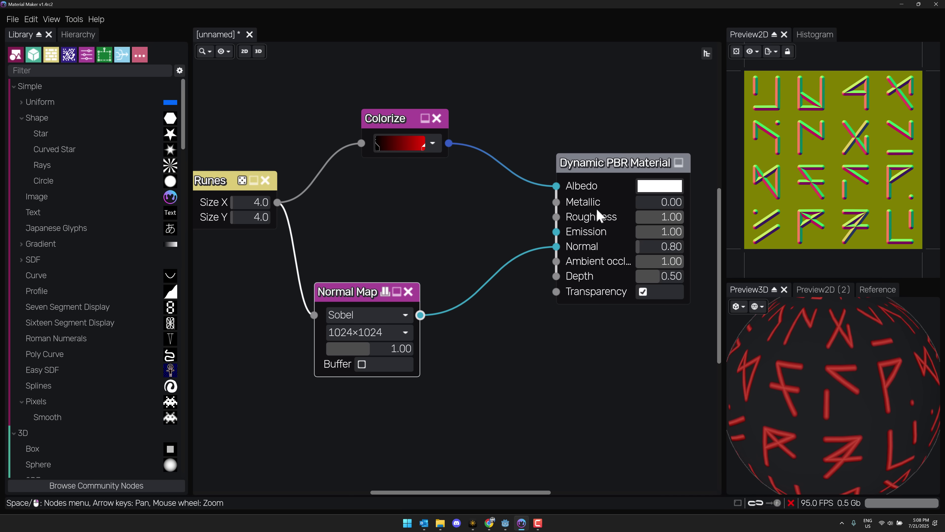
# Rearrange the Colorize and Normal Map nodes and pull a new connection from Colorize
pyautogui.moveTo(389, 120); pyautogui.dragTo(370, 104)
pyautogui.moveTo(344, 291); pyautogui.dragTo(414, 288)
pyautogui.moveTo(389, 115); pyautogui.dragTo(350, 105)
pyautogui.moveTo(407, 118); pyautogui.dragTo(437, 197)
# Add a Tiler node (4×4, Rnd Rotate 45) and feed the Runes output into it
pyautogui.write('tiler')
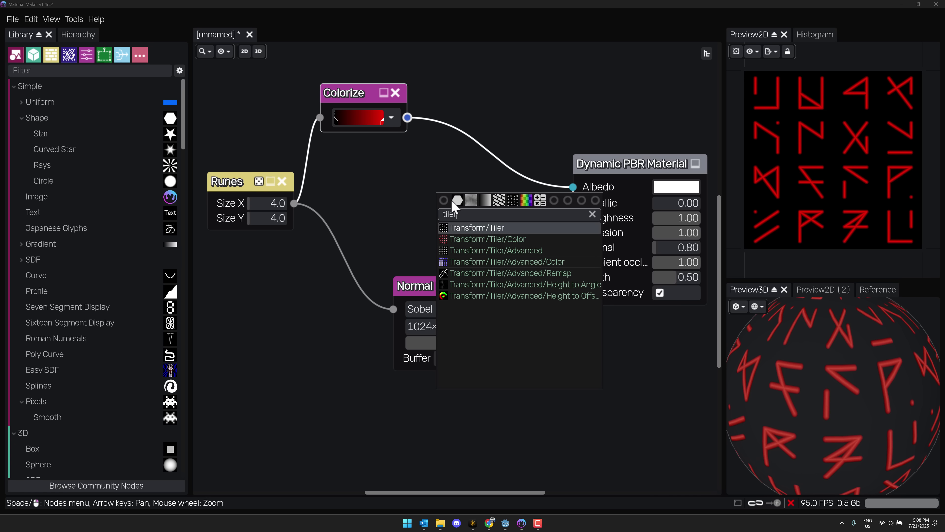
pyautogui.press('Return')
pyautogui.moveTo(463, 179); pyautogui.dragTo(434, 180)
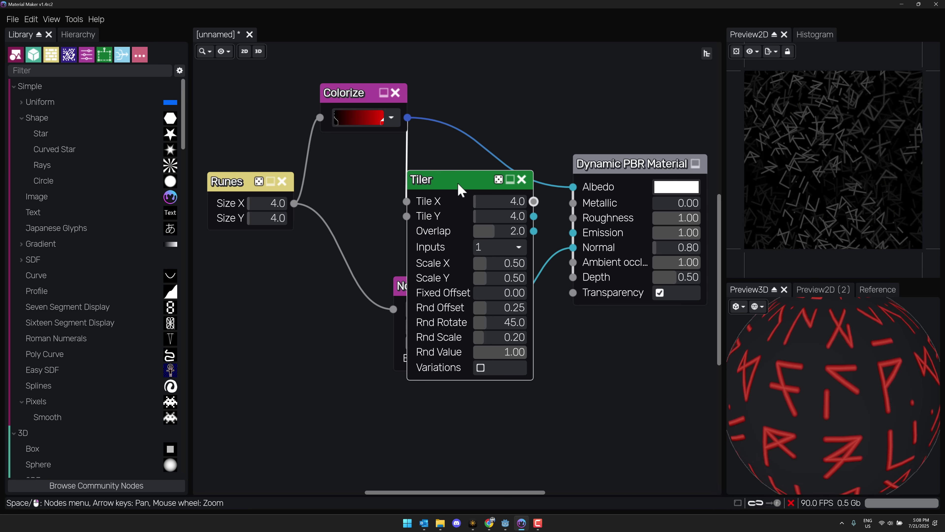
pyautogui.moveTo(534, 201); pyautogui.dragTo(563, 195)
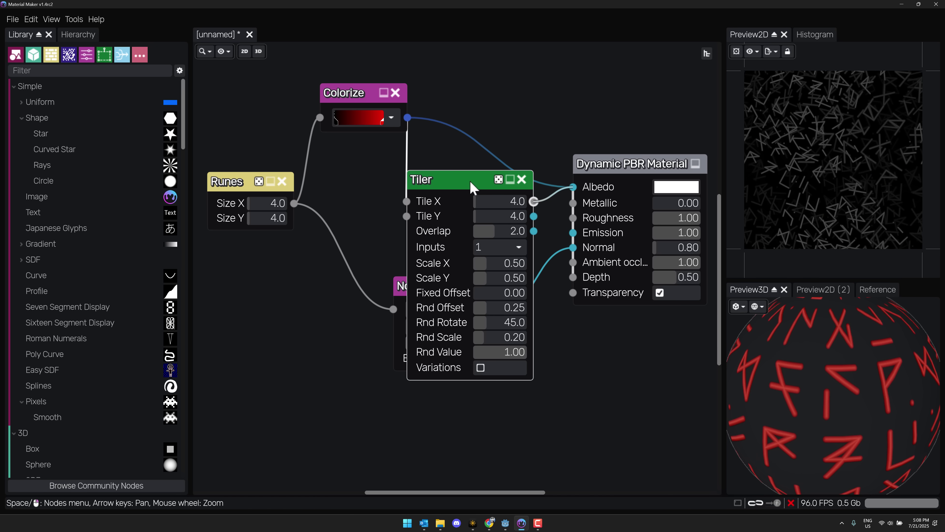
pyautogui.moveTo(472, 188); pyautogui.dragTo(464, 177)
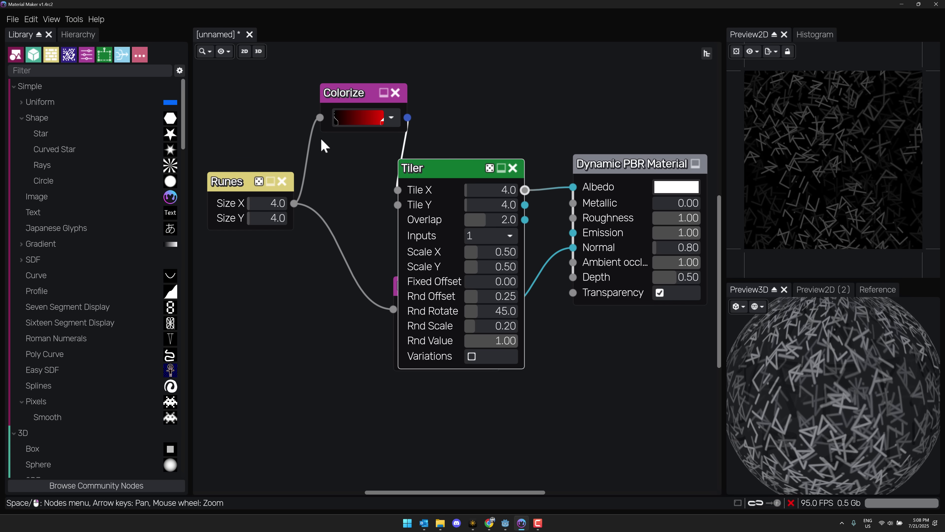
pyautogui.moveTo(295, 203); pyautogui.dragTo(391, 199)
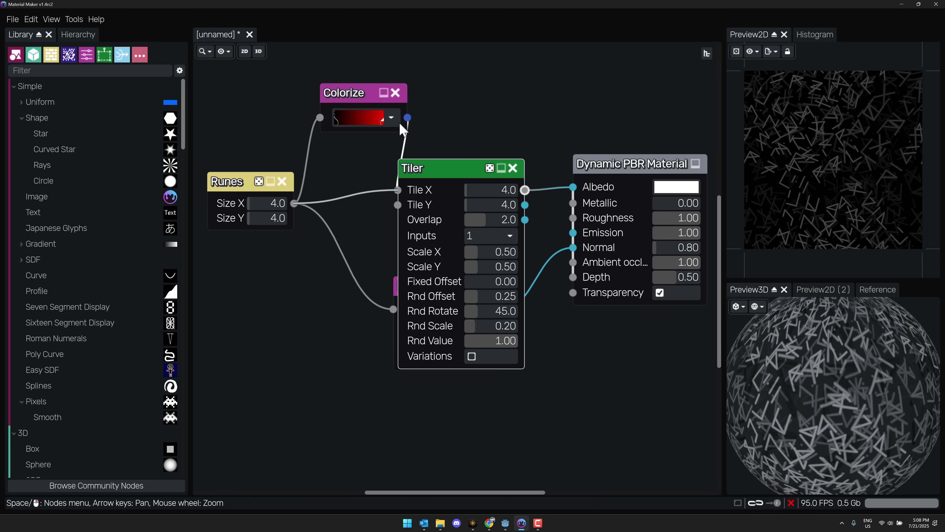
# Route the Tiler output through Colorize and on to the material's Albedo
pyautogui.moveTo(371, 93); pyautogui.dragTo(468, 92)
pyautogui.moveTo(418, 117)
pyautogui.mouseDown()
pyautogui.moveTo(394, 119)
pyautogui.moveTo(417, 127)
pyautogui.mouseUp()
pyautogui.moveTo(525, 190); pyautogui.dragTo(424, 119)
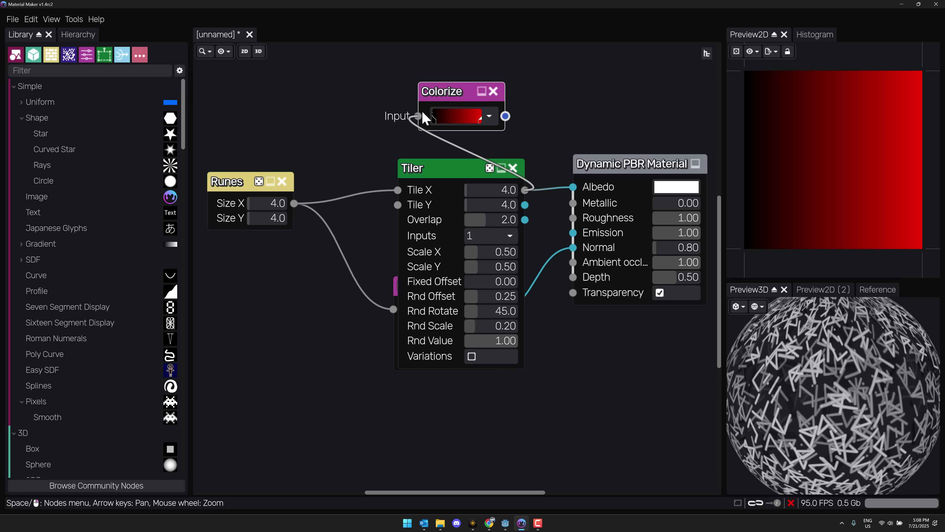
pyautogui.moveTo(505, 117); pyautogui.dragTo(575, 193)
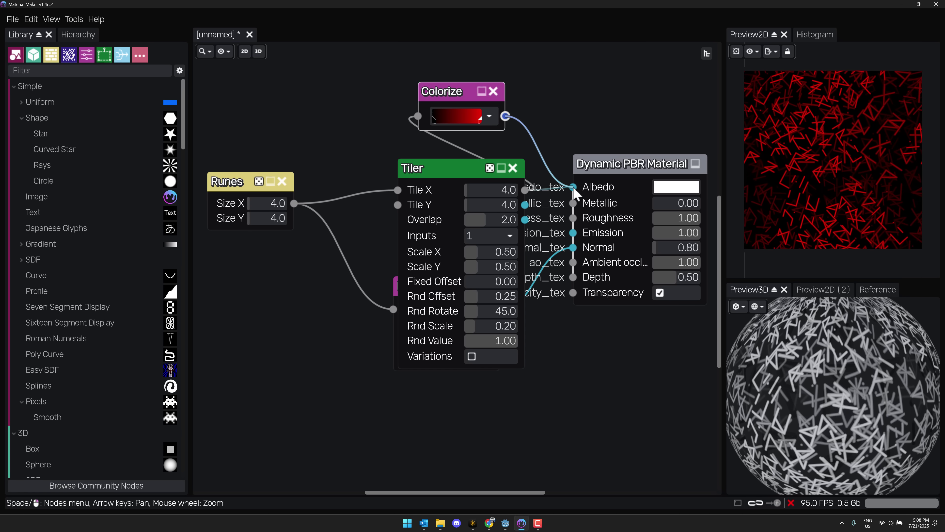
# Tidy the node layout and feed the Tiler output into the Normal Map too
pyautogui.moveTo(465, 169); pyautogui.dragTo(399, 107)
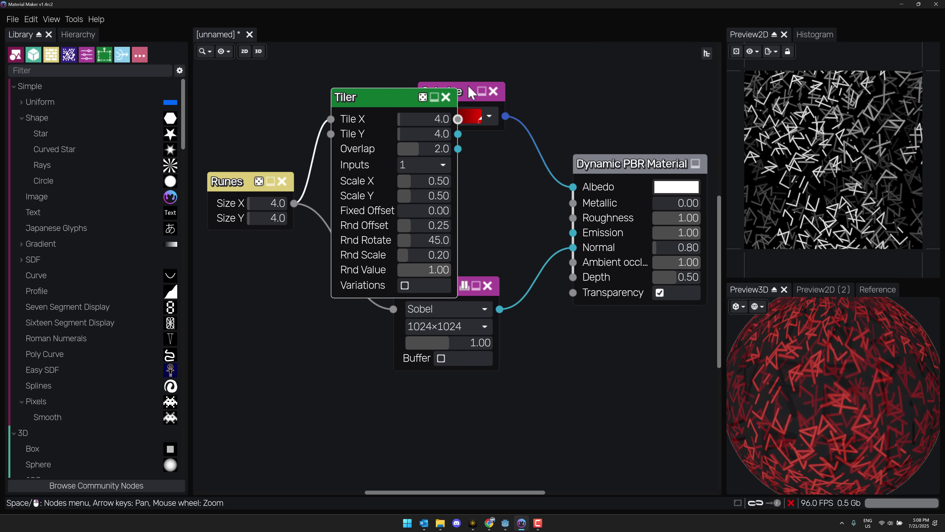
pyautogui.moveTo(472, 93); pyautogui.dragTo(505, 80)
pyautogui.moveTo(380, 93); pyautogui.dragTo(368, 95)
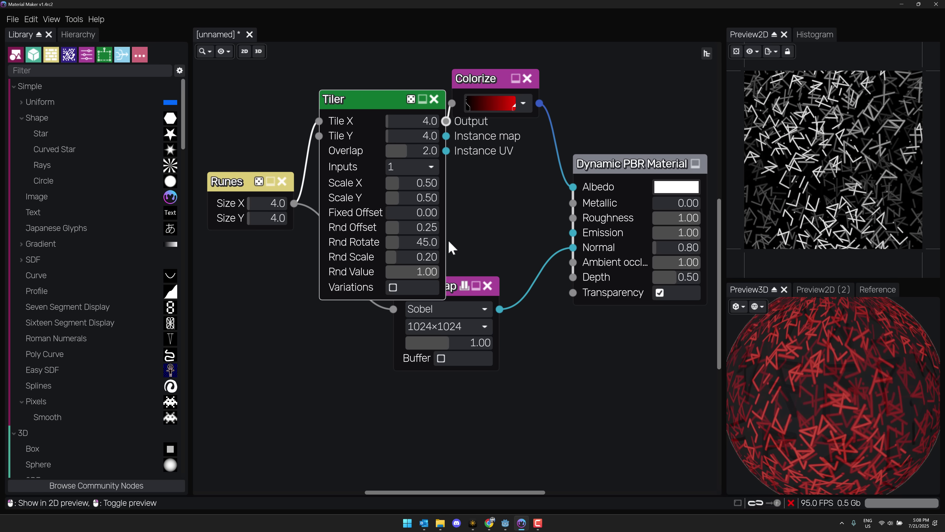
pyautogui.moveTo(454, 285); pyautogui.dragTo(497, 361)
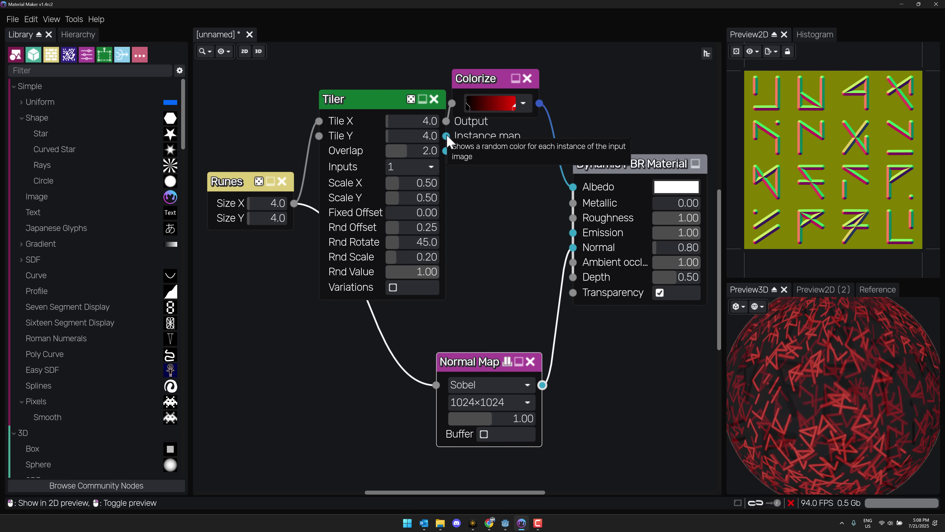
pyautogui.moveTo(446, 122); pyautogui.dragTo(436, 384)
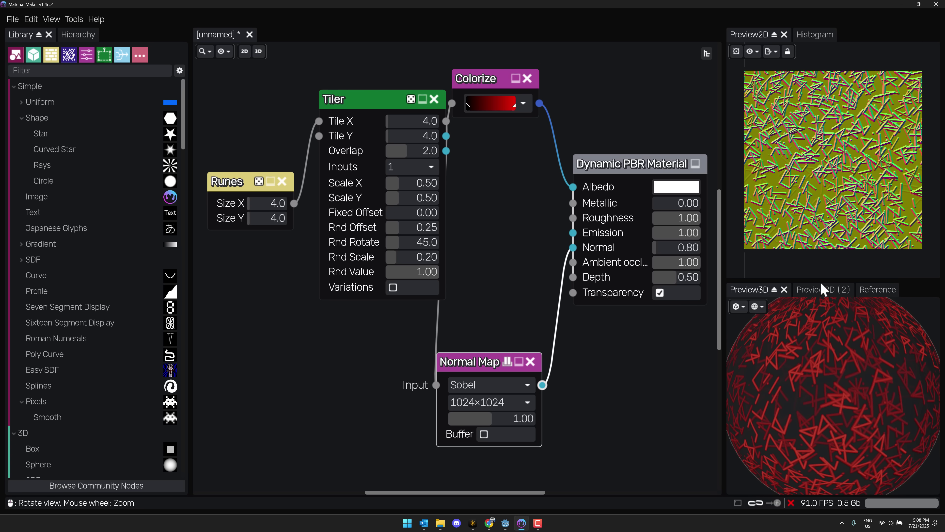
# Export the Dynamic PBR Material as Godot 4 files into C:/temp/matty-demo
pyautogui.click(488, 77)
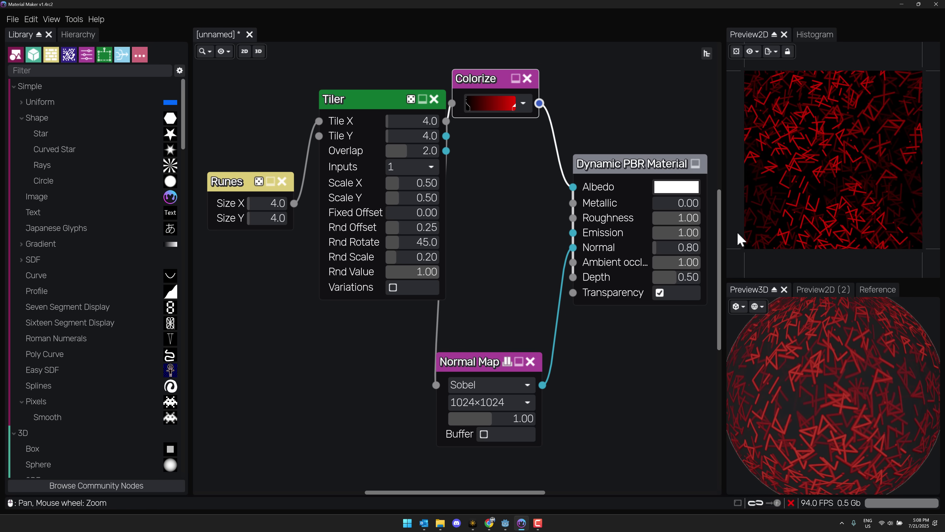
pyautogui.click(633, 164)
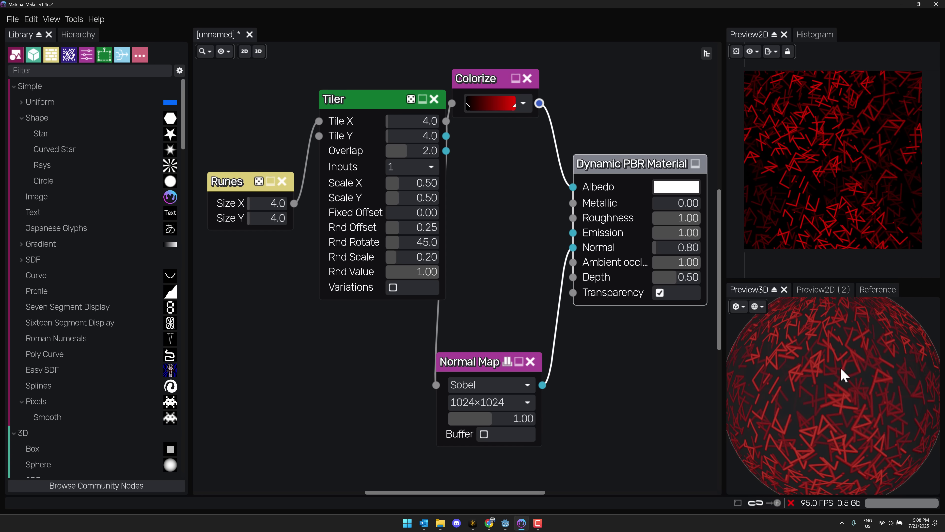
pyautogui.click(12, 19)
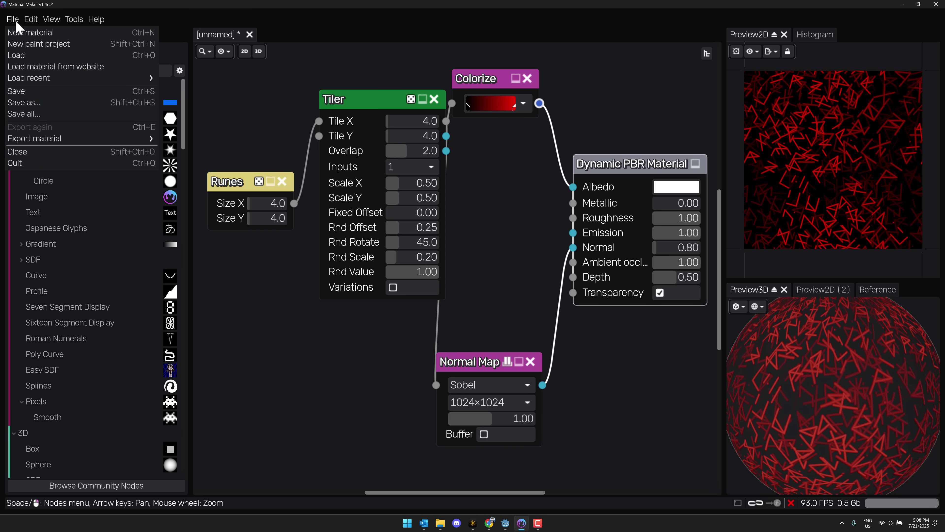
pyautogui.moveTo(47, 141)
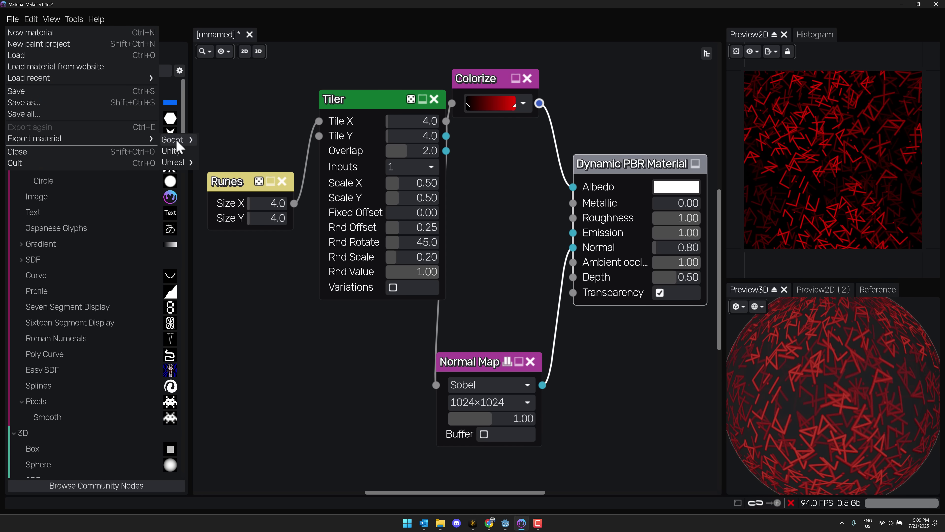
pyautogui.click(209, 152)
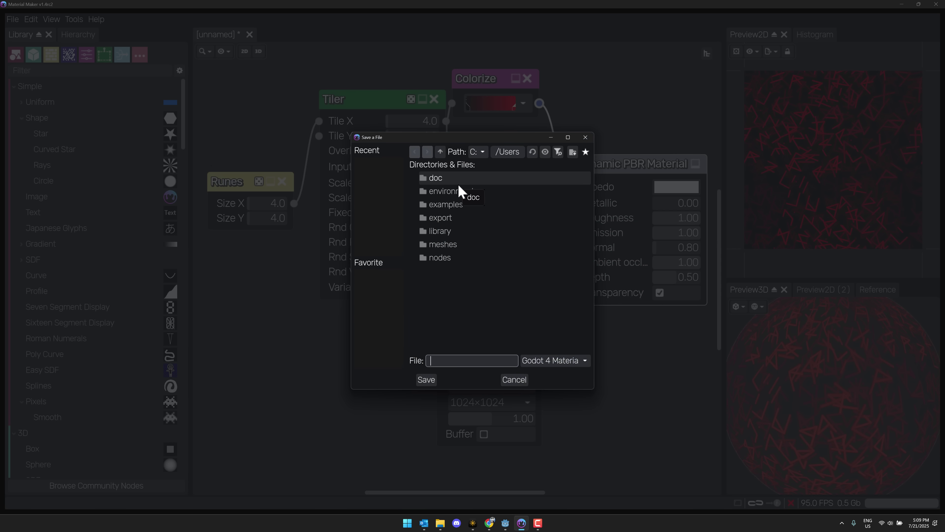
pyautogui.click(440, 151)
pyautogui.click(440, 152)
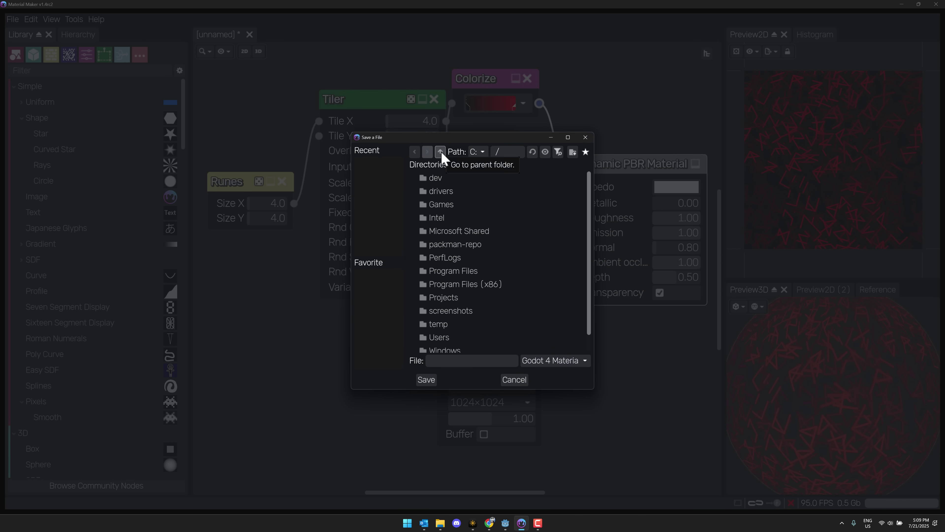
pyautogui.doubleClick(440, 324)
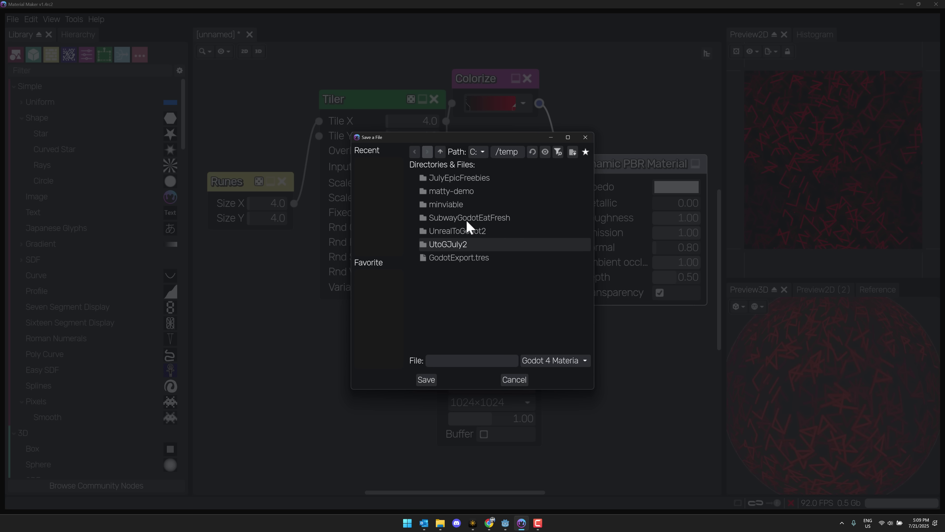
pyautogui.doubleClick(444, 204)
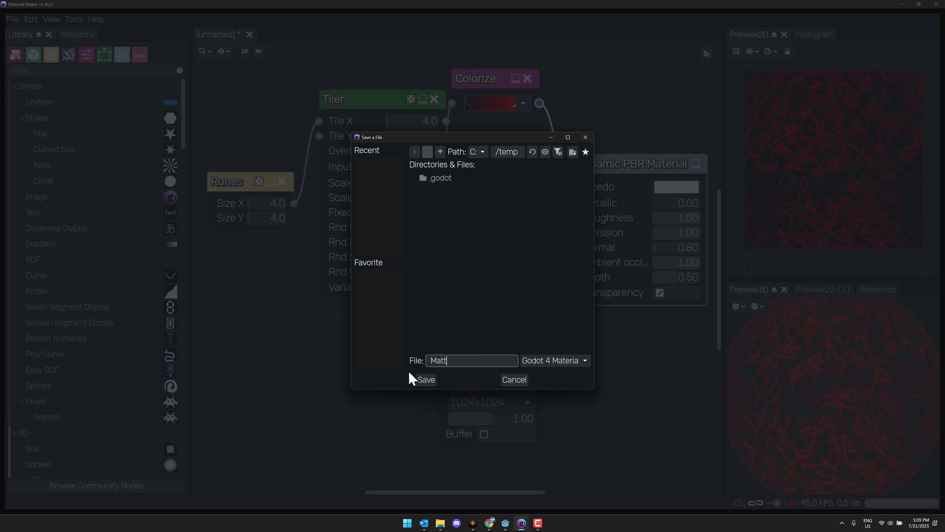
pyautogui.click(427, 379)
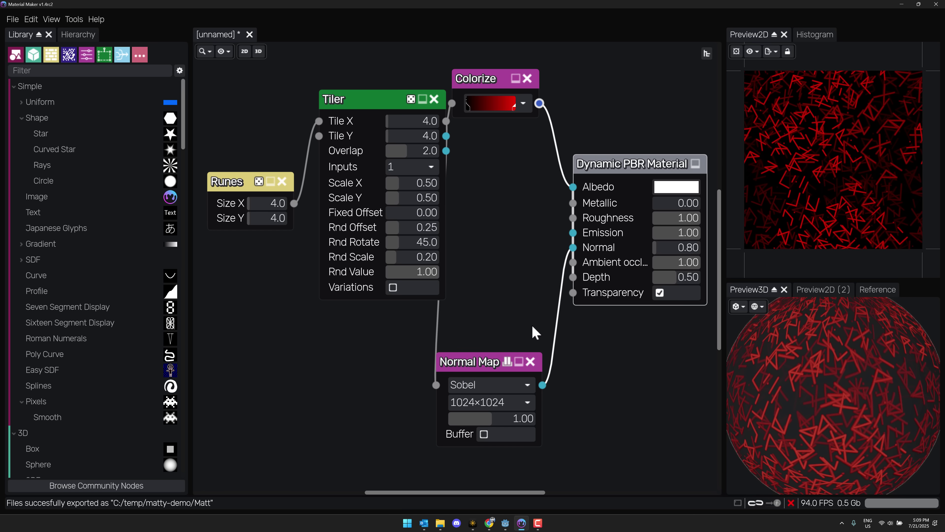
# In Godot, check the exported files and create a 3D Scene root with a MeshInstance3D child
pyautogui.click(505, 523)
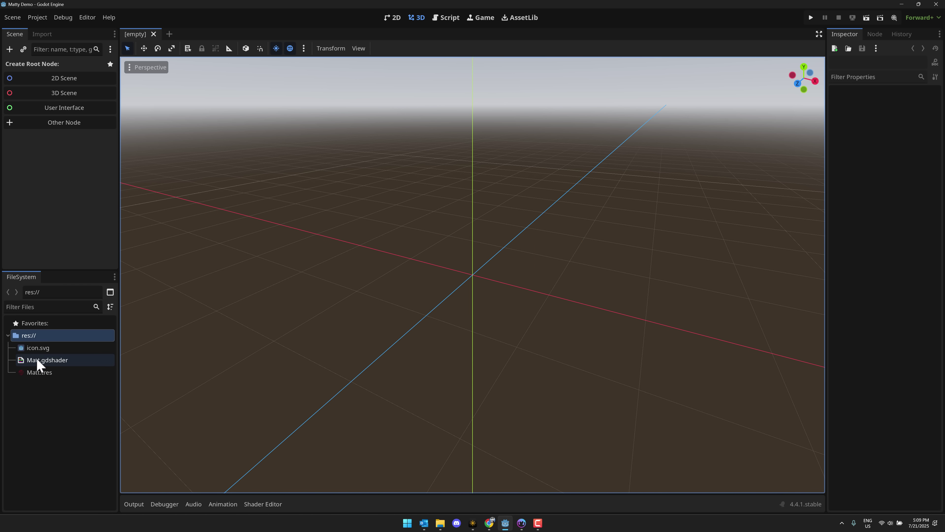
pyautogui.click(45, 372)
pyautogui.click(41, 361)
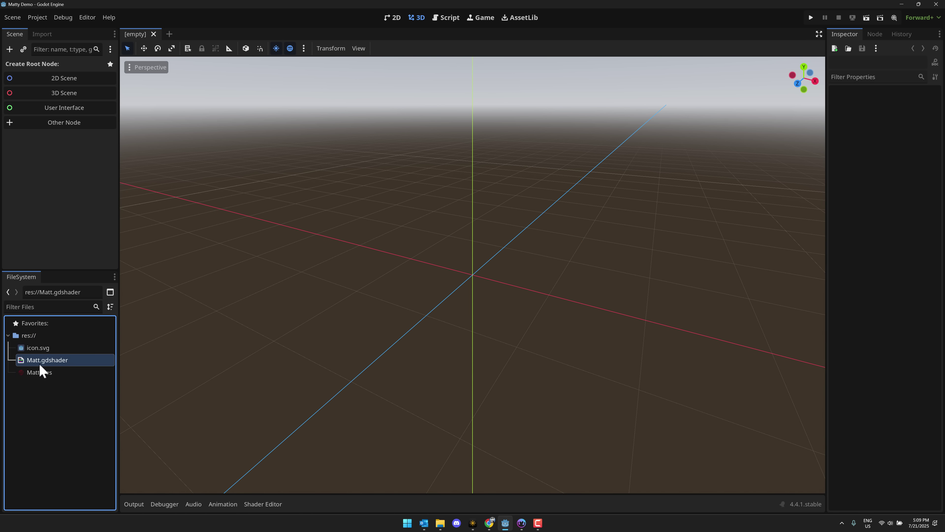
pyautogui.click(58, 94)
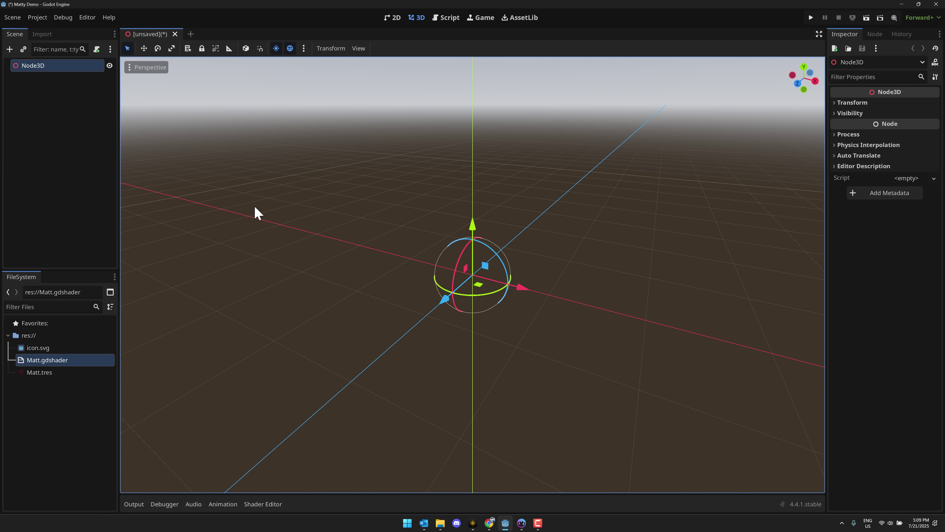
pyautogui.click(10, 50)
pyautogui.write('meshinstance')
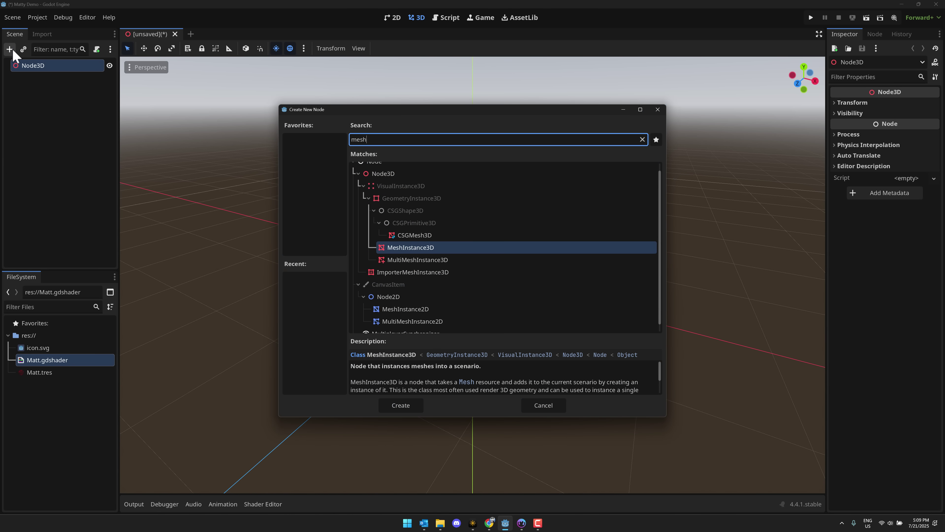
pyautogui.press('Return')
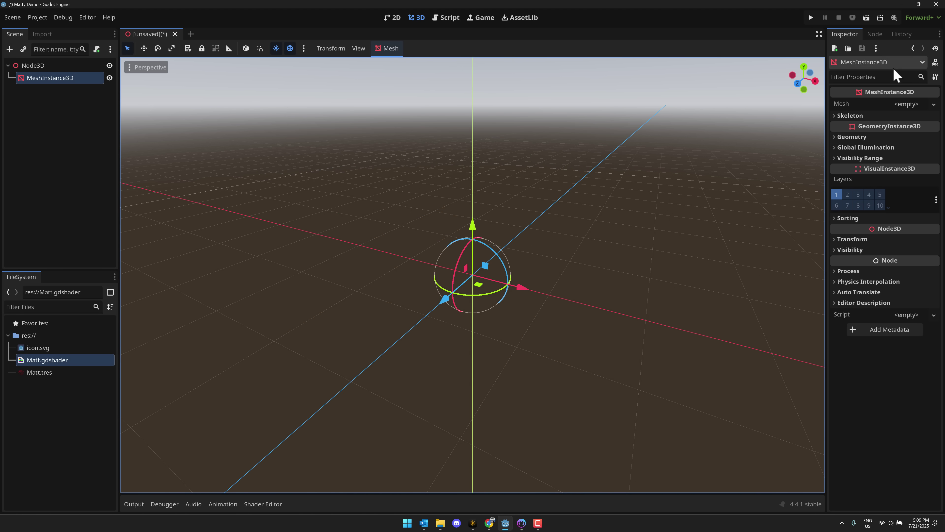
# Give the MeshInstance3D a new SphereMesh with Matt.tres in surface material override slot 0
pyautogui.click(913, 104)
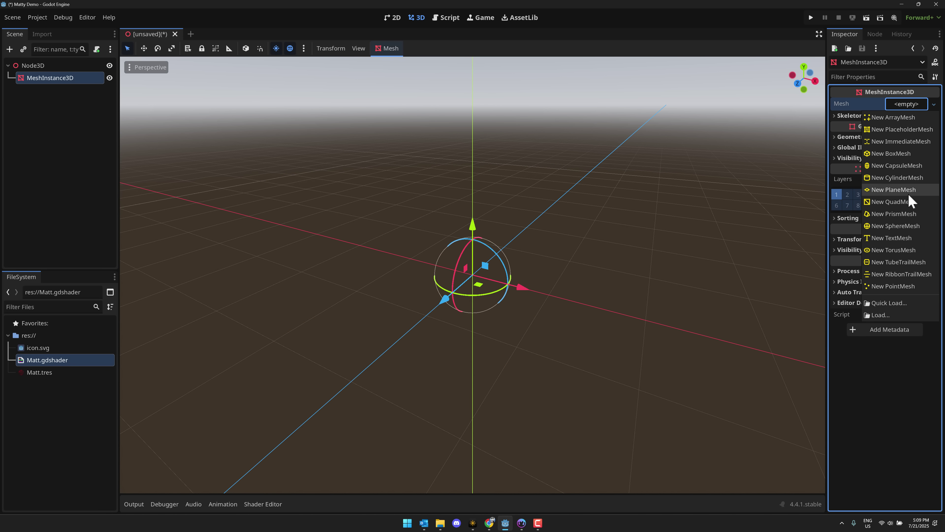
pyautogui.click(905, 226)
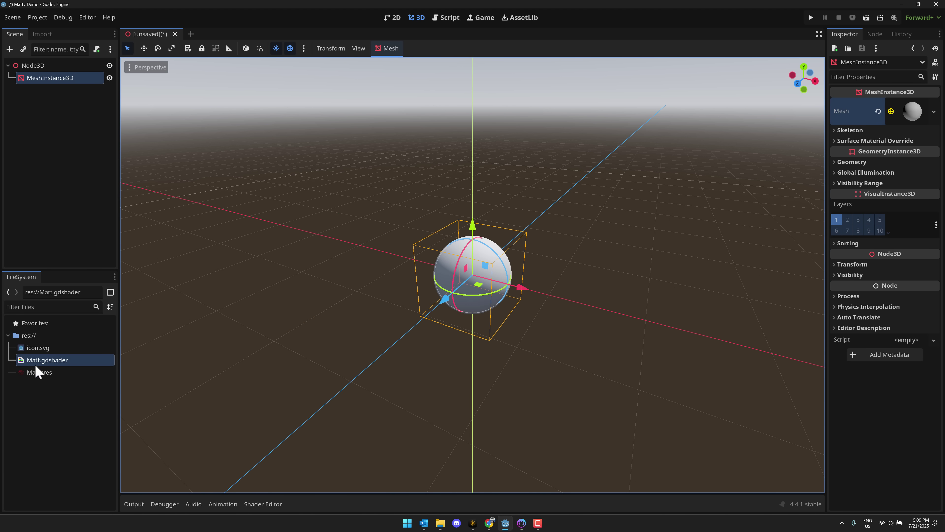
pyautogui.click(849, 141)
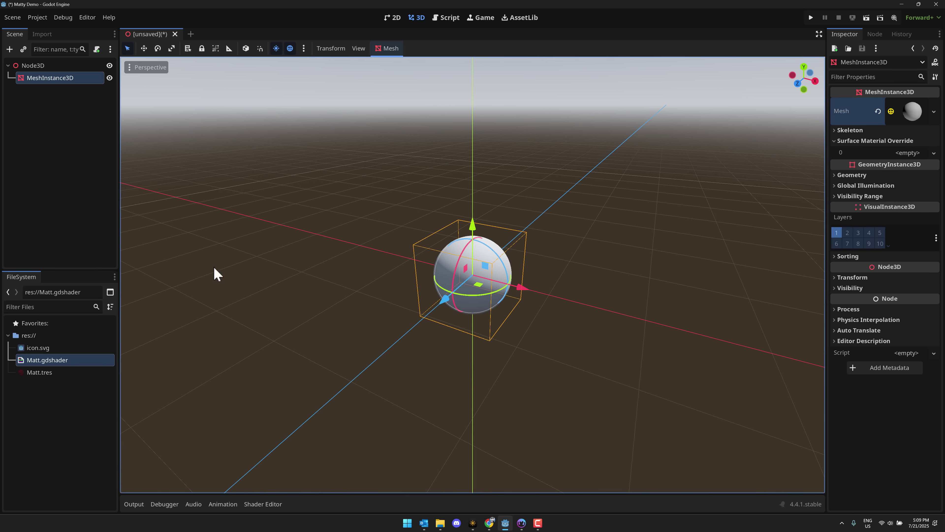
pyautogui.moveTo(64, 371); pyautogui.dragTo(905, 156)
pyautogui.scroll(10, 565, 283)
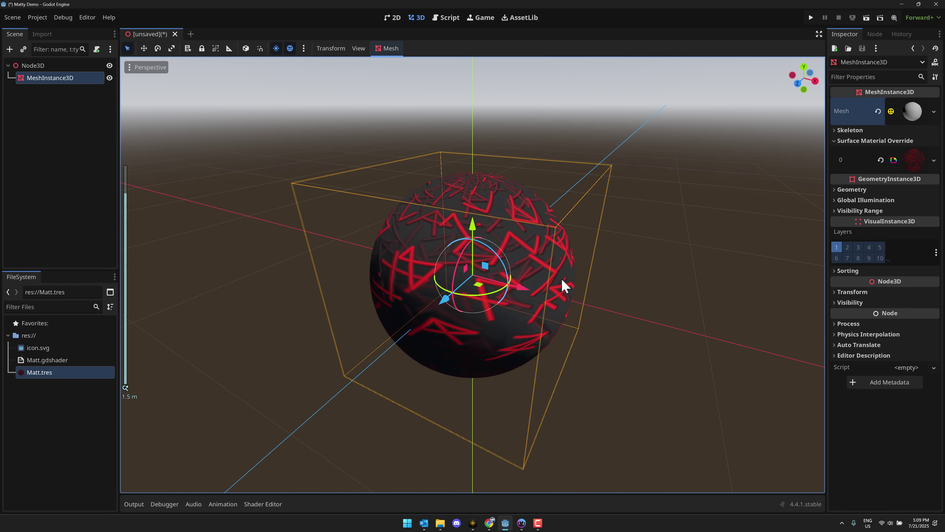
pyautogui.moveTo(586, 292)
pyautogui.mouseDown(button='middle')
pyautogui.moveTo(506, 338)
pyautogui.moveTo(449, 332)
pyautogui.moveTo(532, 302)
pyautogui.moveTo(584, 300)
pyautogui.mouseUp(button='middle')
# Return to Material Maker, look over the Godot, Unity and Unreal export targets without exporting, and reopen File
pyautogui.moveTo(521, 527)
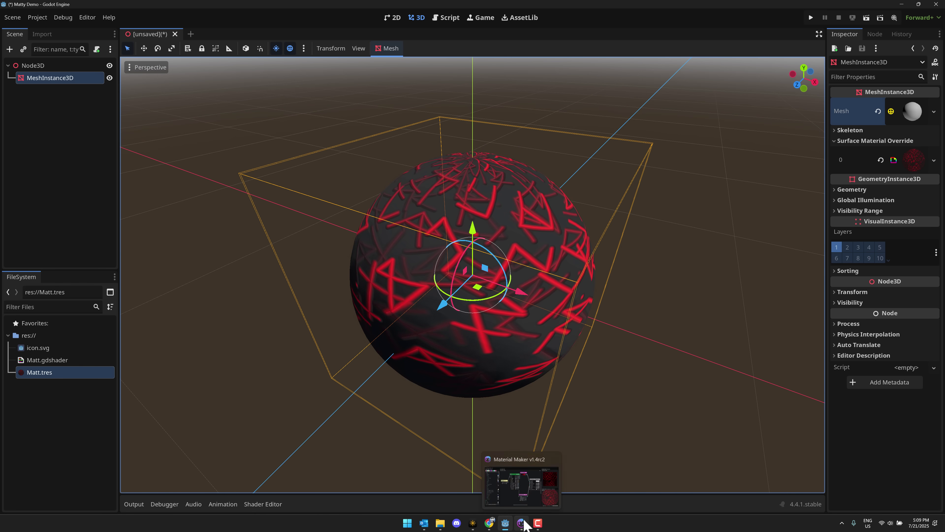
pyautogui.click(526, 482)
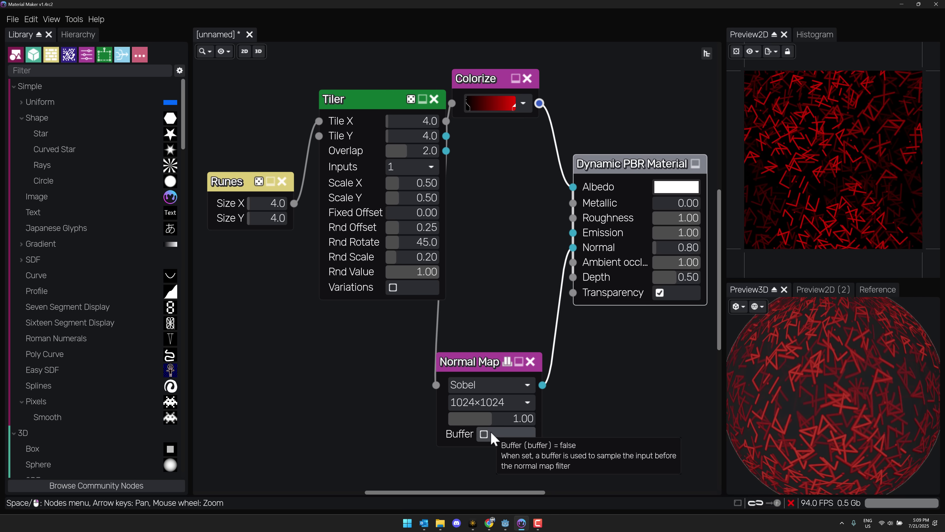
pyautogui.click(12, 19)
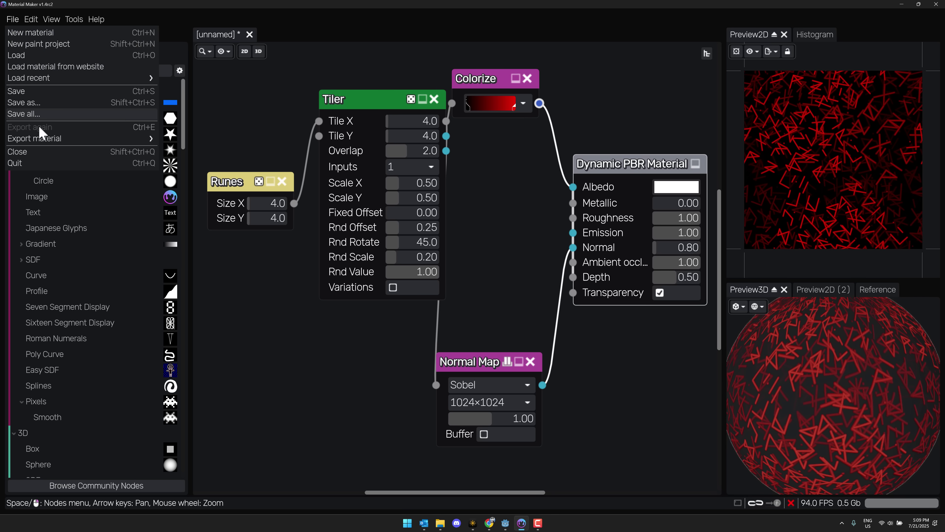
pyautogui.moveTo(45, 144)
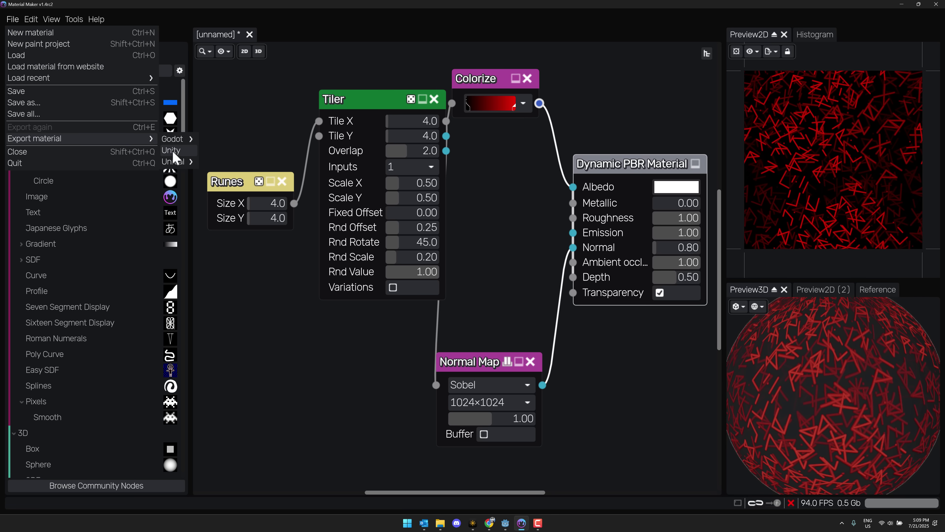
pyautogui.moveTo(179, 161)
pyautogui.click(234, 137)
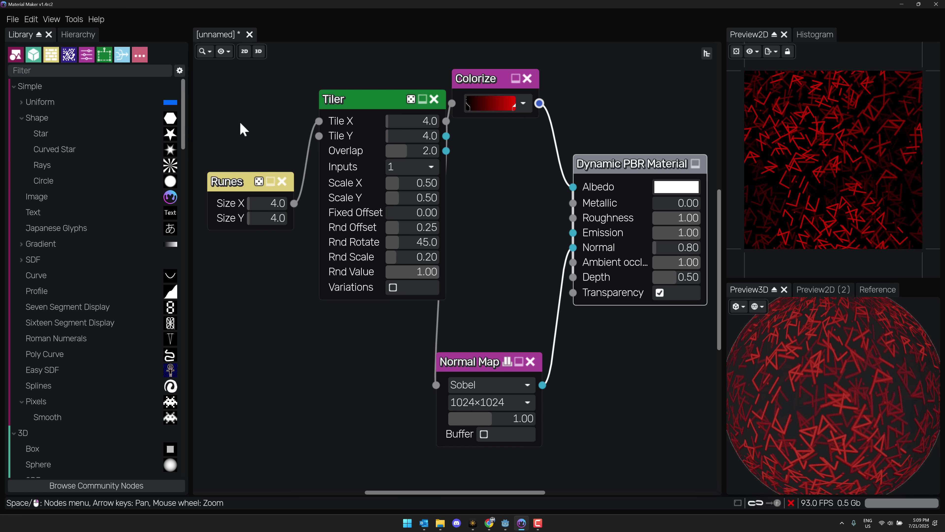
pyautogui.scroll(-2, 417, 248)
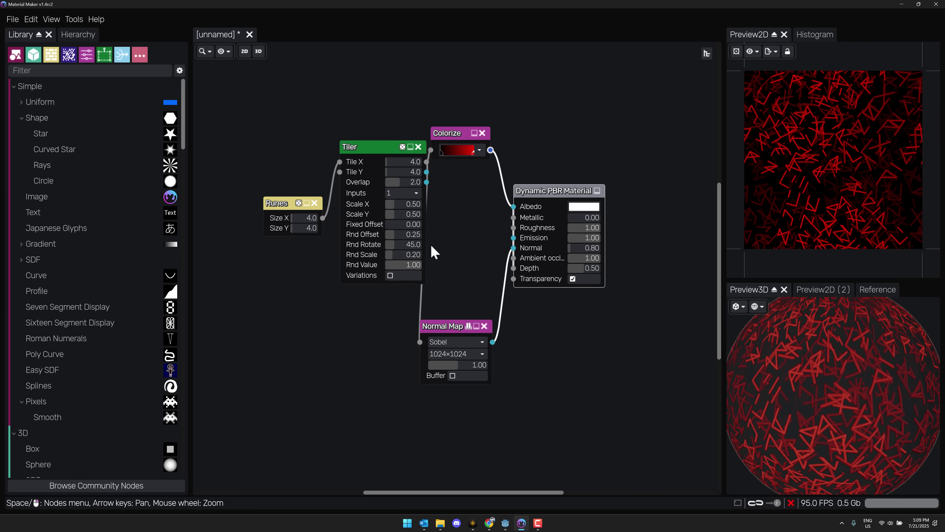
pyautogui.click(15, 21)
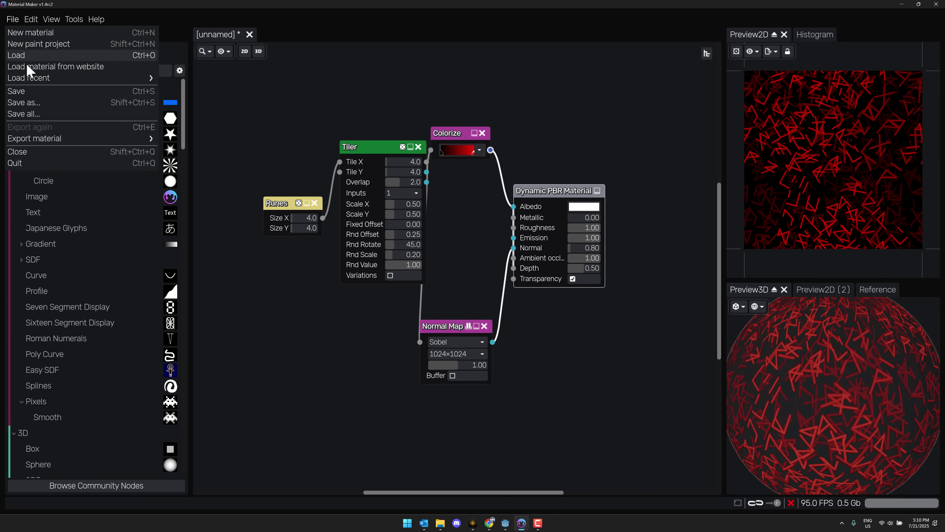
# Browse the website's community material thumbnails, such as Black Hole and Alchemical Bricks
pyautogui.click(32, 69)
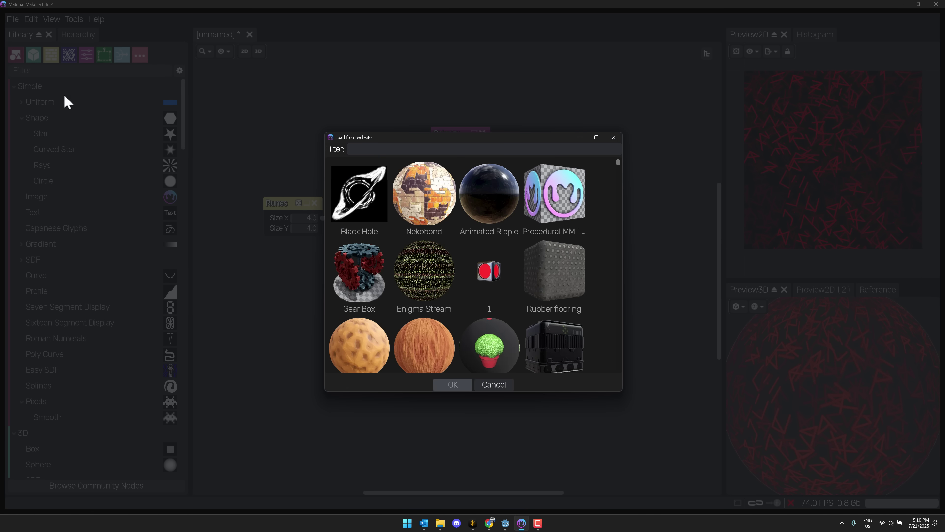
pyautogui.scroll(-3, 475, 253)
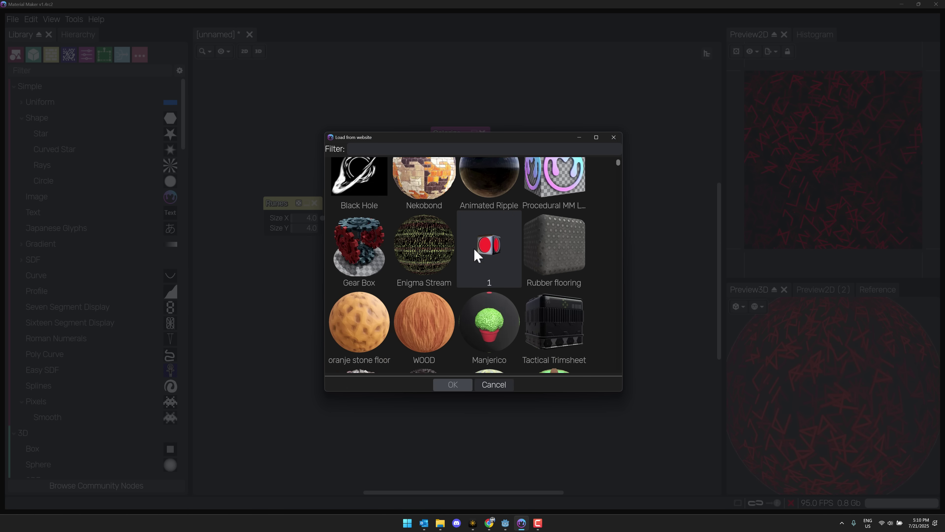
pyautogui.scroll(-3, 476, 255)
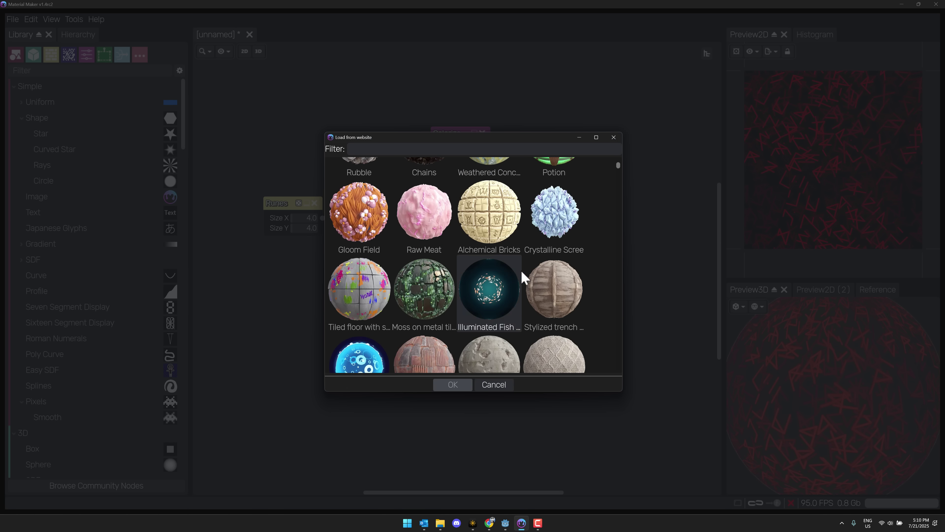
pyautogui.scroll(6, 528, 298)
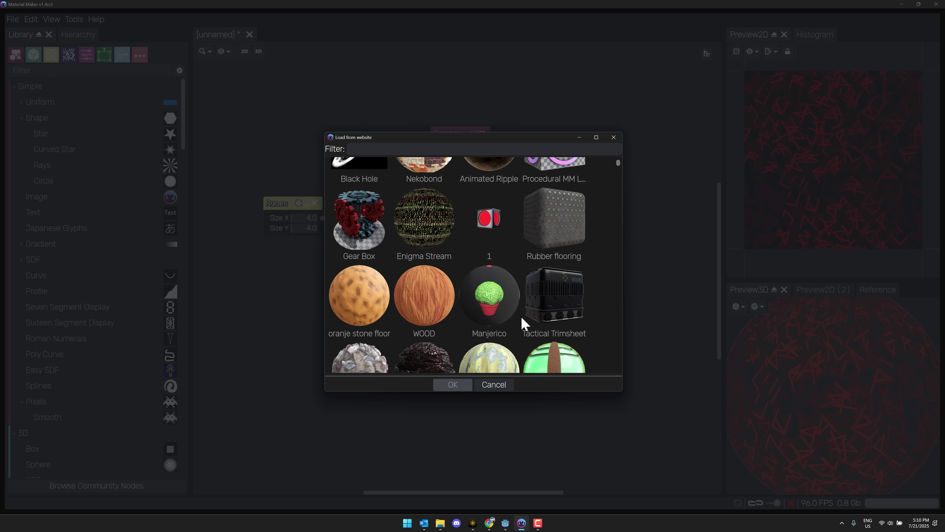
pyautogui.scroll(-6, 522, 324)
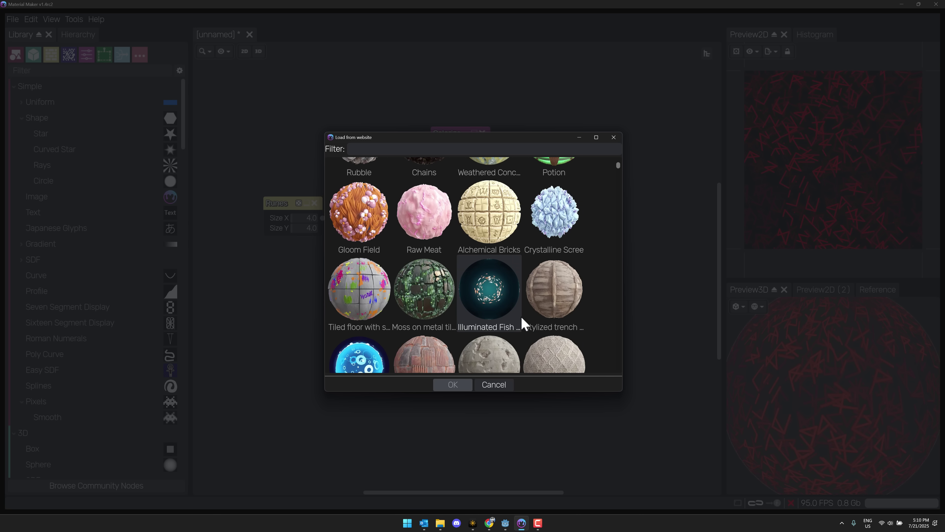
pyautogui.scroll(-1, 523, 323)
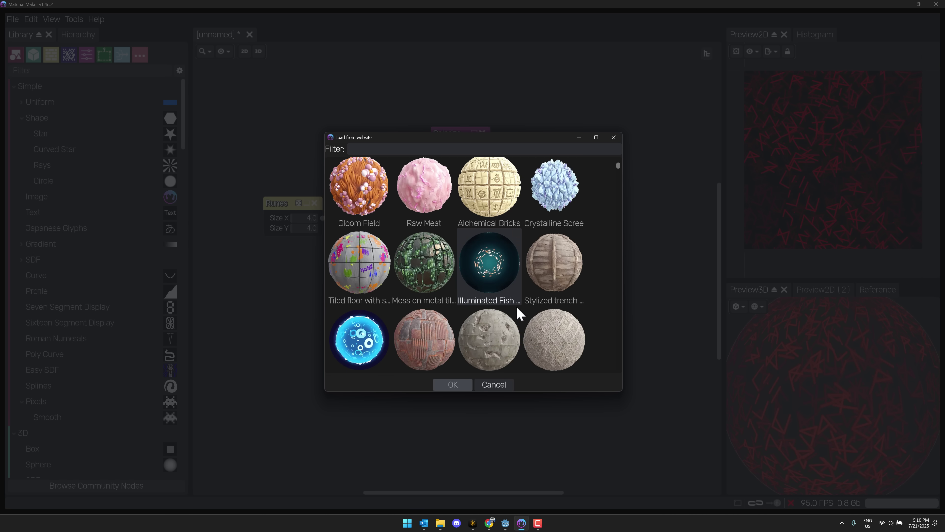
pyautogui.doubleClick(358, 180)
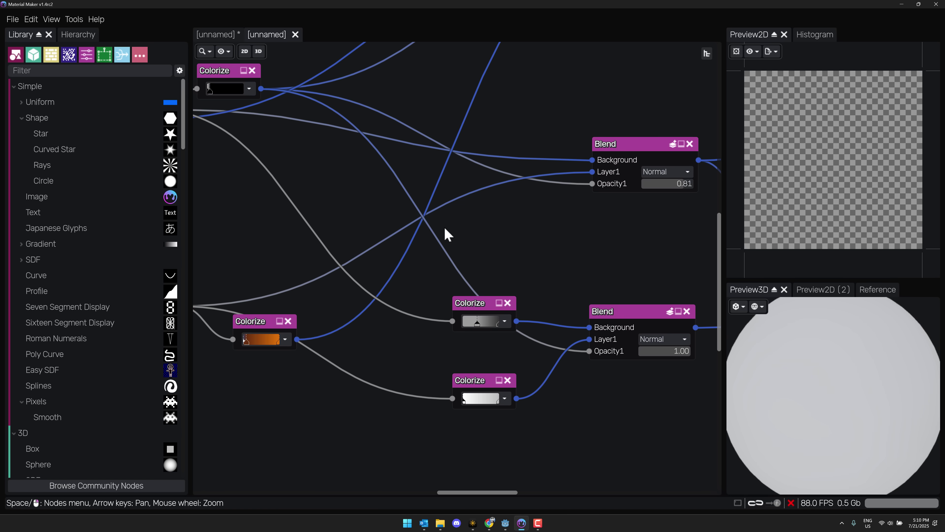
pyautogui.scroll(-5, 495, 249)
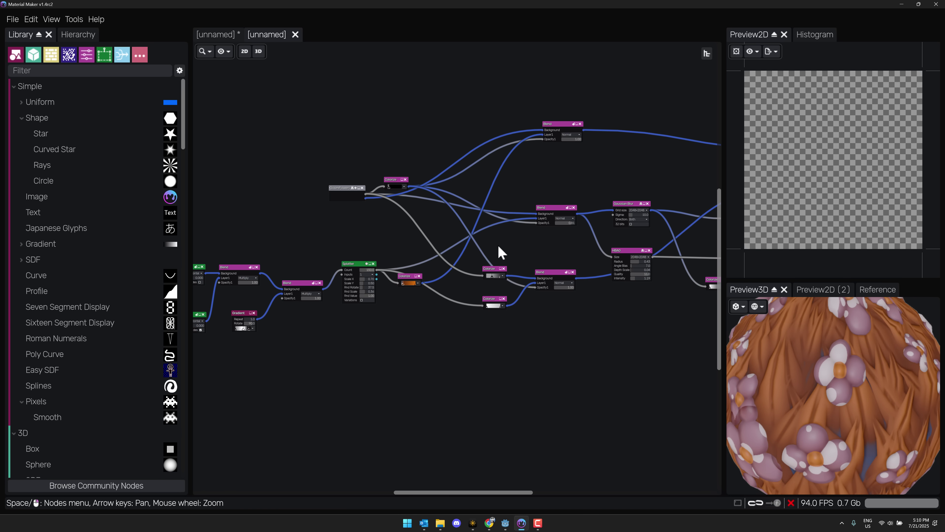
pyautogui.scroll(1, 500, 253)
pyautogui.scroll(3, 552, 270)
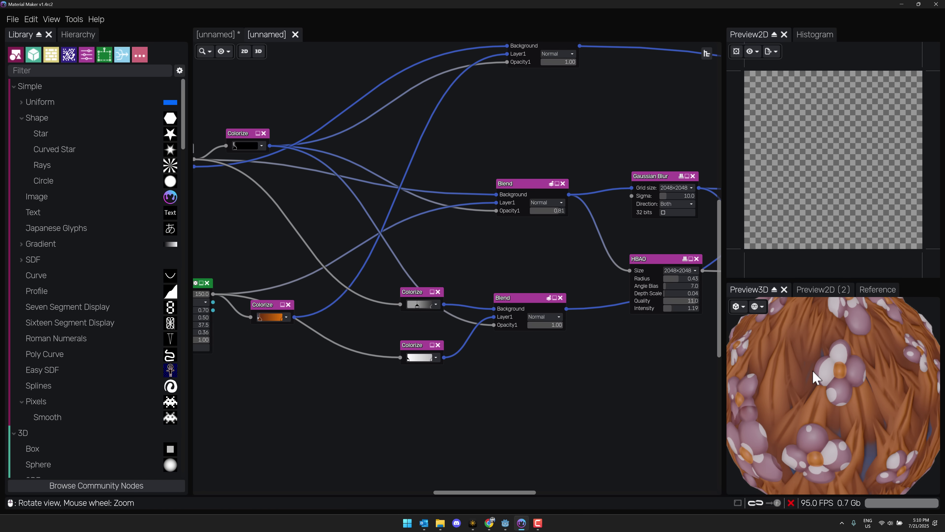
pyautogui.scroll(-3, 871, 347)
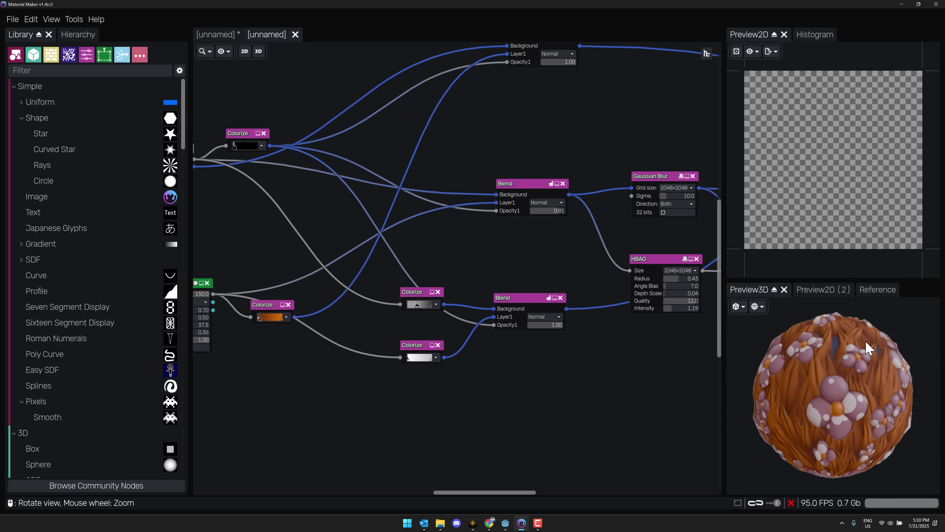
pyautogui.moveTo(867, 374); pyautogui.dragTo(888, 378)
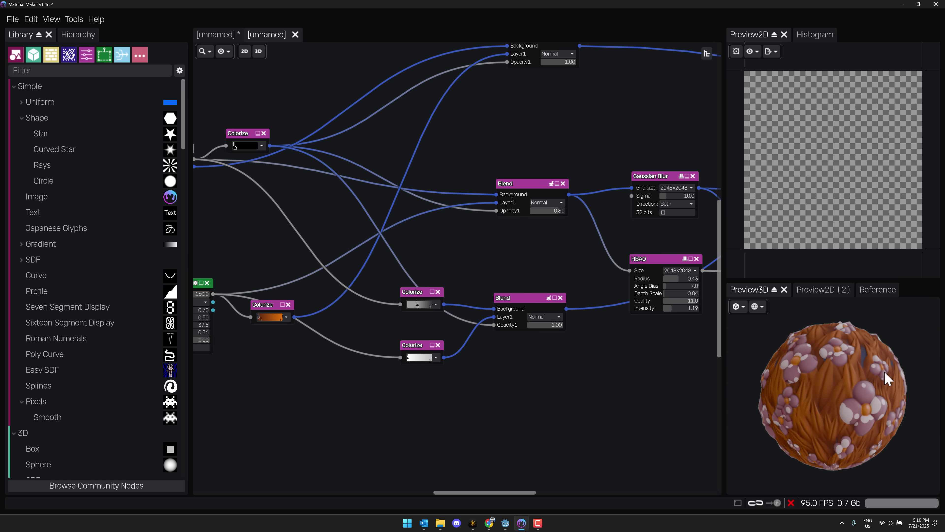
pyautogui.moveTo(447, 265); pyautogui.dragTo(686, 274, button='middle')
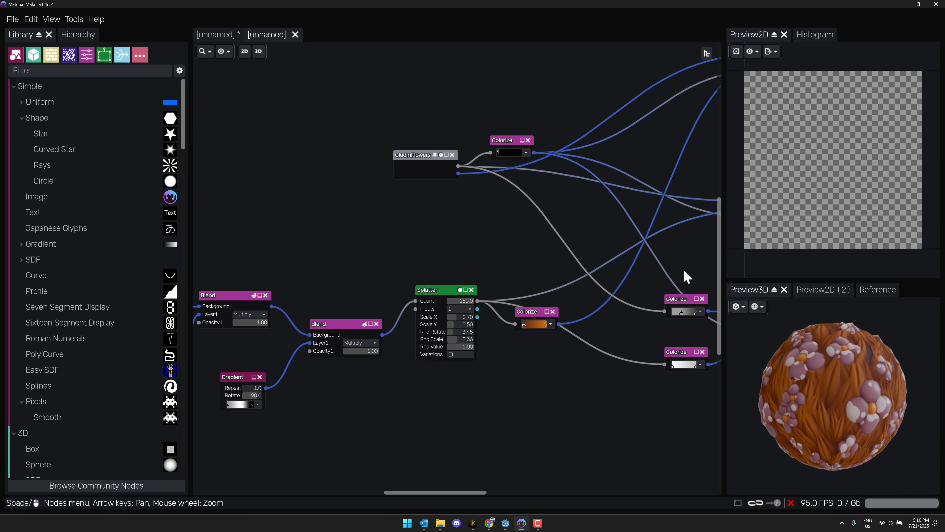
pyautogui.moveTo(248, 246); pyautogui.dragTo(500, 188, button='middle')
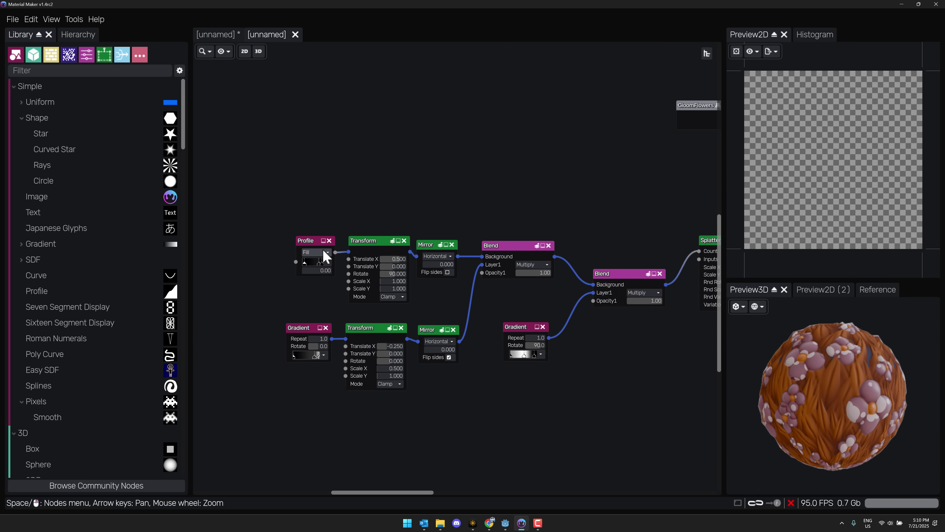
pyautogui.moveTo(569, 232); pyautogui.dragTo(477, 281, button='middle')
pyautogui.moveTo(553, 260); pyautogui.dragTo(331, 286, button='middle')
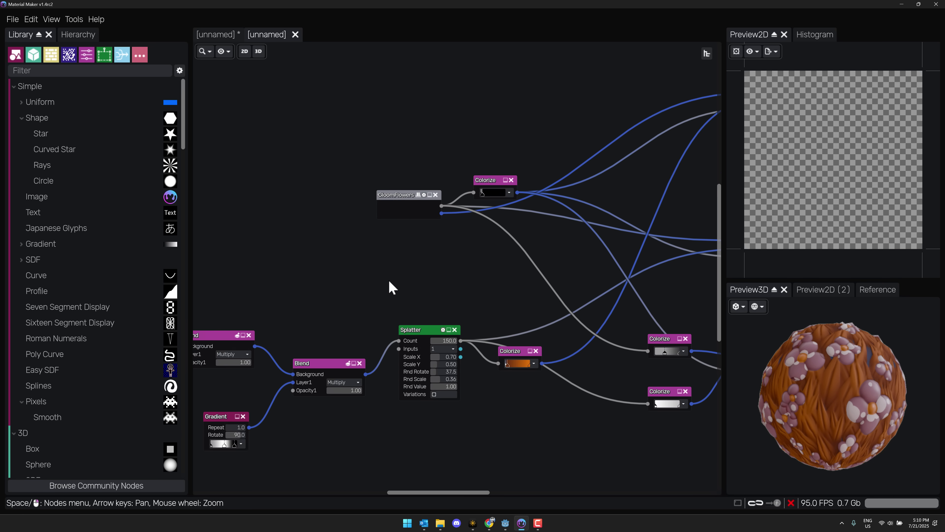
pyautogui.moveTo(499, 289); pyautogui.dragTo(387, 222, button='middle')
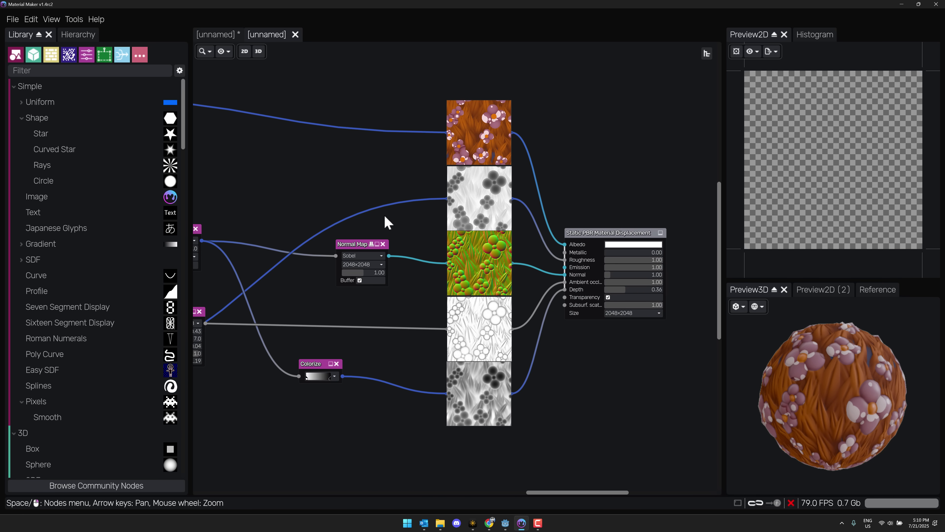
# Show the flower colour, grayscale bubble, normal map, white and dark bubble textures in Preview2D
pyautogui.click(505, 107)
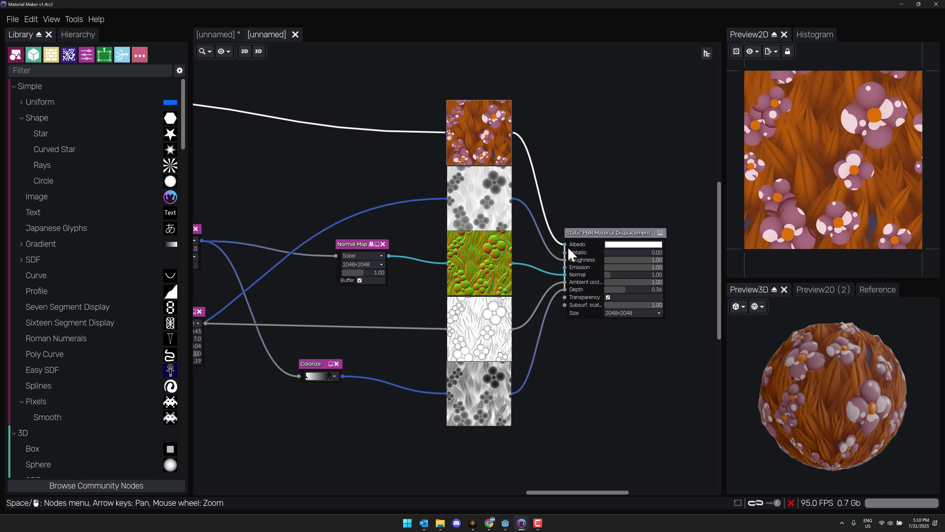
pyautogui.click(469, 169)
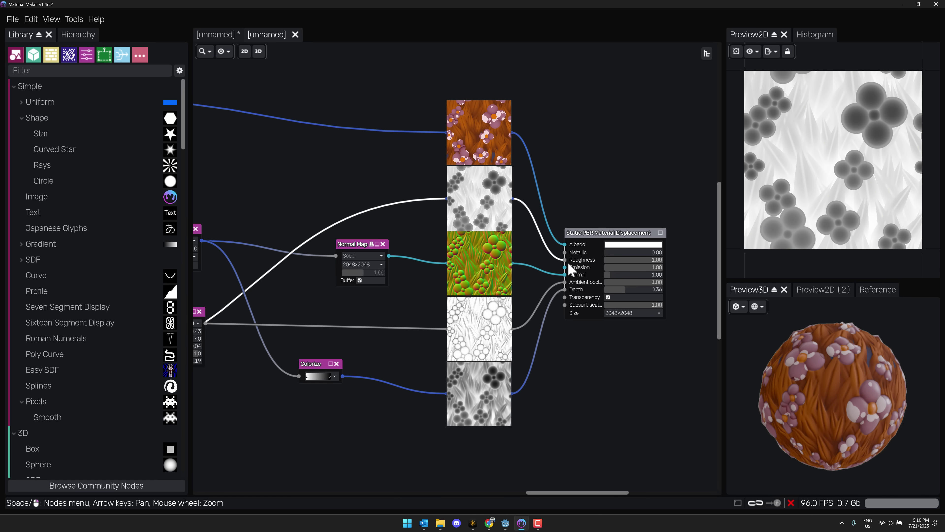
pyautogui.click(473, 273)
pyautogui.click(494, 328)
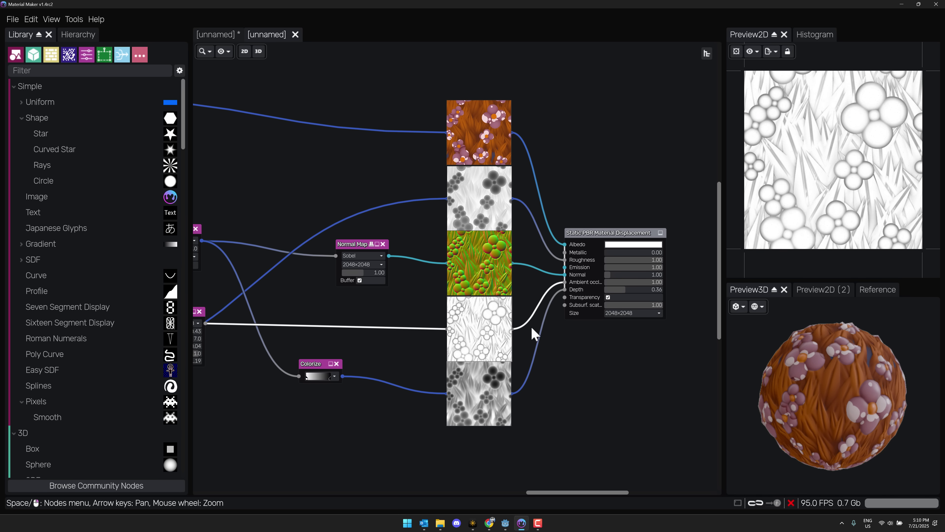
pyautogui.click(496, 396)
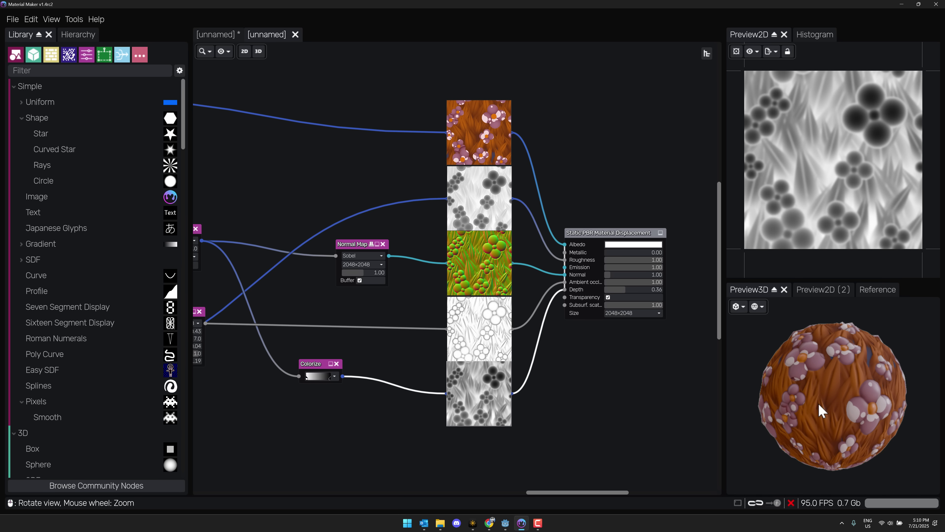
pyautogui.moveTo(823, 410); pyautogui.dragTo(834, 390)
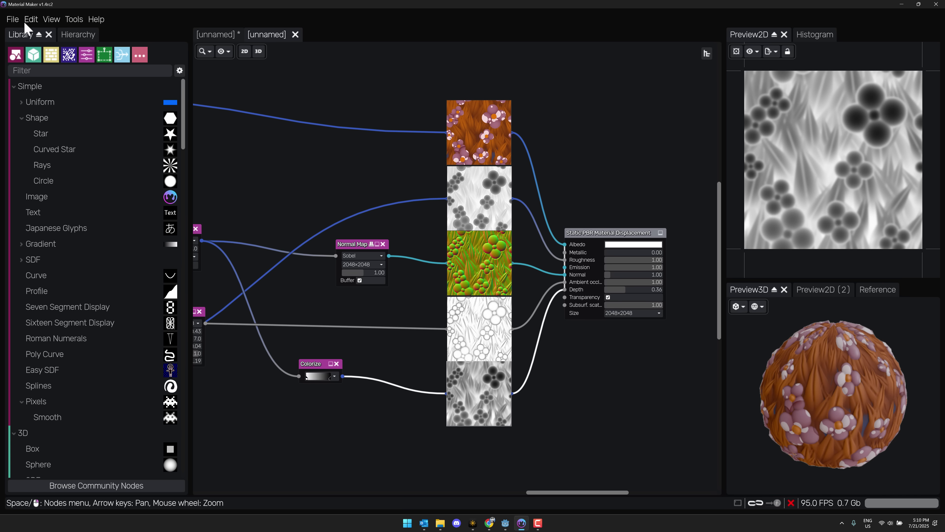
pyautogui.click(15, 19)
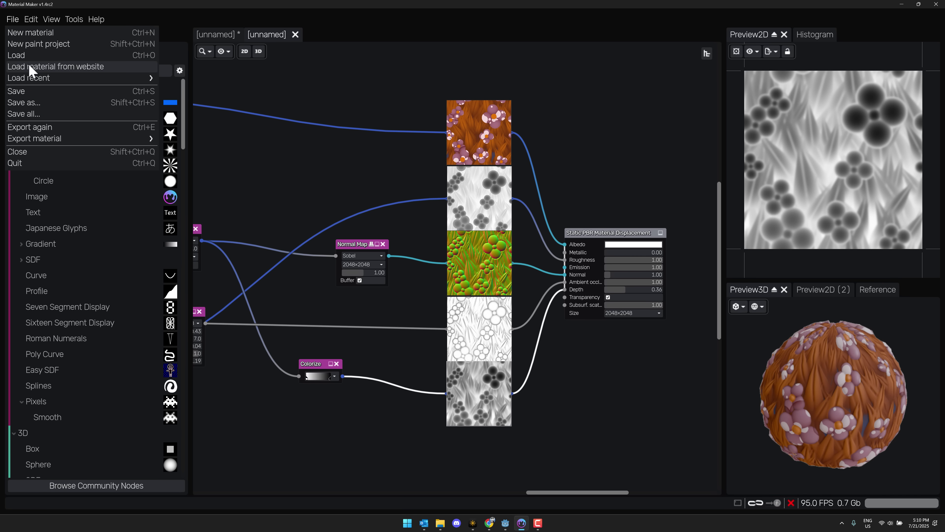
# Find Gear Box in the website material gallery and load it into a third graph tab
pyautogui.click(70, 67)
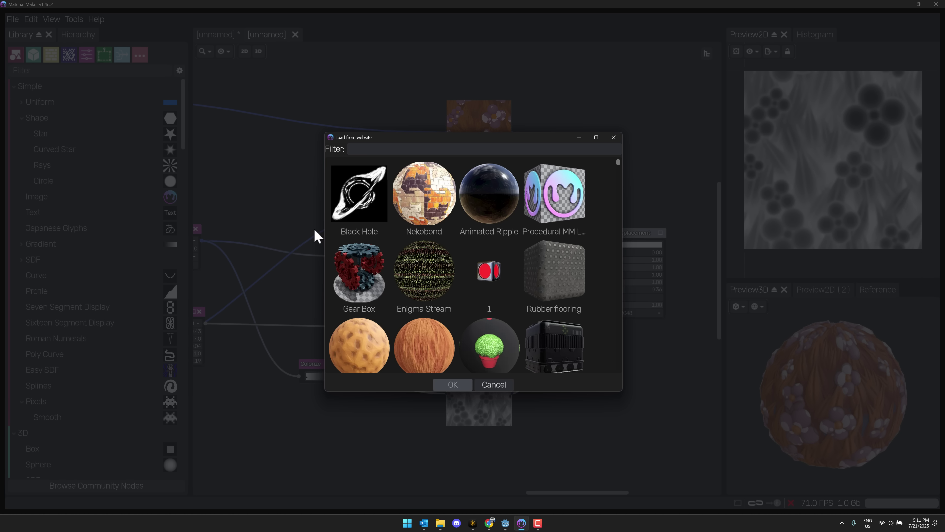
pyautogui.scroll(-15, 483, 296)
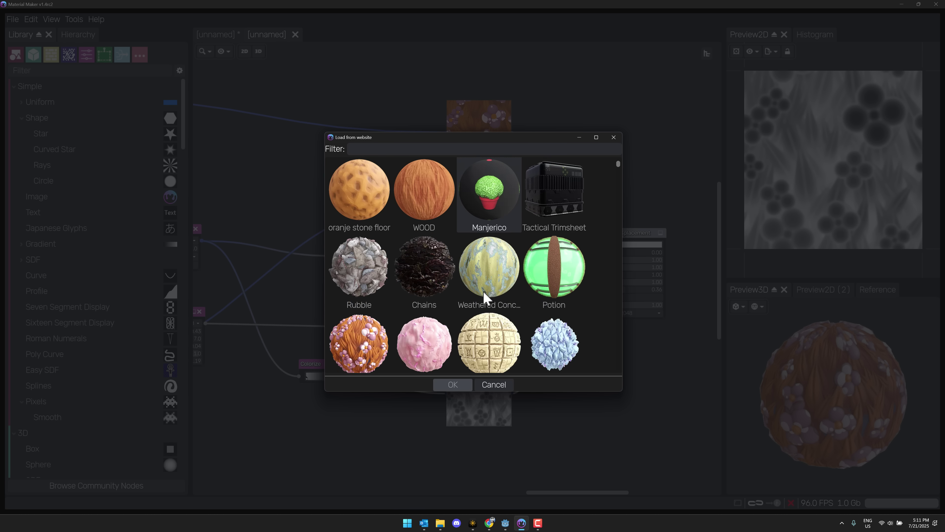
pyautogui.scroll(-12, 484, 297)
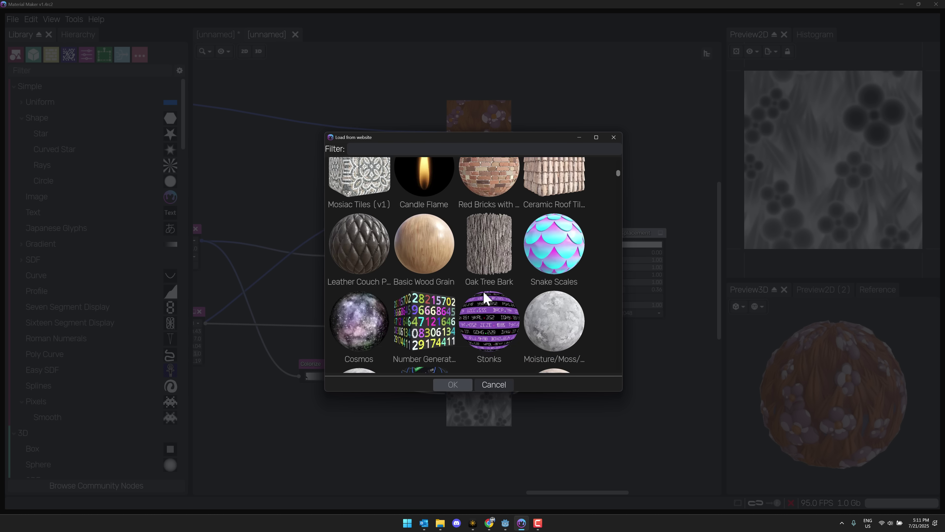
pyautogui.scroll(-12, 484, 296)
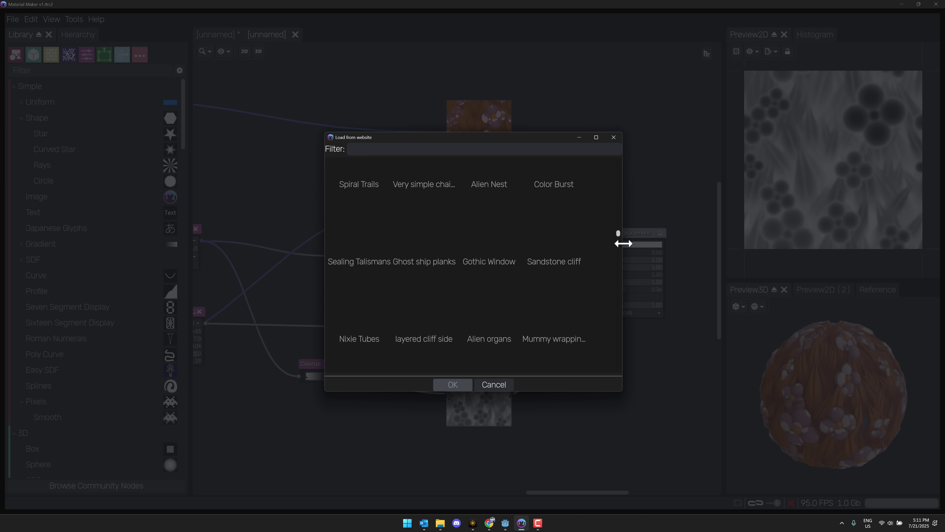
pyautogui.moveTo(617, 233); pyautogui.dragTo(631, 159)
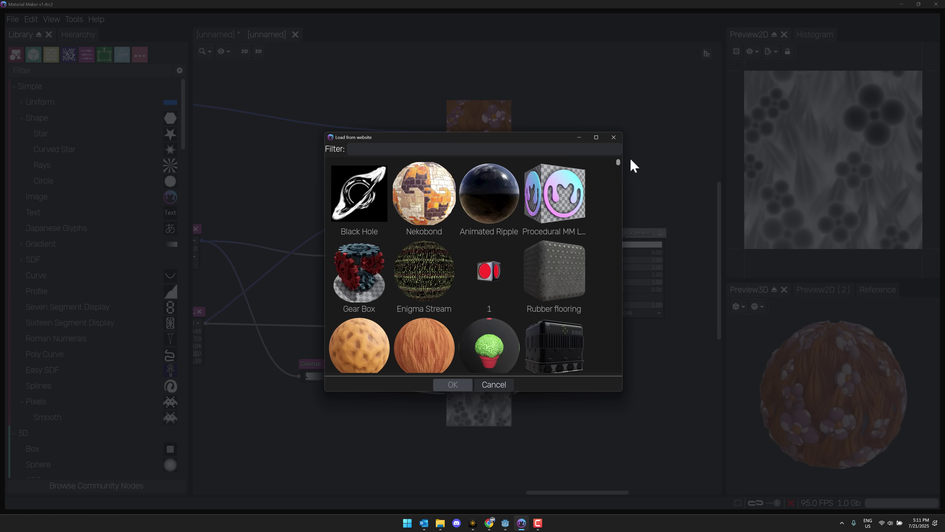
pyautogui.click(346, 272)
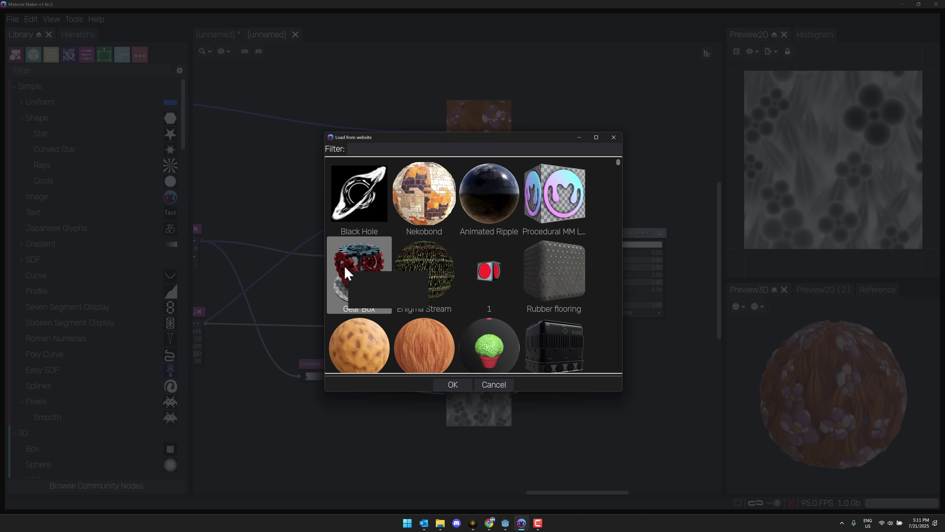
pyautogui.doubleClick(345, 269)
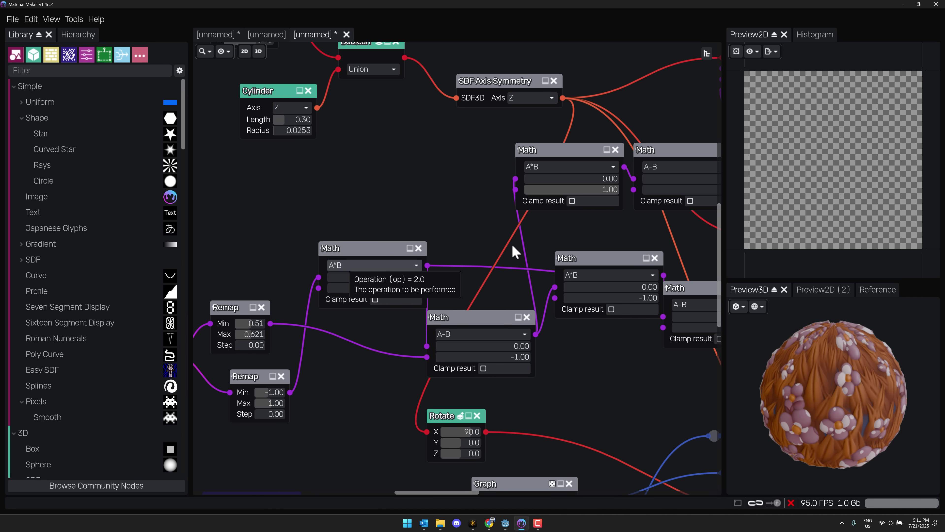
# Widen the preview panels by dragging their splitters
pyautogui.scroll(-3, 427, 198)
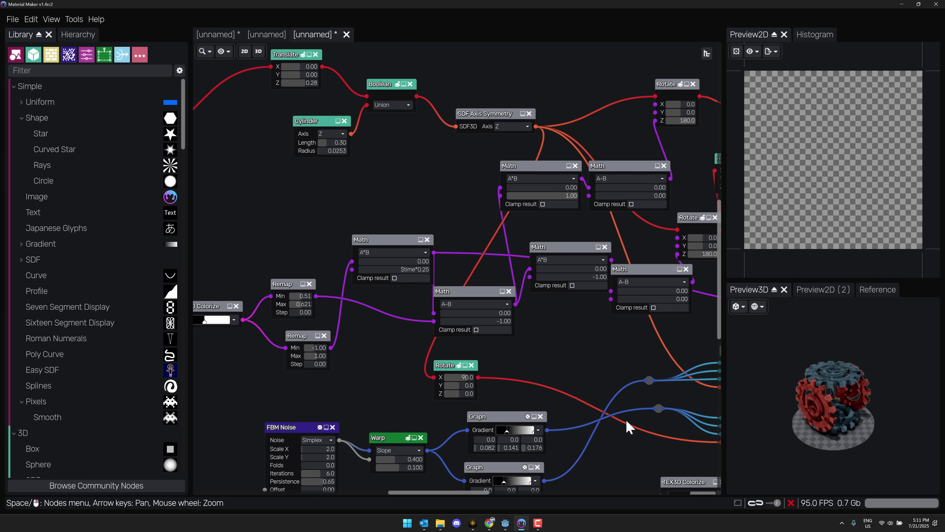
pyautogui.scroll(5, 879, 422)
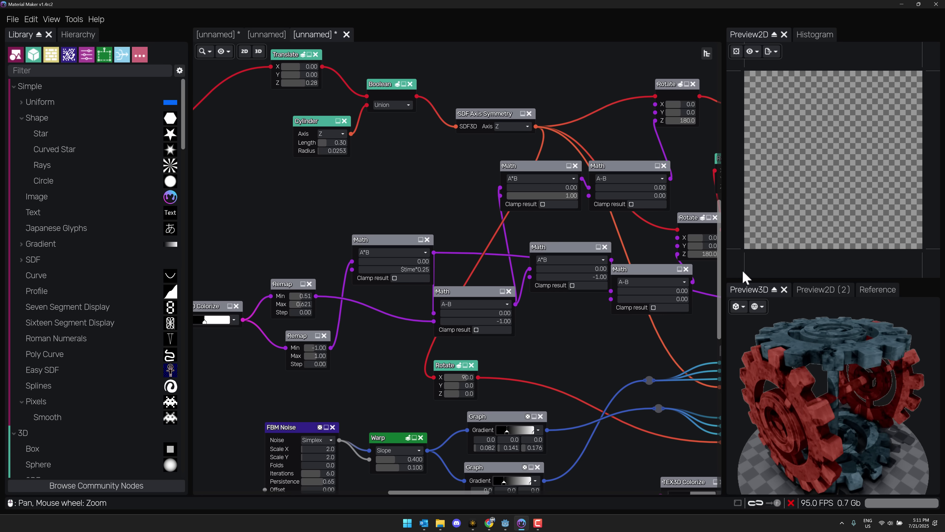
pyautogui.moveTo(759, 279); pyautogui.dragTo(774, 158)
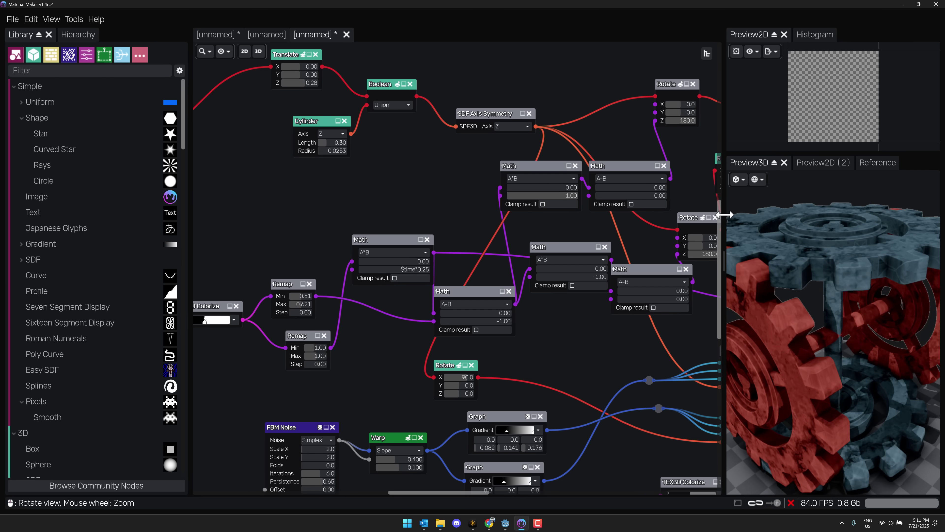
pyautogui.moveTo(724, 213); pyautogui.dragTo(508, 213)
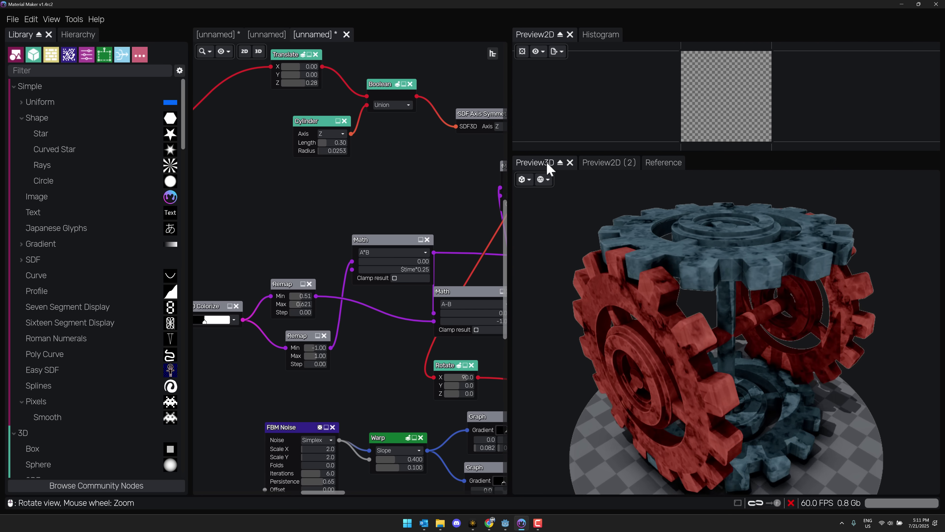
# Dock Preview3D beside Preview2D (2) and show the 3D gears in the large panel
pyautogui.moveTo(553, 168); pyautogui.dragTo(611, 93)
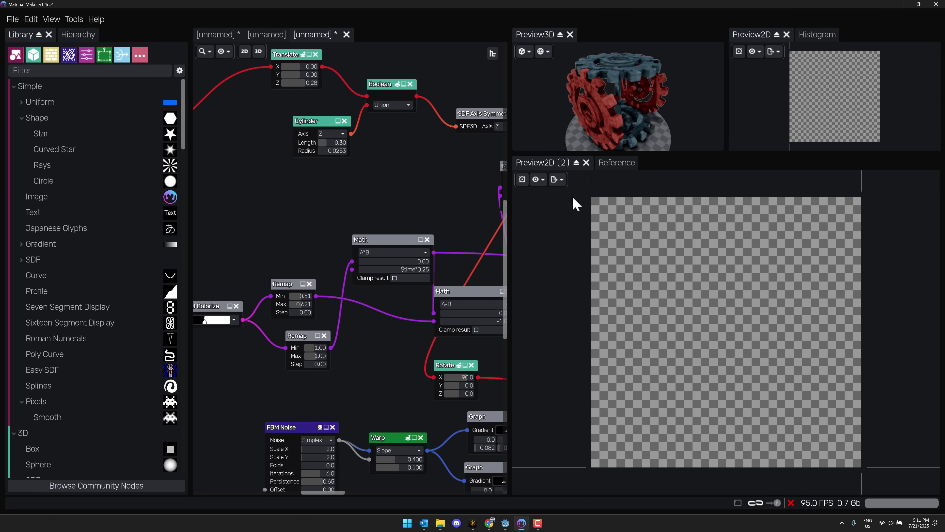
pyautogui.moveTo(538, 37); pyautogui.dragTo(725, 323)
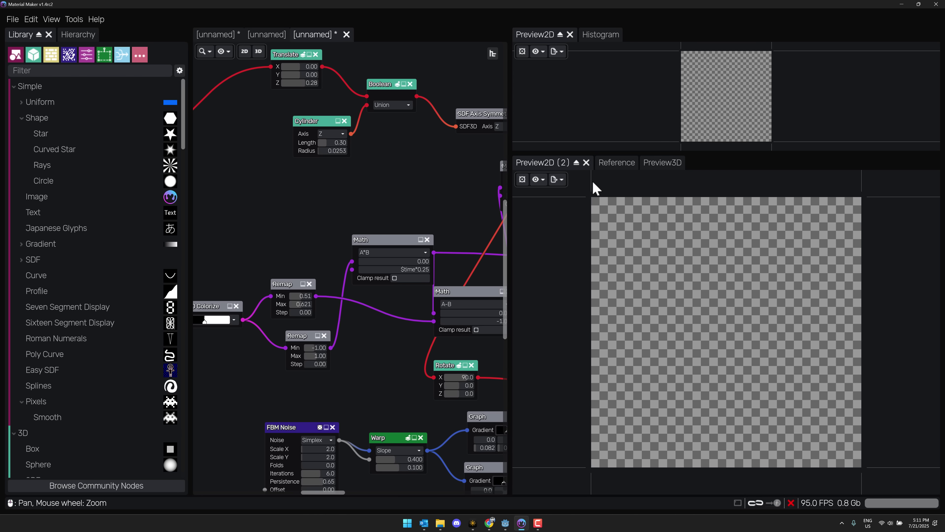
pyautogui.click(666, 162)
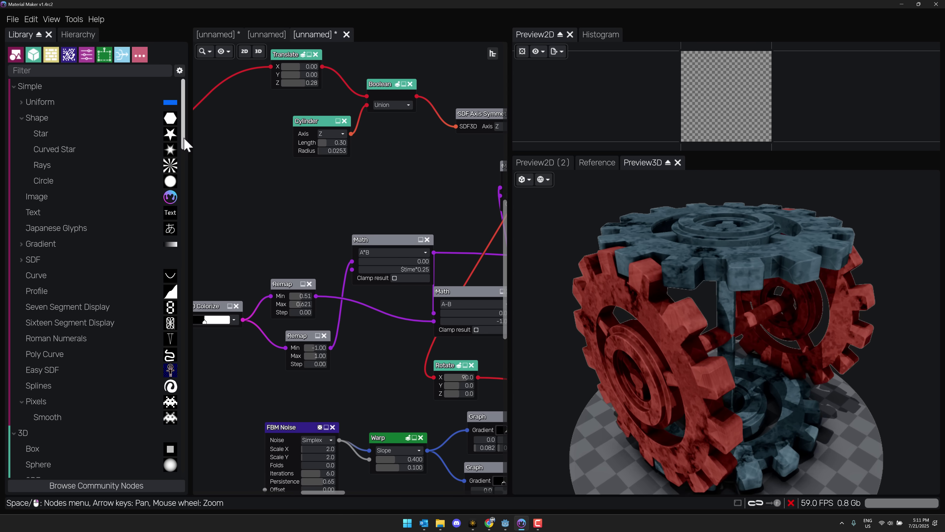
pyautogui.moveTo(186, 145); pyautogui.dragTo(156, 474)
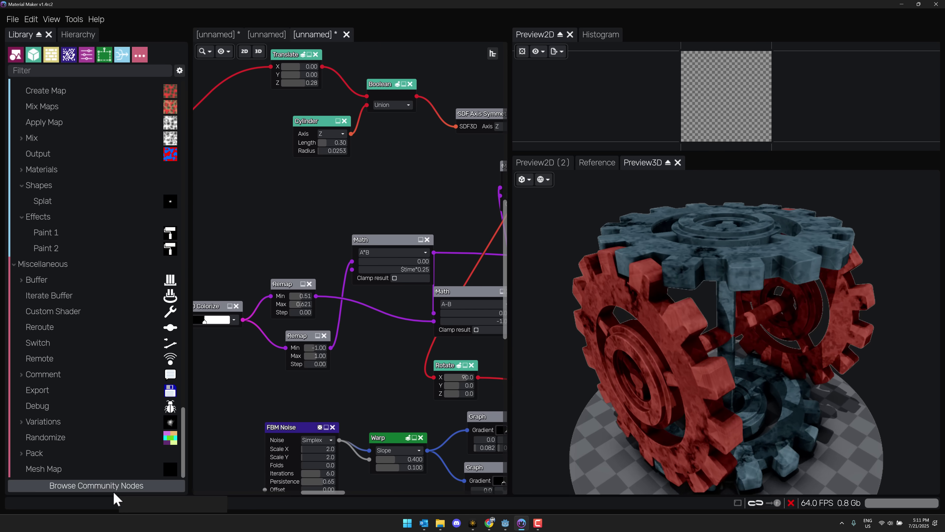
# Scroll the website materials list, select Chain Mail and confirm it with OK
pyautogui.click(113, 485)
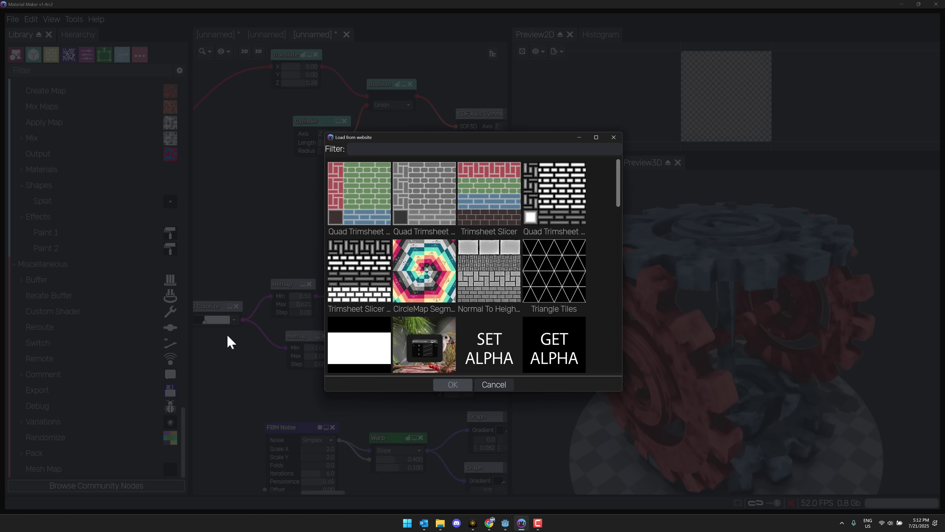
pyautogui.scroll(-4, 459, 288)
pyautogui.scroll(-10, 458, 290)
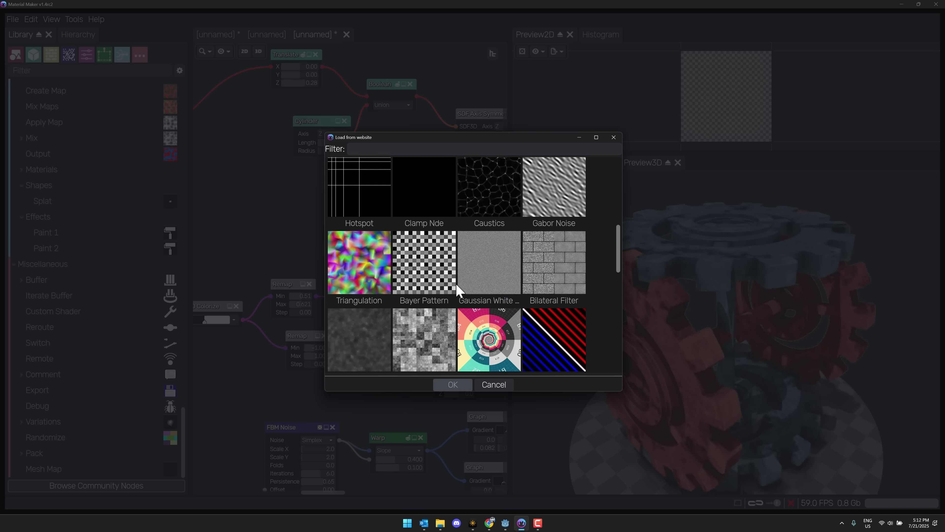
pyautogui.scroll(-2, 458, 290)
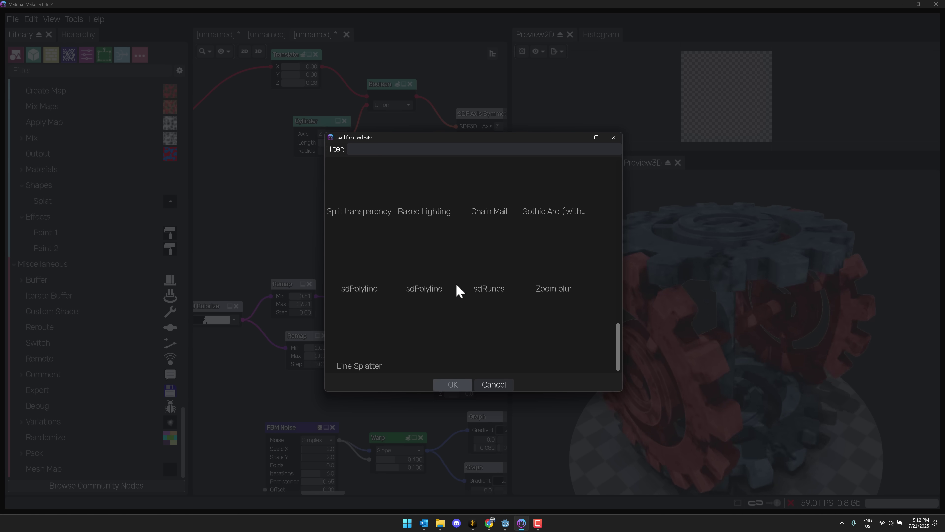
pyautogui.scroll(4, 491, 205)
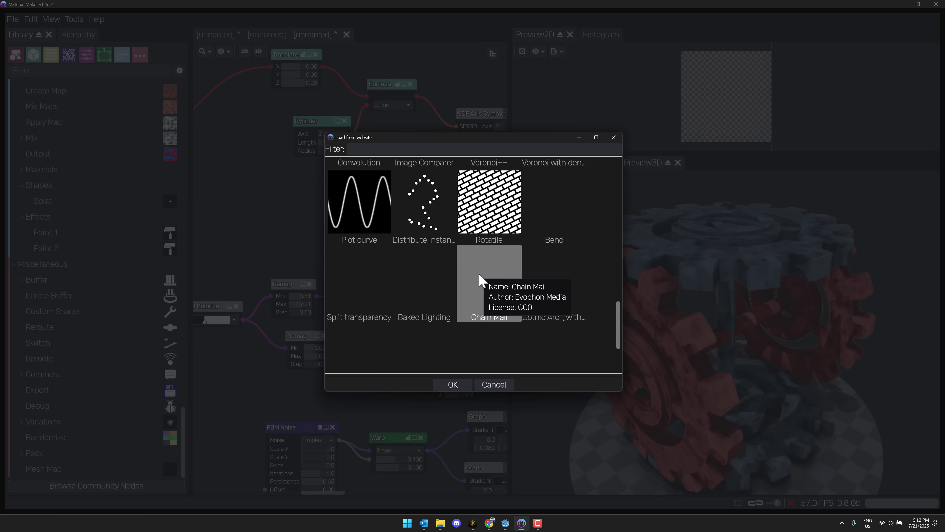
pyautogui.click(479, 275)
pyautogui.click(452, 384)
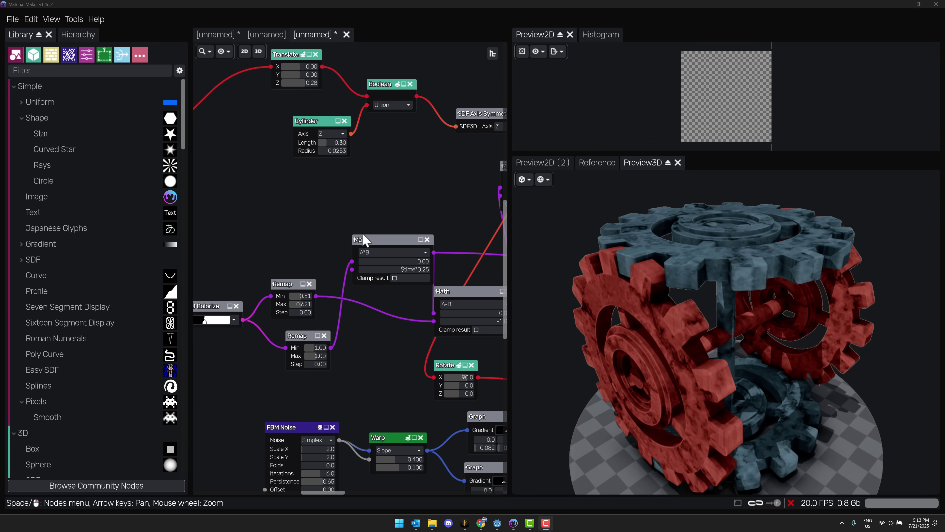
pyautogui.click(13, 22)
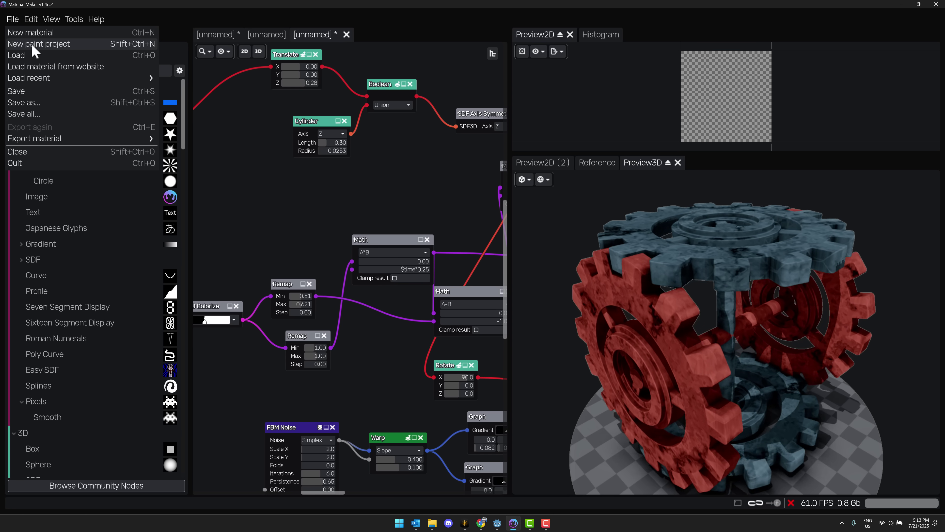
# Create paint project pillow.mmpp from meshes/pillow.obj at 1024×1024
pyautogui.click(32, 44)
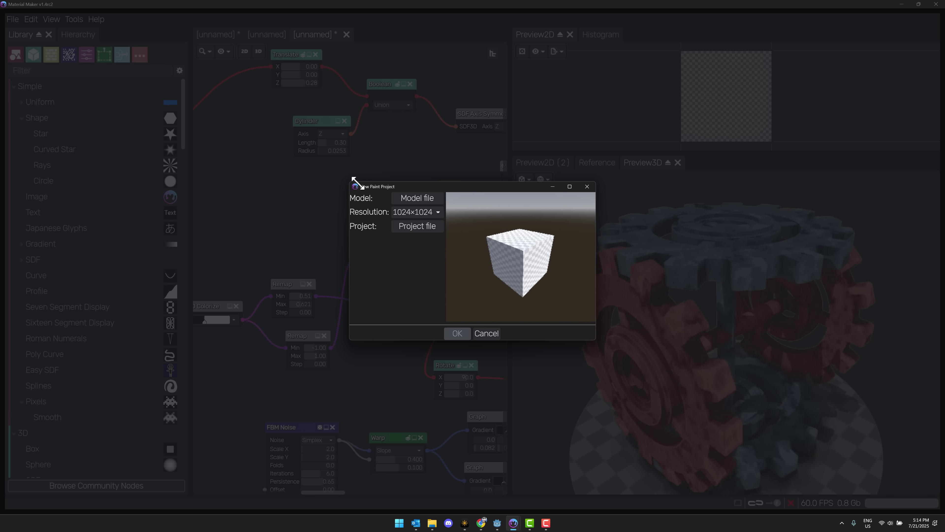
pyautogui.click(434, 195)
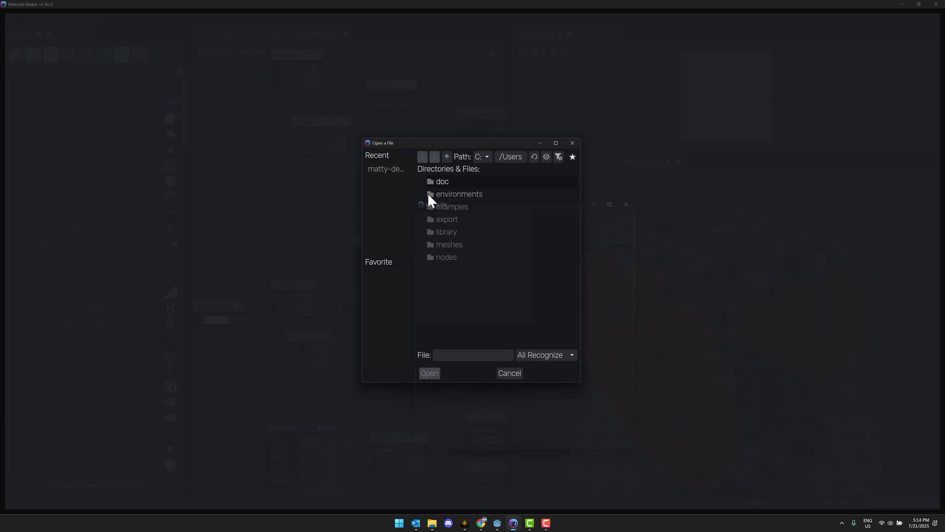
pyautogui.doubleClick(448, 246)
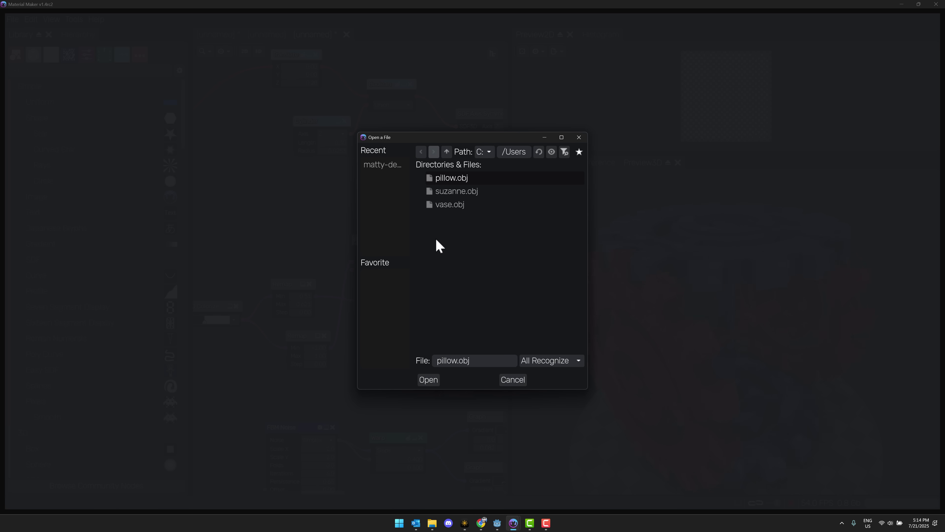
pyautogui.doubleClick(453, 179)
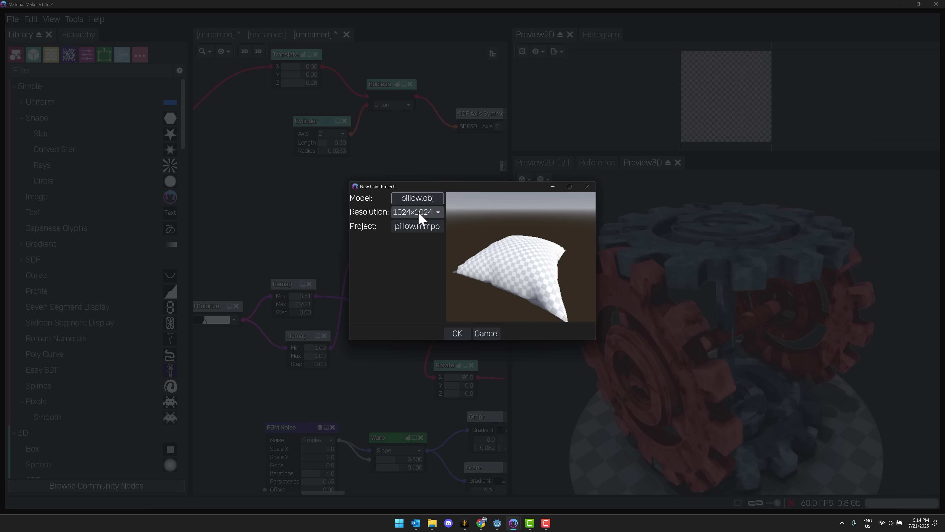
pyautogui.click(460, 332)
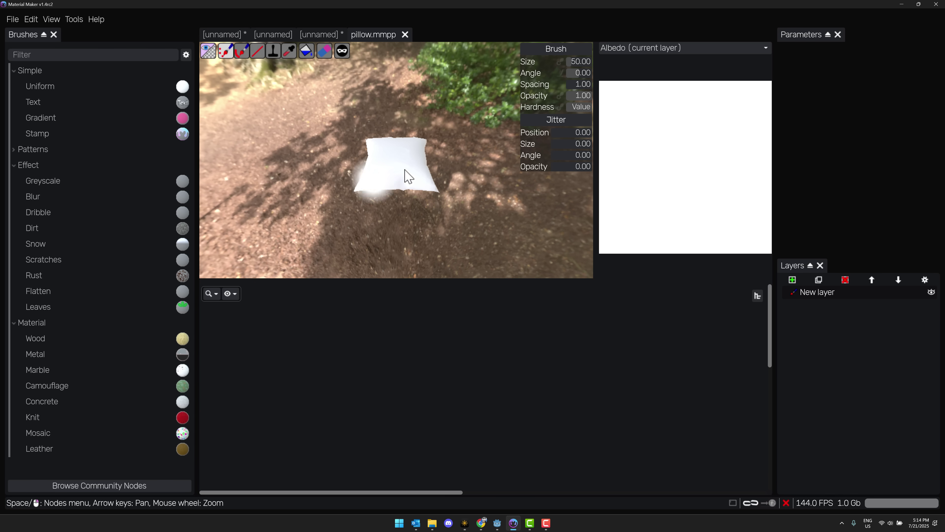
# Zoom and orbit onto the pillow, check the layer types without adding one, and select Camouflage
pyautogui.scroll(1, 437, 193)
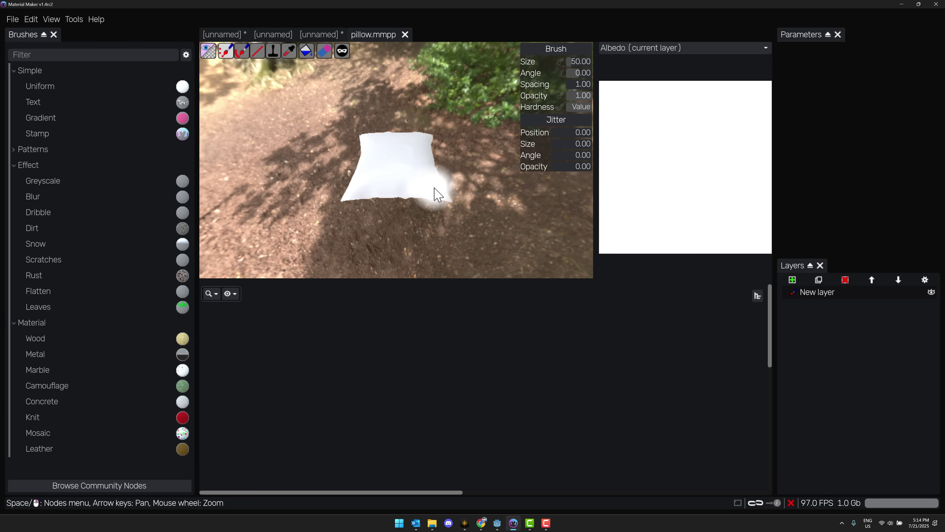
pyautogui.scroll(2, 438, 194)
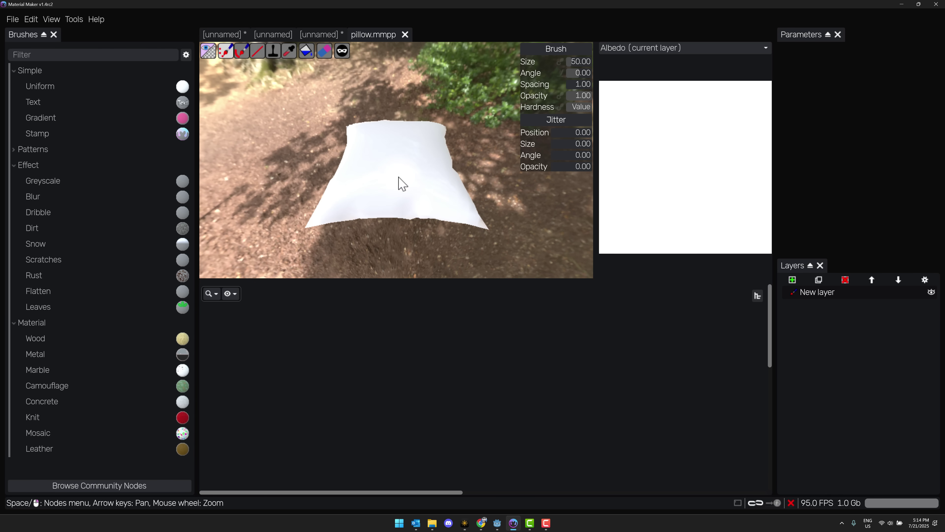
pyautogui.moveTo(400, 182)
pyautogui.mouseDown(button='middle')
pyautogui.moveTo(391, 193)
pyautogui.moveTo(406, 178)
pyautogui.moveTo(393, 180)
pyautogui.mouseUp(button='middle')
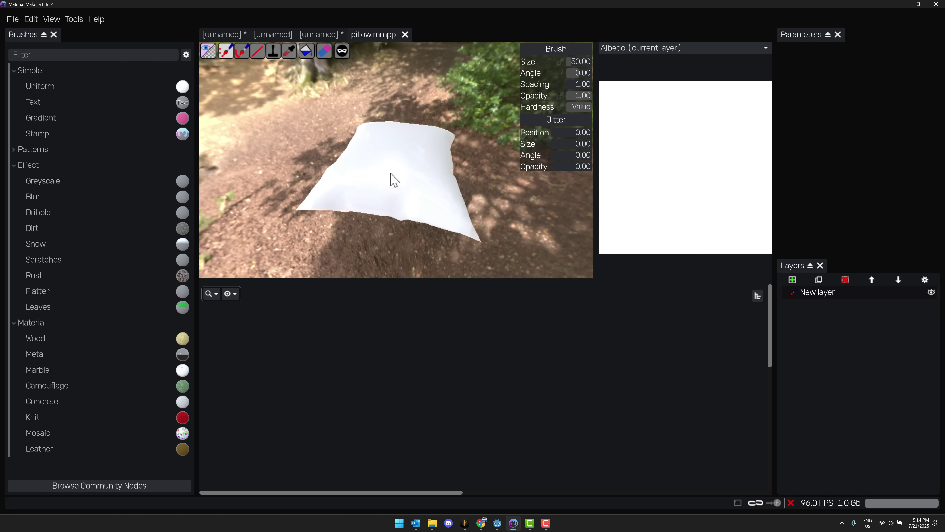
pyautogui.click(794, 283)
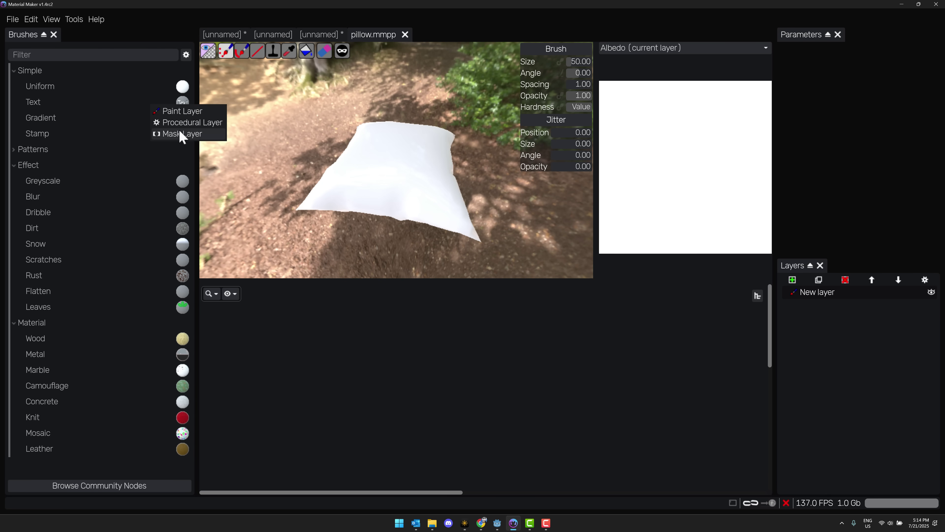
pyautogui.click(869, 364)
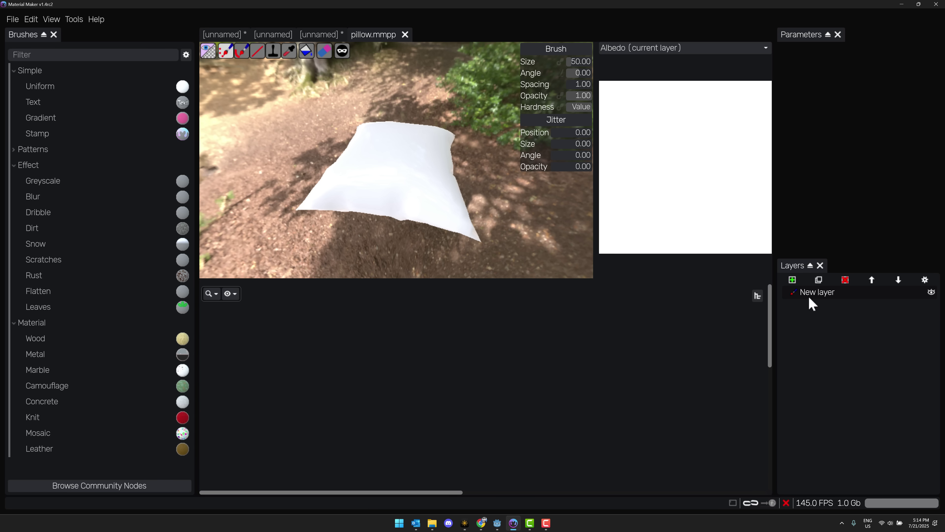
pyautogui.moveTo(813, 297)
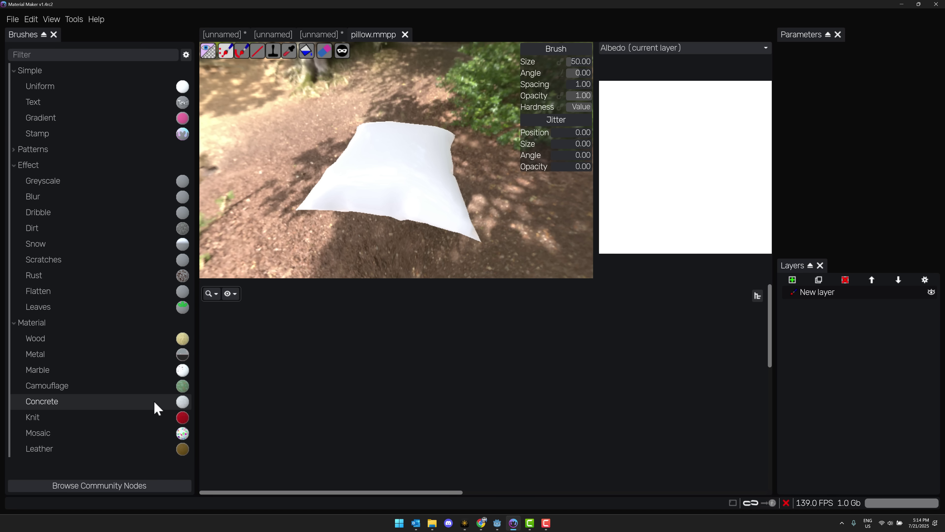
pyautogui.click(161, 387)
# Paint camouflage dabs and strokes across the pillow's front and top
pyautogui.scroll(-3, 469, 365)
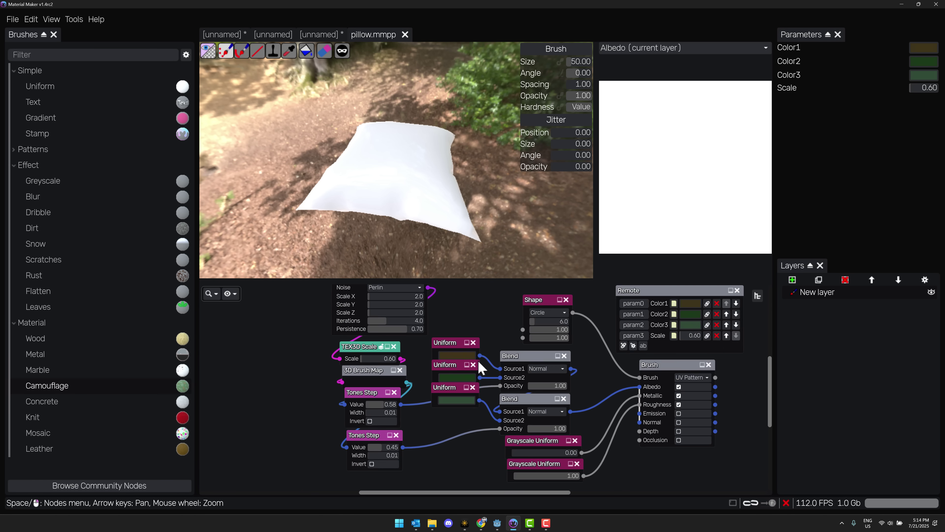
pyautogui.scroll(2, 454, 359)
pyautogui.moveTo(466, 377); pyautogui.dragTo(387, 402, button='middle')
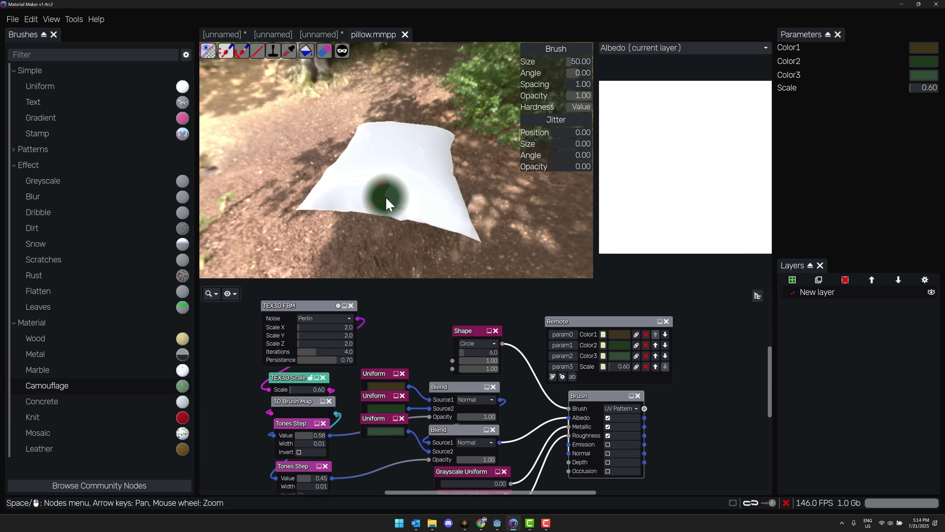
pyautogui.click(395, 192)
pyautogui.moveTo(413, 181)
pyautogui.mouseDown()
pyautogui.moveTo(430, 156)
pyautogui.moveTo(423, 136)
pyautogui.moveTo(398, 130)
pyautogui.moveTo(361, 153)
pyautogui.moveTo(340, 190)
pyautogui.moveTo(329, 185)
pyautogui.moveTo(449, 216)
pyautogui.moveTo(440, 134)
pyautogui.moveTo(426, 172)
pyautogui.moveTo(381, 198)
pyautogui.mouseUp()
pyautogui.moveTo(402, 133); pyautogui.dragTo(396, 195)
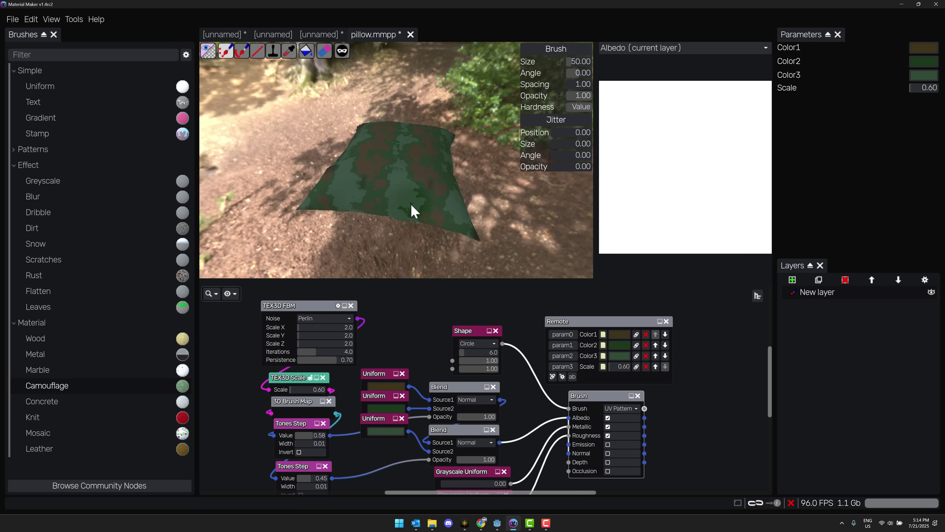
# Set Color3 to bright green 0de949, repaint the pillow, and orbit to check its underside
pyautogui.click(933, 76)
pyautogui.click(917, 90)
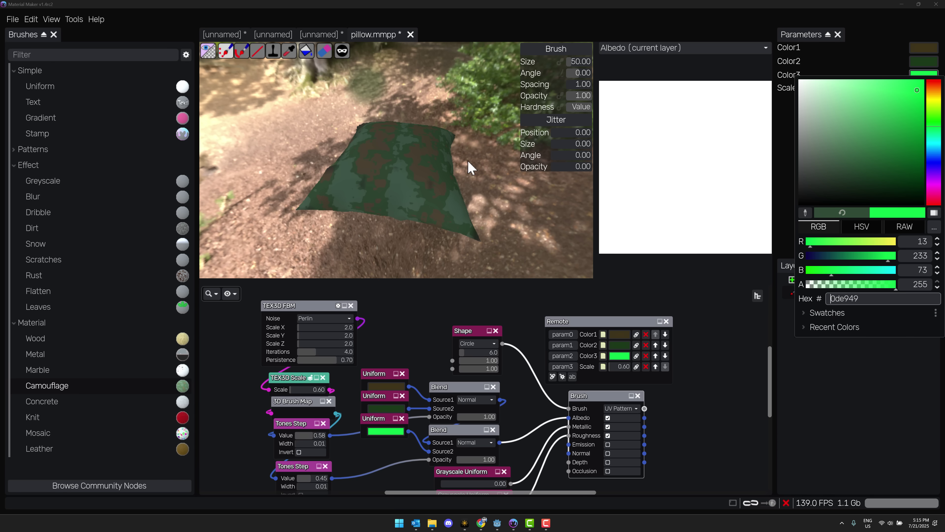
pyautogui.moveTo(436, 190)
pyautogui.mouseDown()
pyautogui.moveTo(386, 196)
pyautogui.moveTo(360, 170)
pyautogui.moveTo(345, 173)
pyautogui.moveTo(345, 212)
pyautogui.moveTo(324, 142)
pyautogui.moveTo(381, 124)
pyautogui.moveTo(420, 126)
pyautogui.moveTo(454, 235)
pyautogui.moveTo(409, 197)
pyautogui.mouseUp()
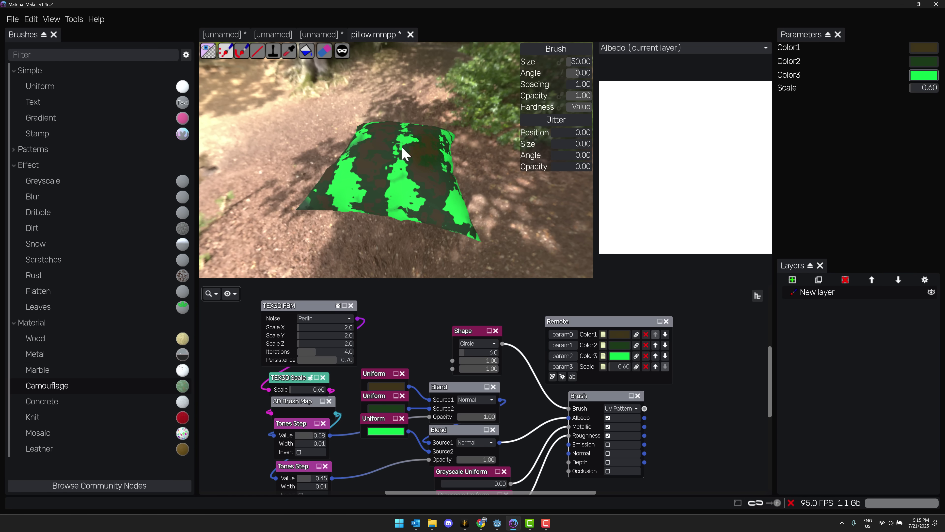
pyautogui.moveTo(404, 152)
pyautogui.mouseDown()
pyautogui.moveTo(319, 190)
pyautogui.moveTo(361, 165)
pyautogui.moveTo(454, 171)
pyautogui.moveTo(467, 191)
pyautogui.moveTo(430, 215)
pyautogui.mouseUp()
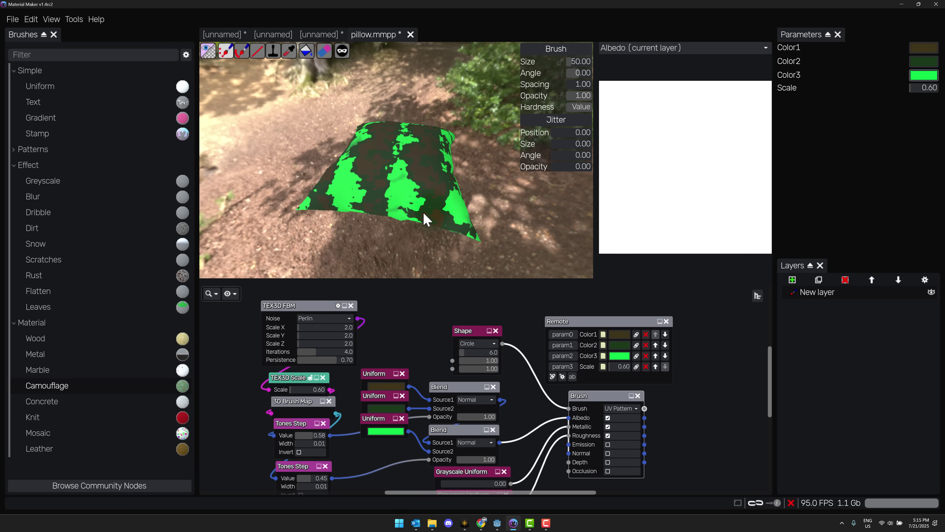
pyautogui.moveTo(425, 219)
pyautogui.mouseDown(button='middle')
pyautogui.moveTo(428, 196)
pyautogui.moveTo(396, 149)
pyautogui.mouseUp(button='middle')
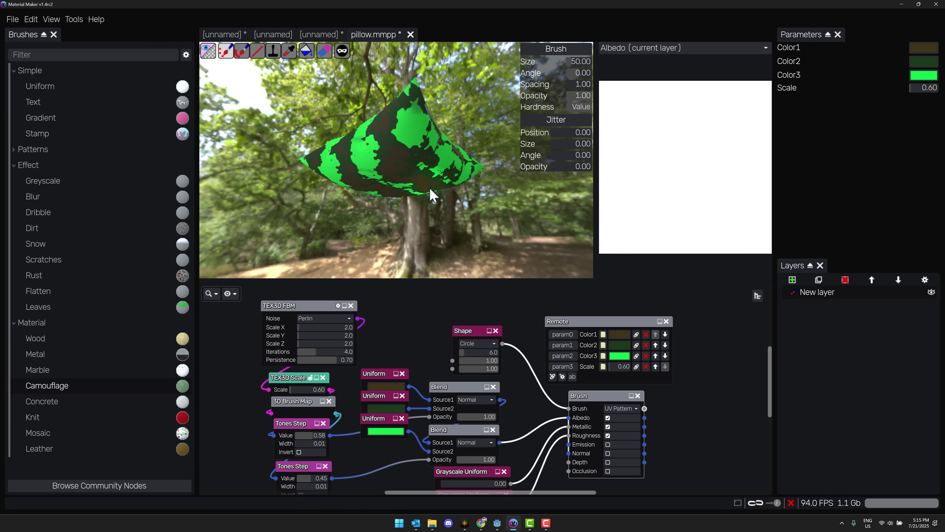
pyautogui.moveTo(461, 182)
pyautogui.mouseDown(button='middle')
pyautogui.moveTo(479, 226)
pyautogui.moveTo(470, 268)
pyautogui.mouseUp(button='middle')
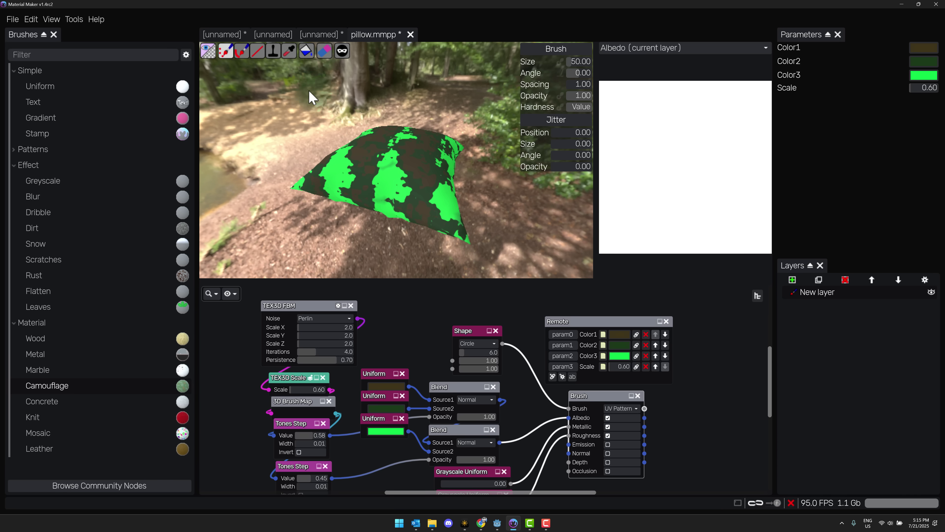
# Load the Dirt brush graph and paint dark dirt strokes across the pillow's green camouflage
pyautogui.click(123, 230)
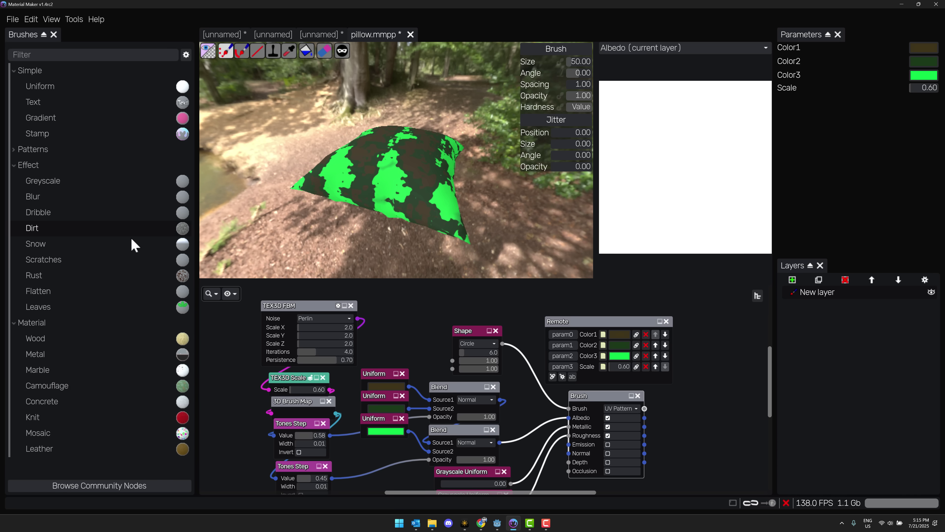
pyautogui.doubleClick(128, 232)
pyautogui.moveTo(639, 392); pyautogui.dragTo(501, 423, button='middle')
pyautogui.moveTo(597, 376); pyautogui.dragTo(611, 347)
pyautogui.moveTo(427, 157)
pyautogui.mouseDown()
pyautogui.moveTo(412, 181)
pyautogui.moveTo(380, 174)
pyautogui.moveTo(402, 167)
pyautogui.moveTo(392, 181)
pyautogui.moveTo(338, 186)
pyautogui.moveTo(345, 153)
pyautogui.moveTo(367, 148)
pyautogui.moveTo(446, 207)
pyautogui.moveTo(438, 155)
pyautogui.moveTo(380, 147)
pyautogui.mouseUp()
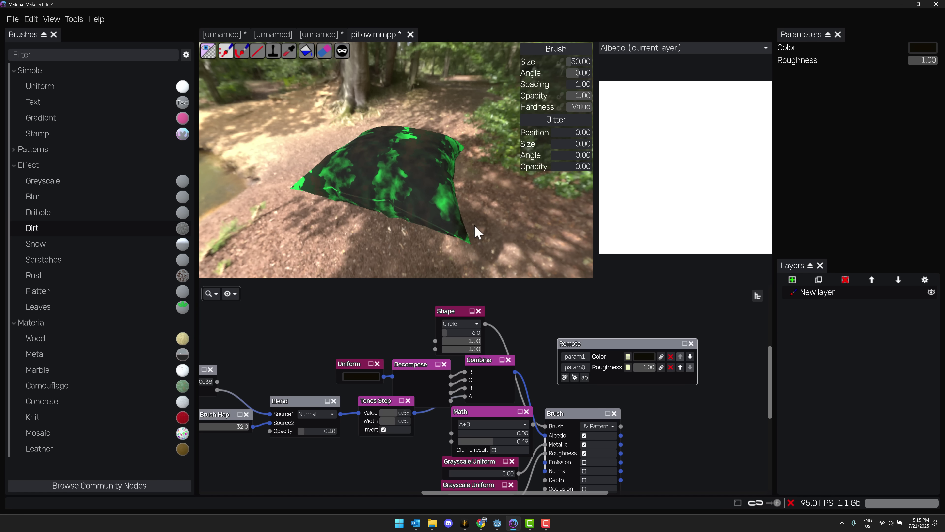
pyautogui.moveTo(450, 201); pyautogui.dragTo(467, 218, button='middle')
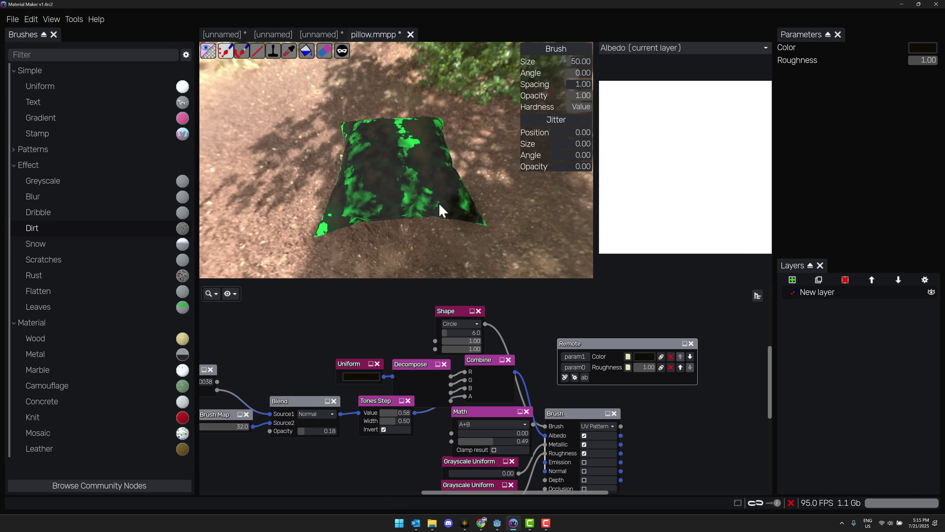
# Return to the second unnamed graph's flower-textured sphere and zoom out the 3D preview
pyautogui.click(216, 36)
pyautogui.click(279, 36)
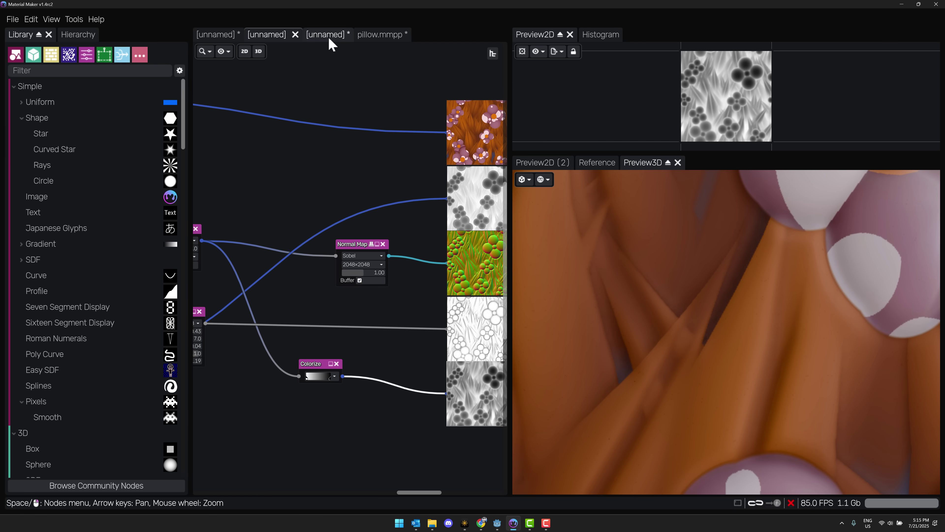
pyautogui.scroll(-5, 557, 226)
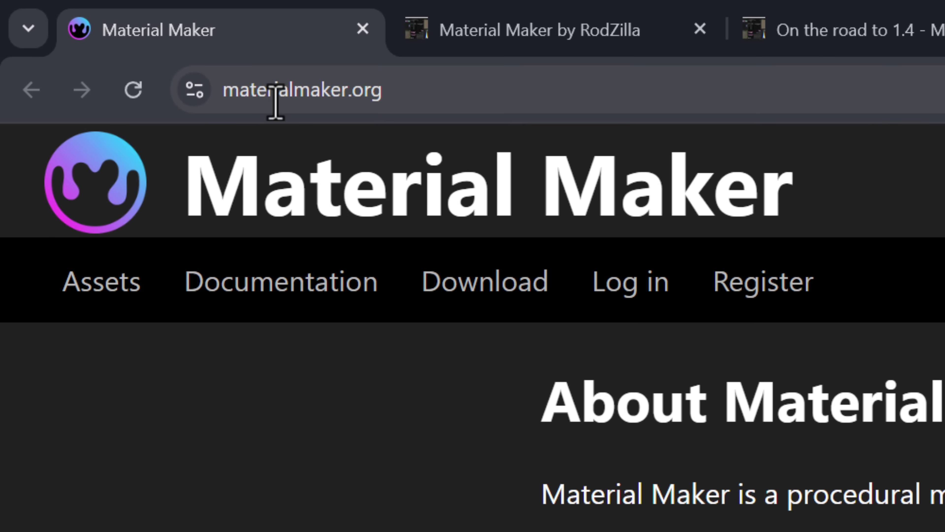
# Skim the About Material Maker page full screen, then go back to the itch.io page
pyautogui.press('F11')
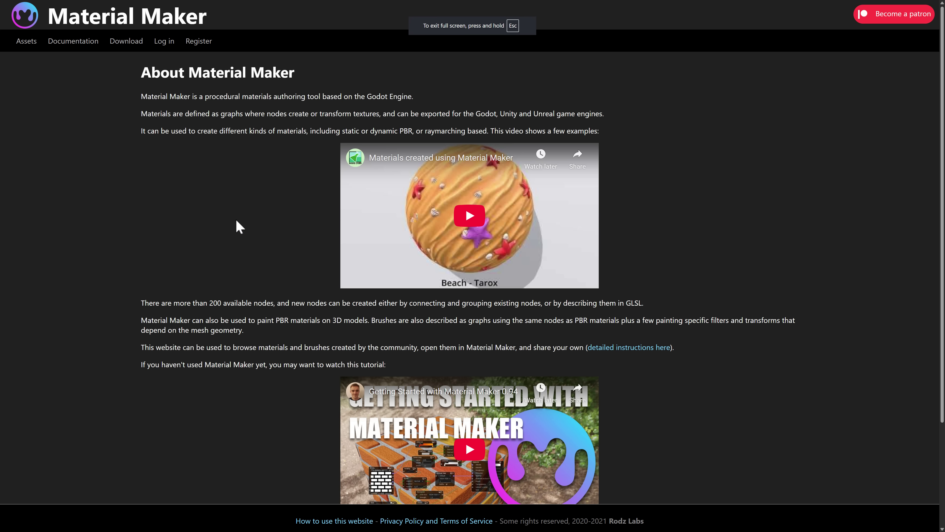
pyautogui.scroll(-3, 236, 220)
pyautogui.scroll(5, 236, 224)
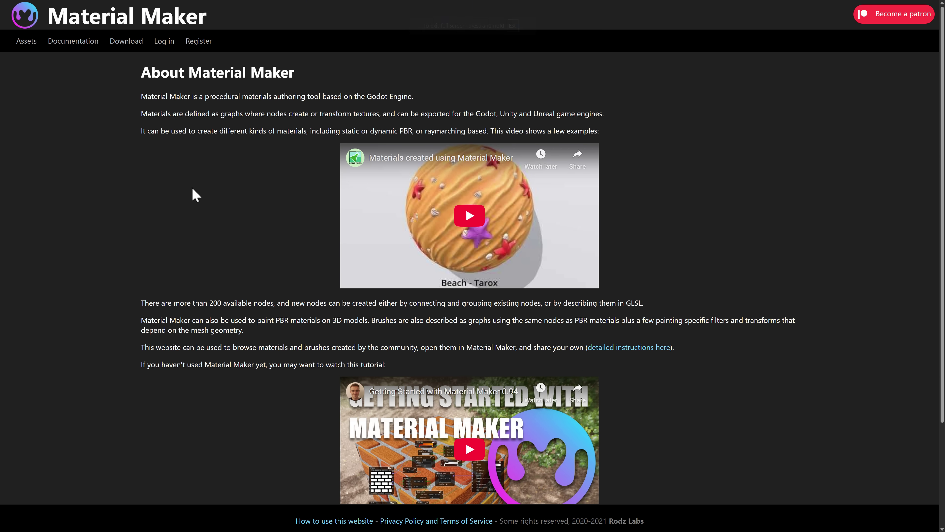
pyautogui.hotkey('alt', 'Left')
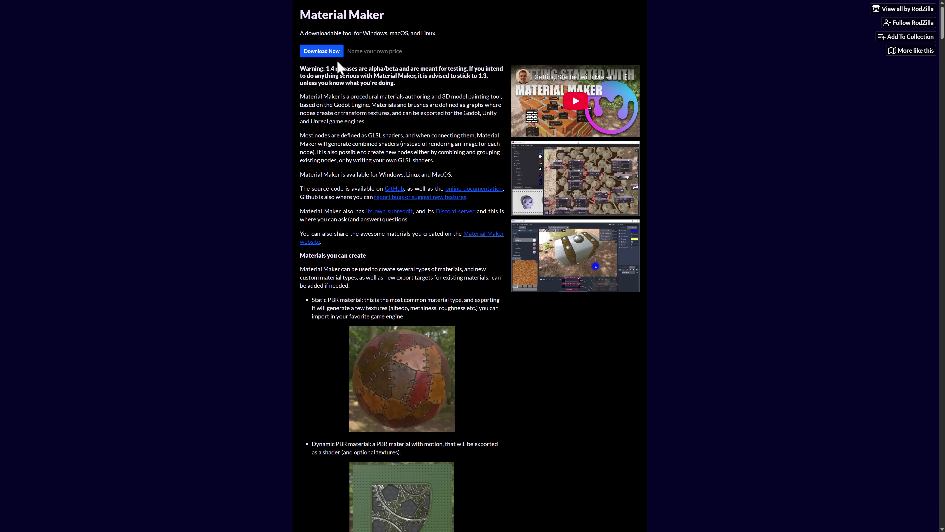
# Reach the downloads list without paying, zoom to 175%, and highlight the 1.3 Windows release date
pyautogui.click(325, 54)
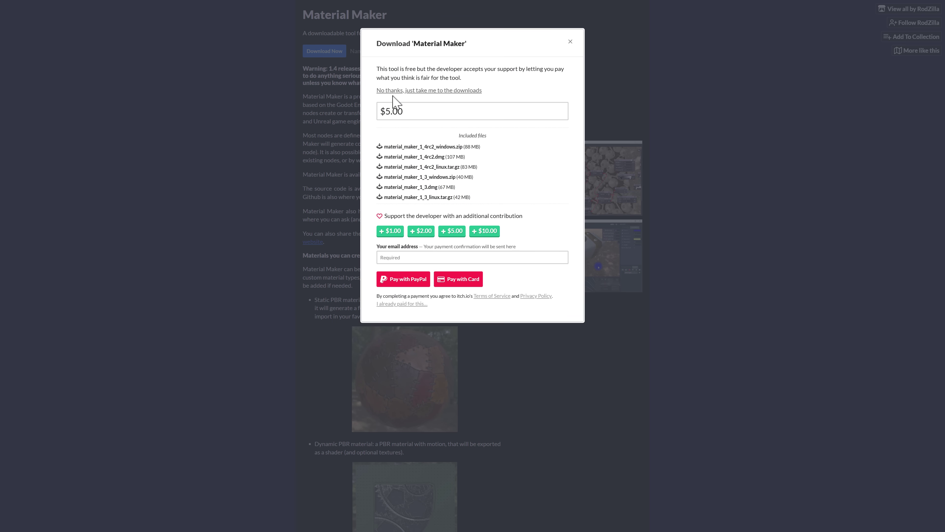
pyautogui.click(393, 91)
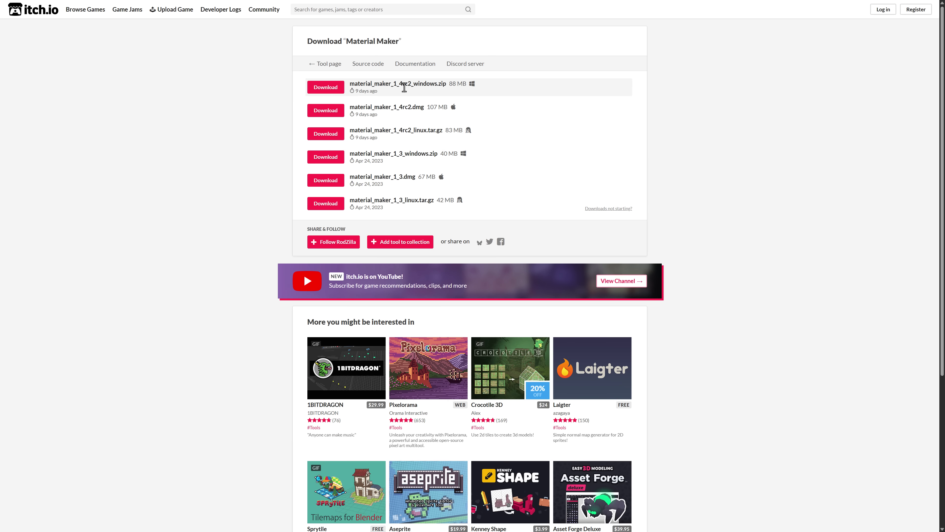
pyautogui.hotkey('ctrl', '+')
pyautogui.hotkey('ctrl', '+')
pyautogui.hotkey('ctrl', '+')
pyautogui.hotkey('ctrl', '+')
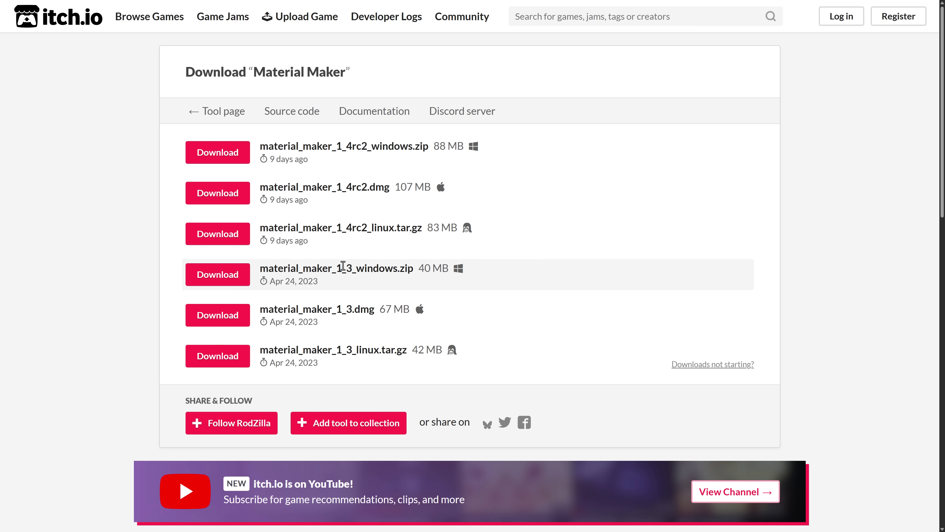
pyautogui.moveTo(321, 284); pyautogui.dragTo(267, 285)
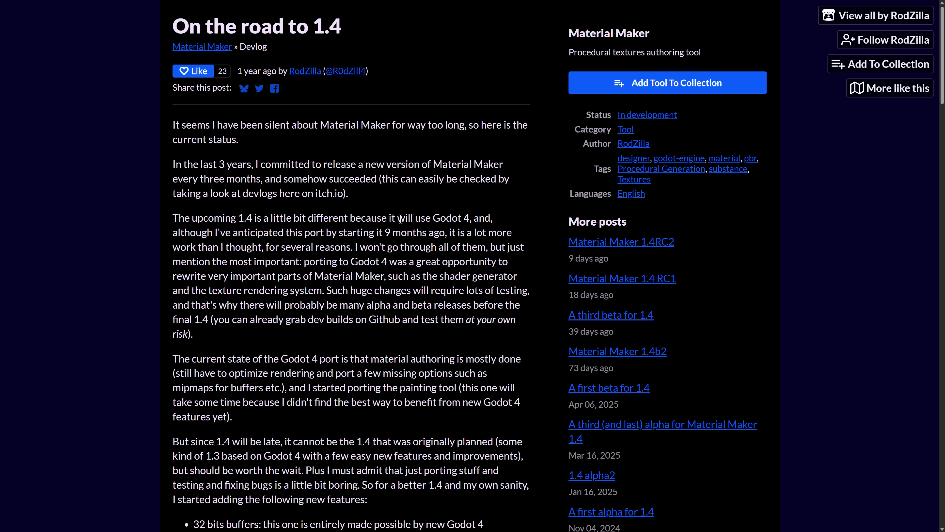
# Read through the 'On the road to 1.4' devlog, highlighting the phrase about using Godot 4
pyautogui.moveTo(387, 219); pyautogui.dragTo(474, 220)
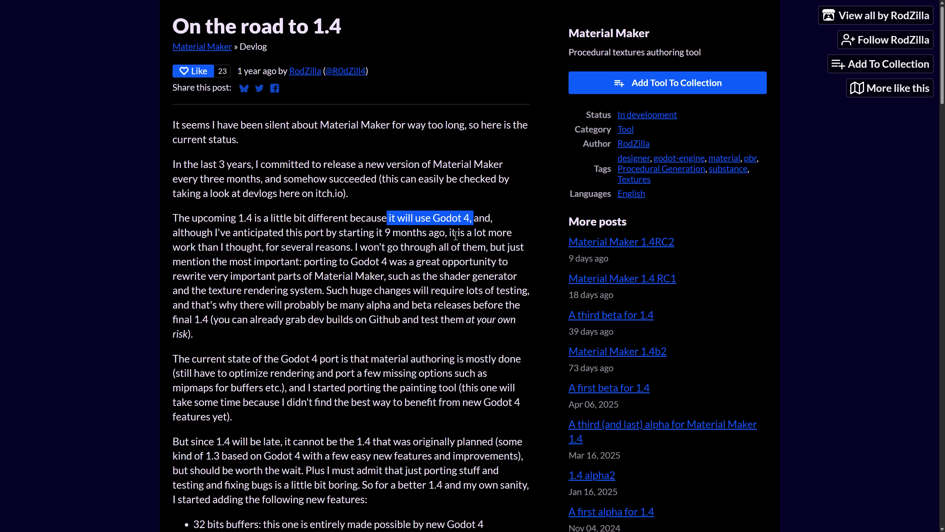
pyautogui.click(407, 255)
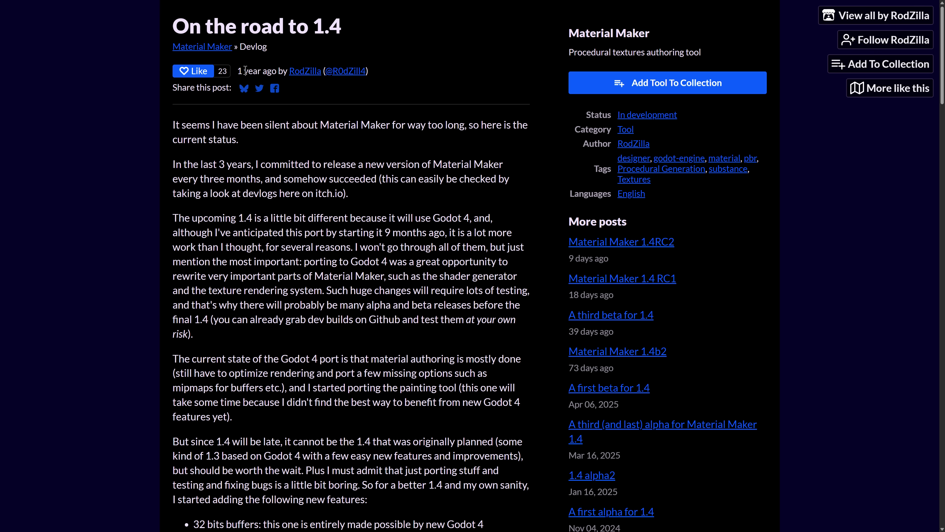
pyautogui.scroll(-10, 373, 246)
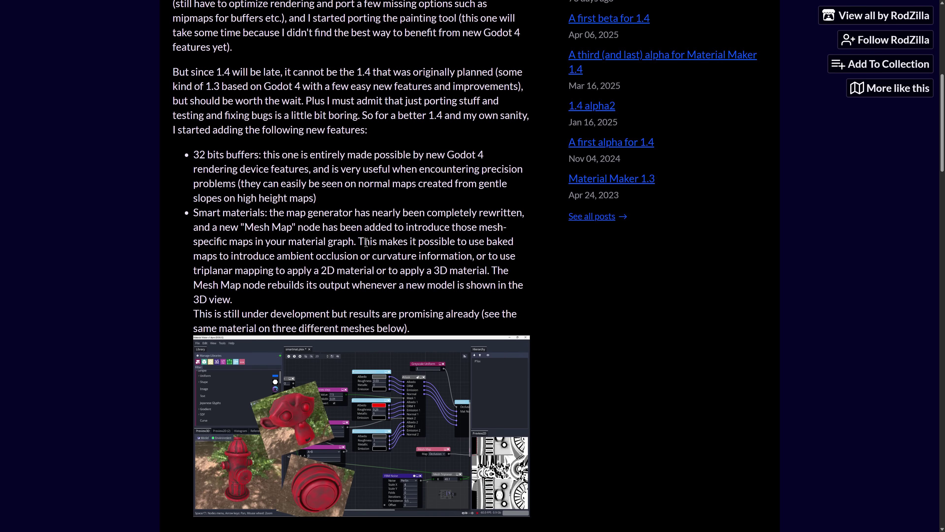
pyautogui.scroll(-11, 319, 331)
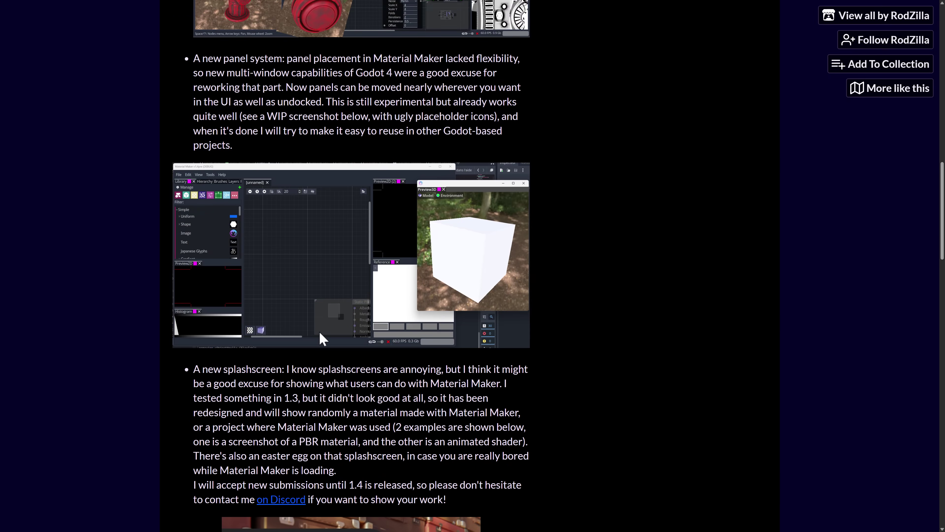
pyautogui.scroll(-6, 319, 331)
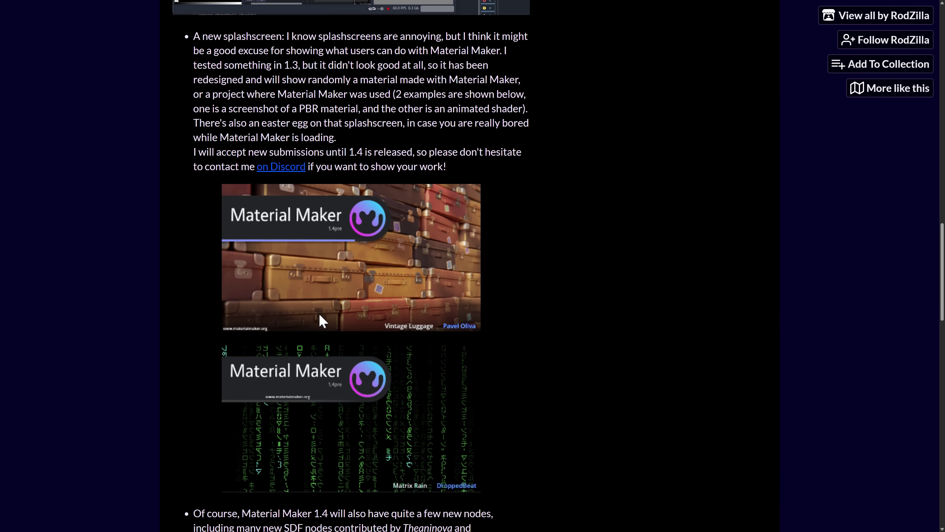
pyautogui.scroll(-5, 320, 321)
pyautogui.scroll(20, 321, 323)
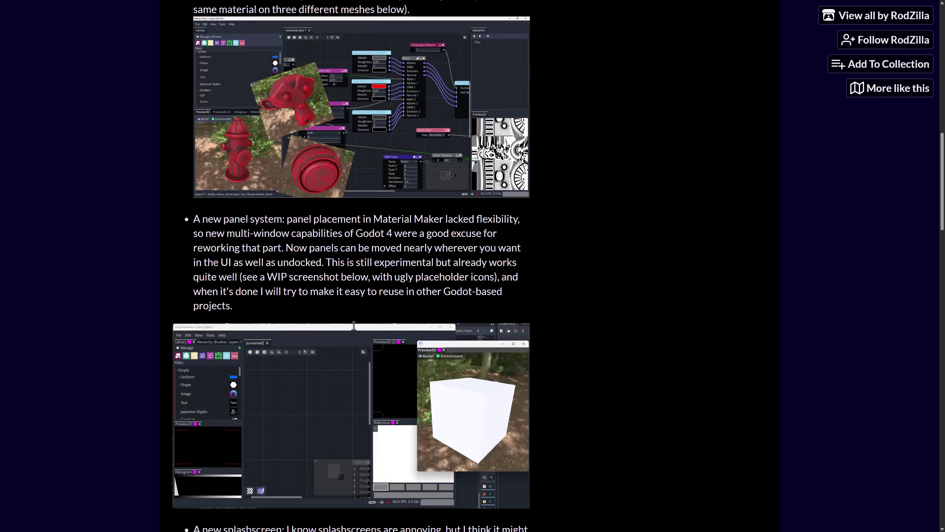
pyautogui.scroll(7, 369, 296)
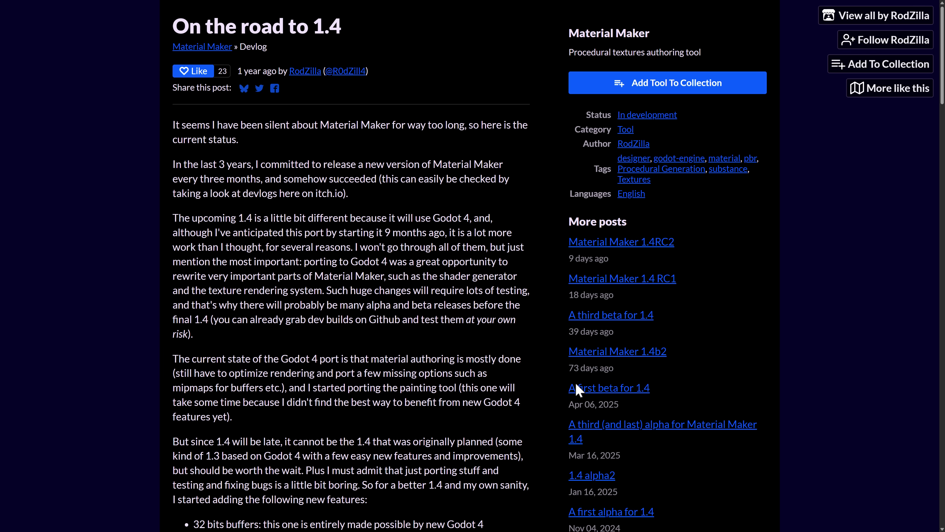
# Open and scroll through the 'A first beta for 1.4' devlog post
pyautogui.click(610, 388)
pyautogui.scroll(-8, 386, 277)
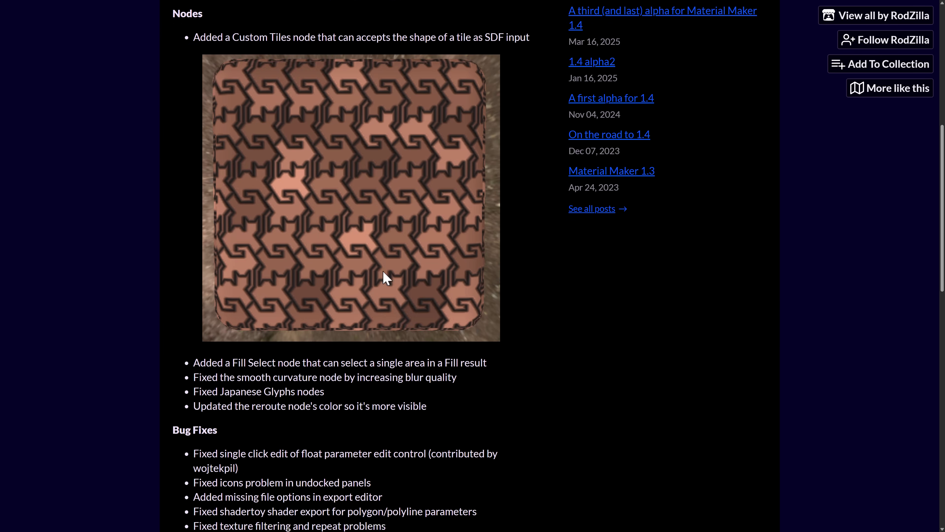
pyautogui.scroll(-11, 385, 278)
pyautogui.scroll(16, 387, 272)
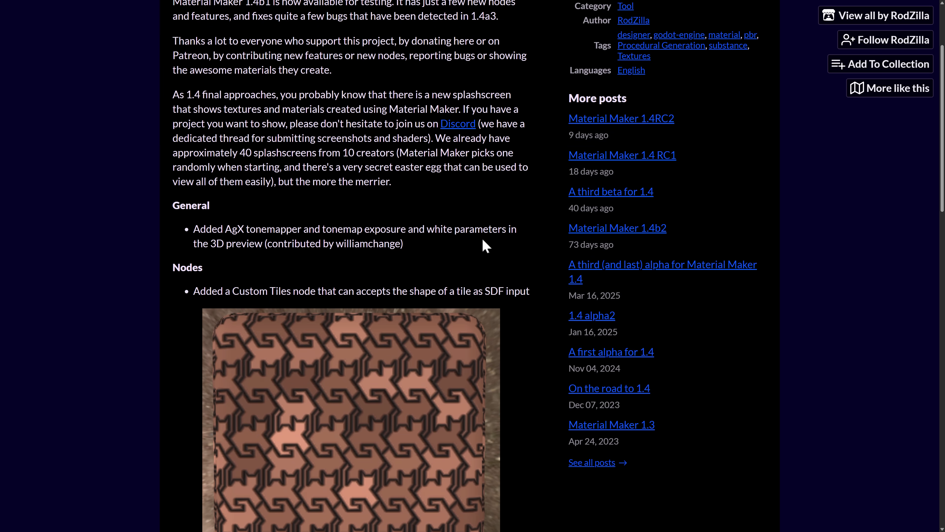
# Read the 'A first alpha for 1.4' post, then switch to the Material Maker website
pyautogui.click(619, 363)
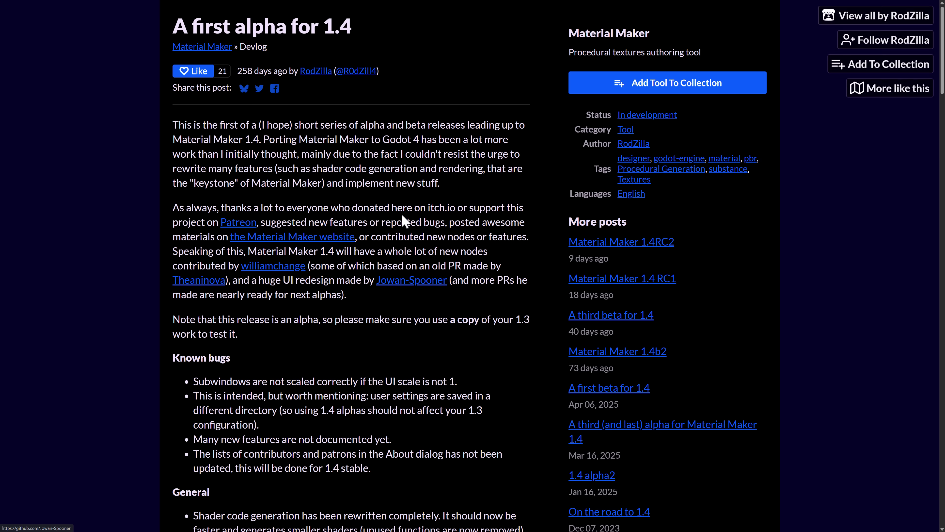
pyautogui.scroll(-8, 401, 217)
pyautogui.scroll(-15, 402, 215)
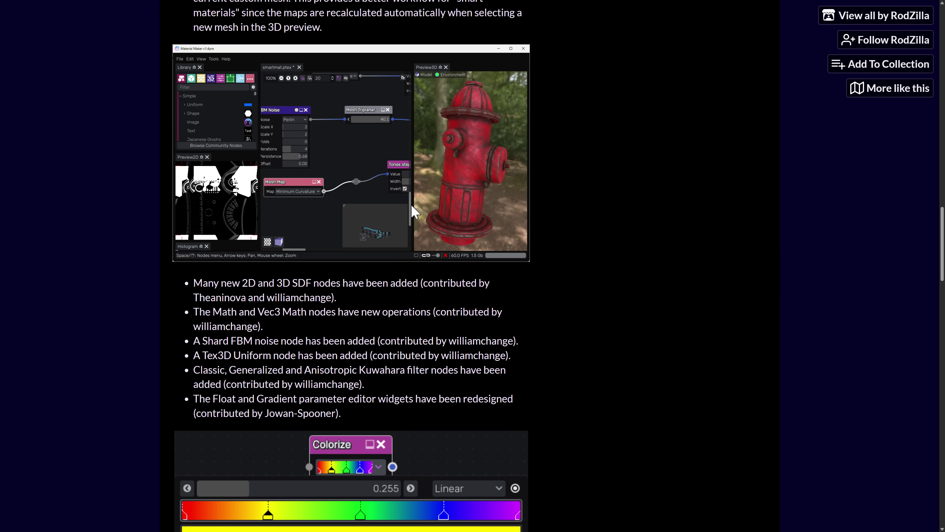
pyautogui.scroll(12, 585, 206)
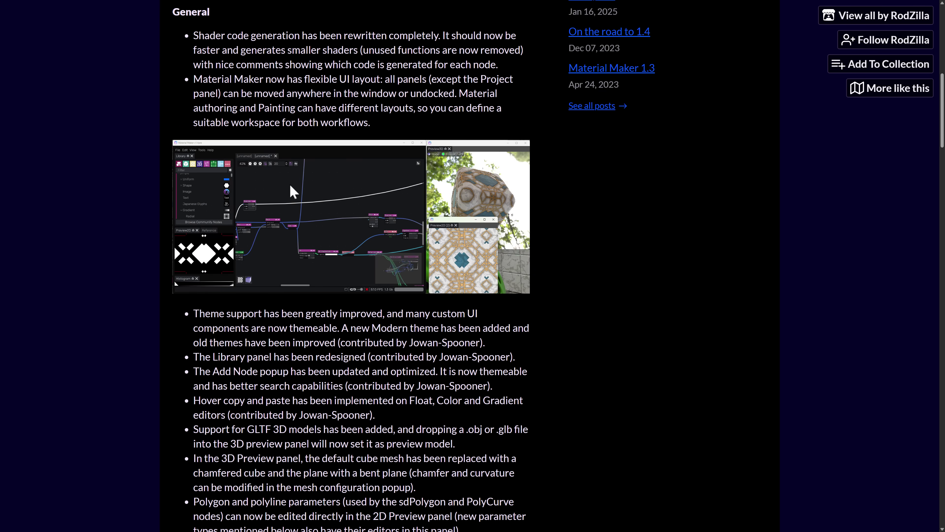
pyautogui.scroll(10, 517, 186)
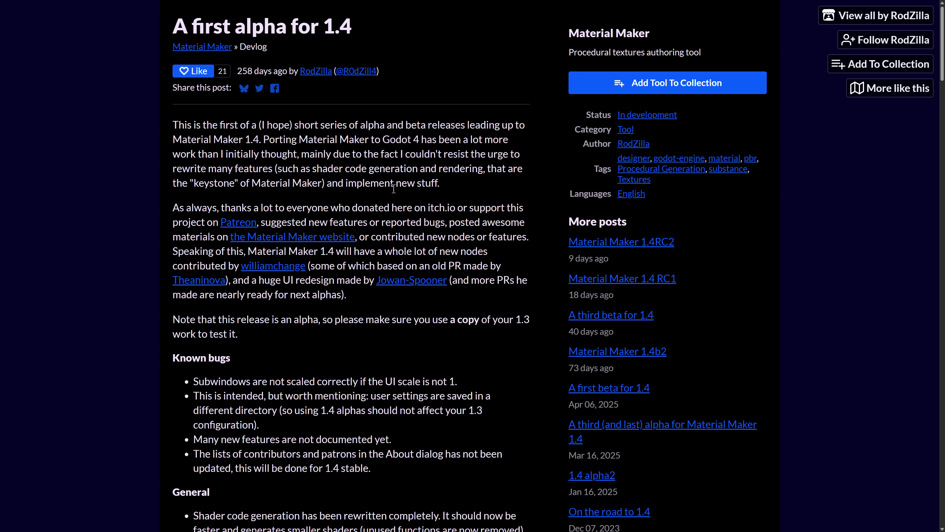
pyautogui.hotkey('ctrl', 'Tab')
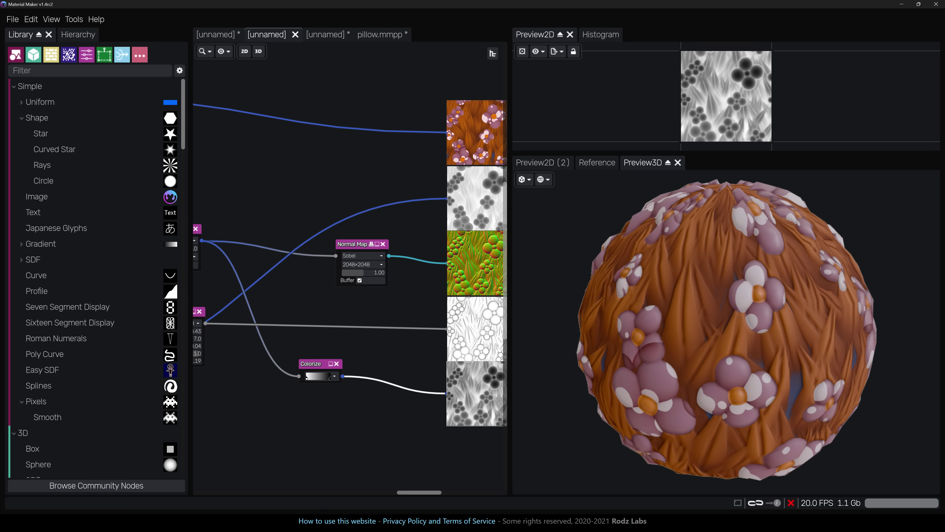
pyautogui.click(17, 19)
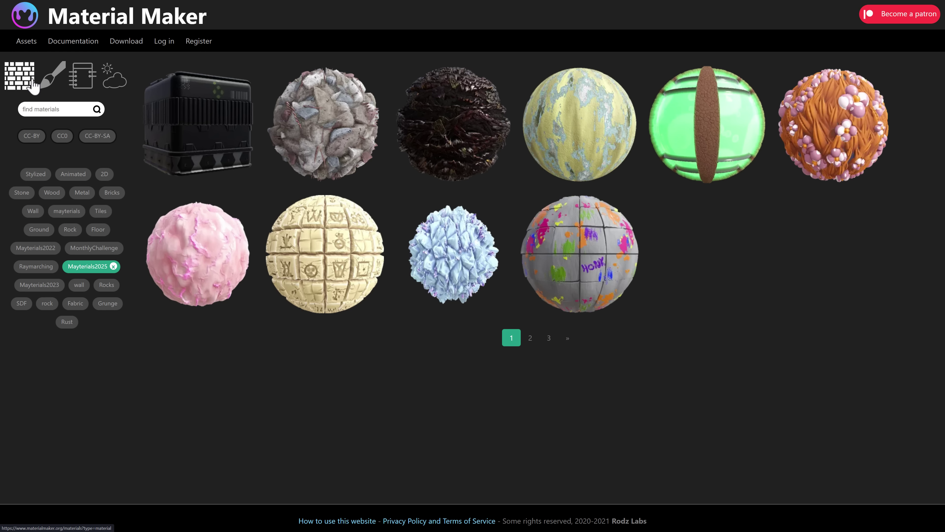
# Browse the website's shared brushes and environments galleries, then return to the Material Maker app
pyautogui.click(56, 82)
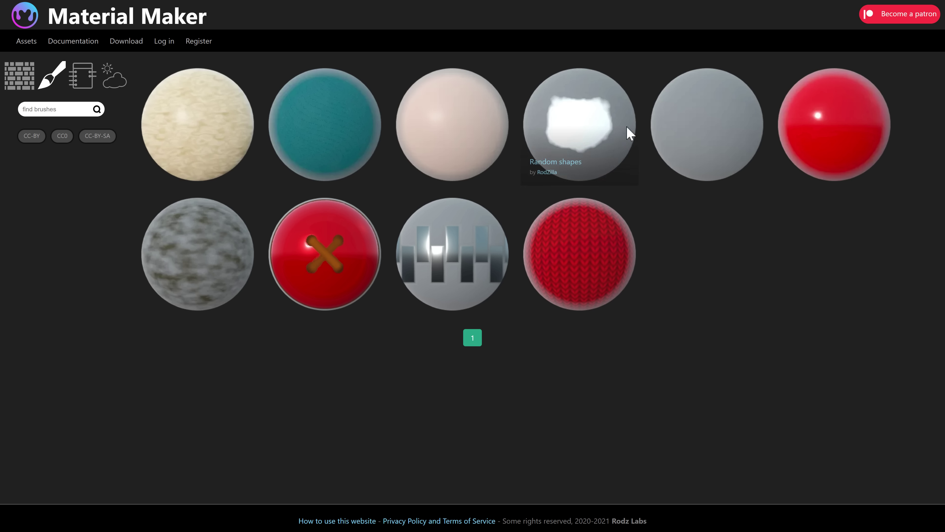
pyautogui.click(122, 84)
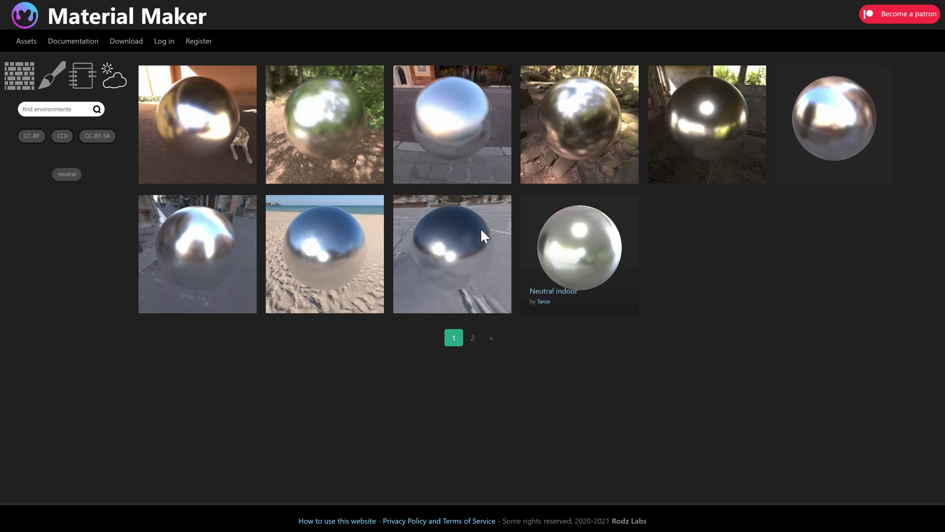
pyautogui.hotkey('alt', 'Tab')
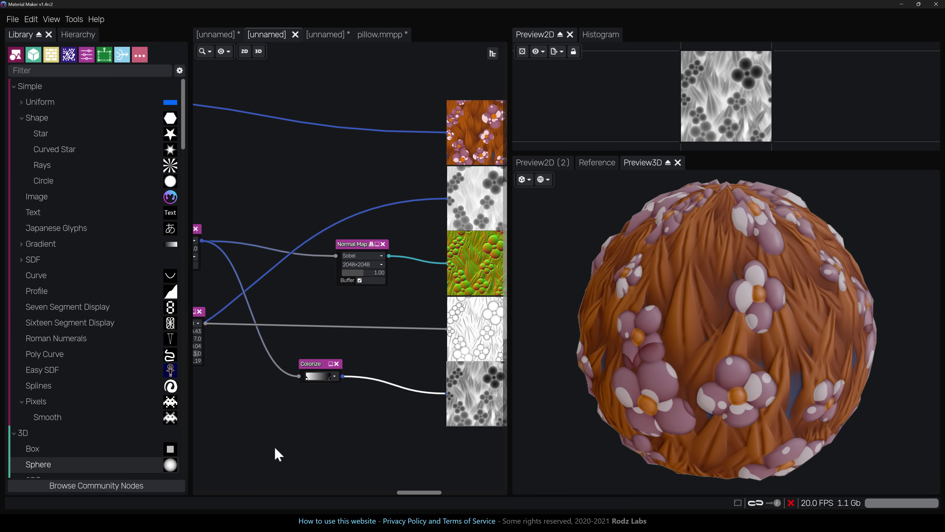
# Inspect the Preview3D environment settings and the Environment editor, then close the editor
pyautogui.click(550, 182)
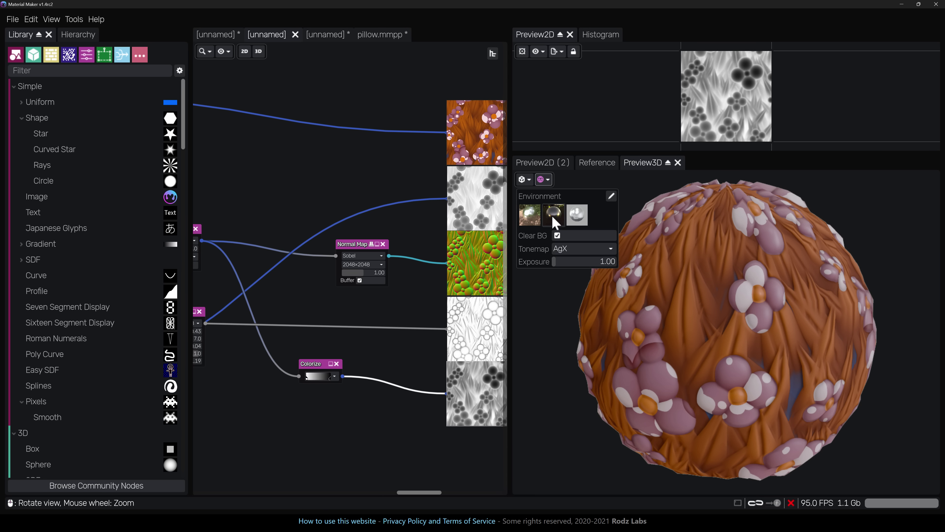
pyautogui.click(610, 196)
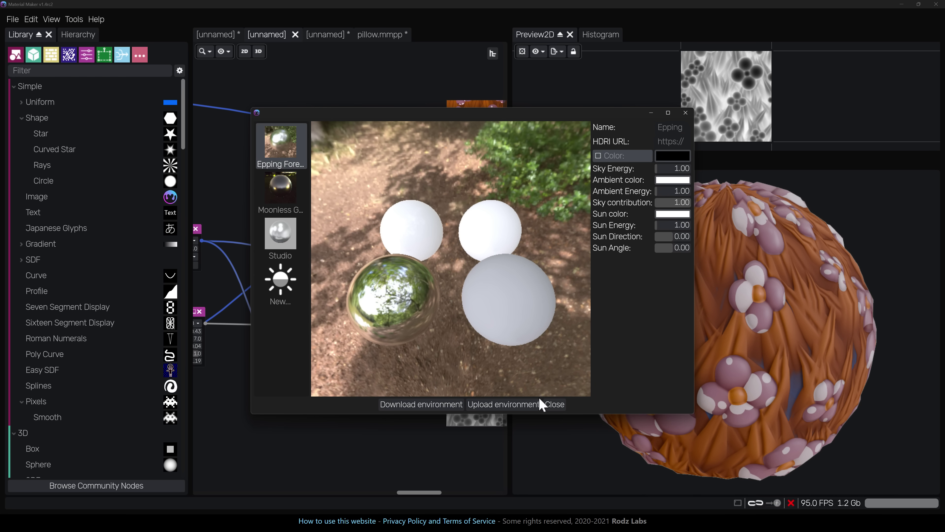
pyautogui.click(547, 405)
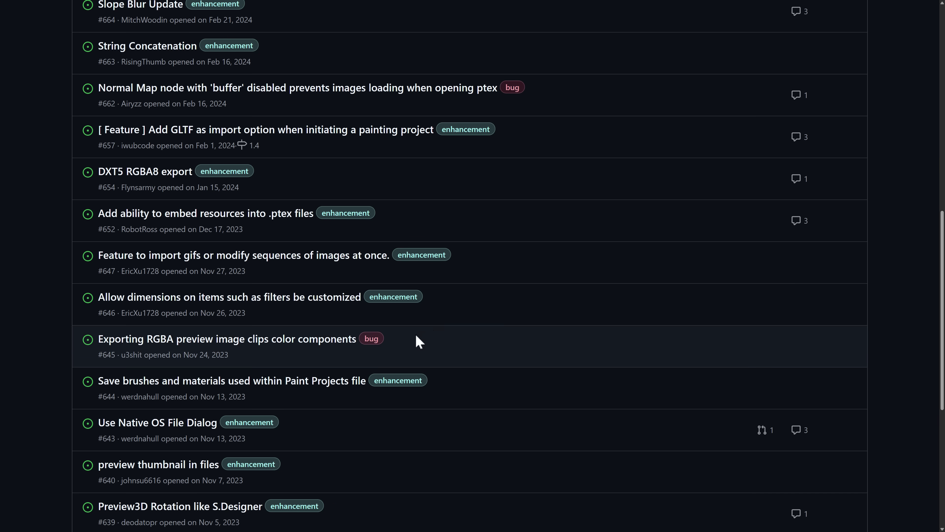
pyautogui.scroll(10, 510, 288)
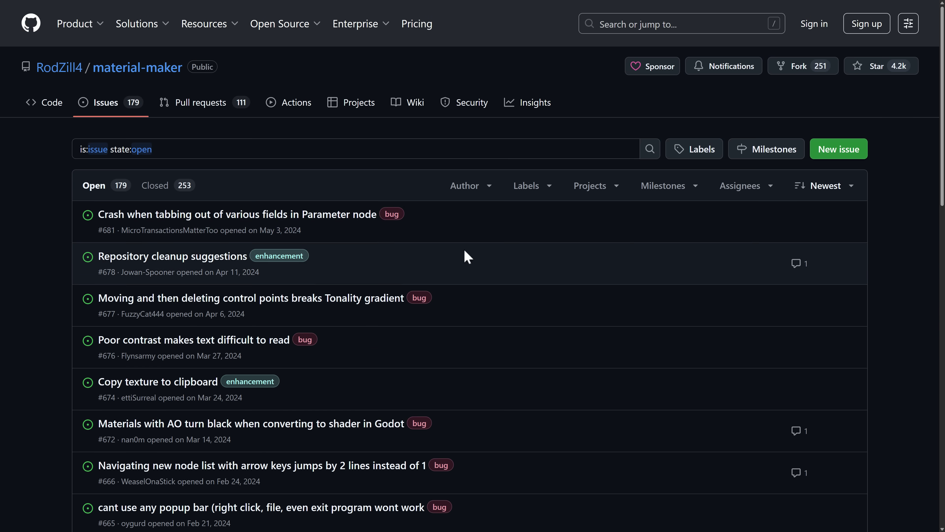
# Open the material-maker repository's code page and scroll its file list and sidebar
pyautogui.click(149, 73)
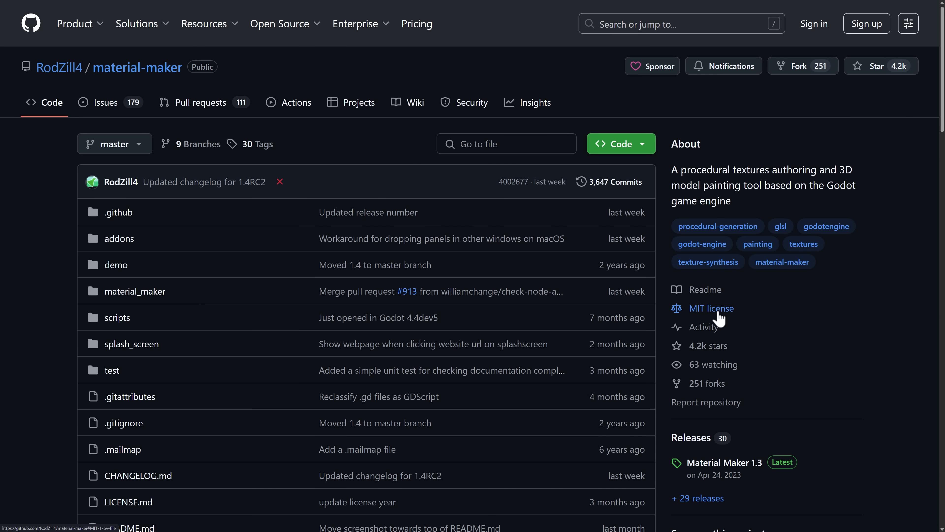
pyautogui.scroll(-3, 792, 317)
pyautogui.scroll(-8, 790, 313)
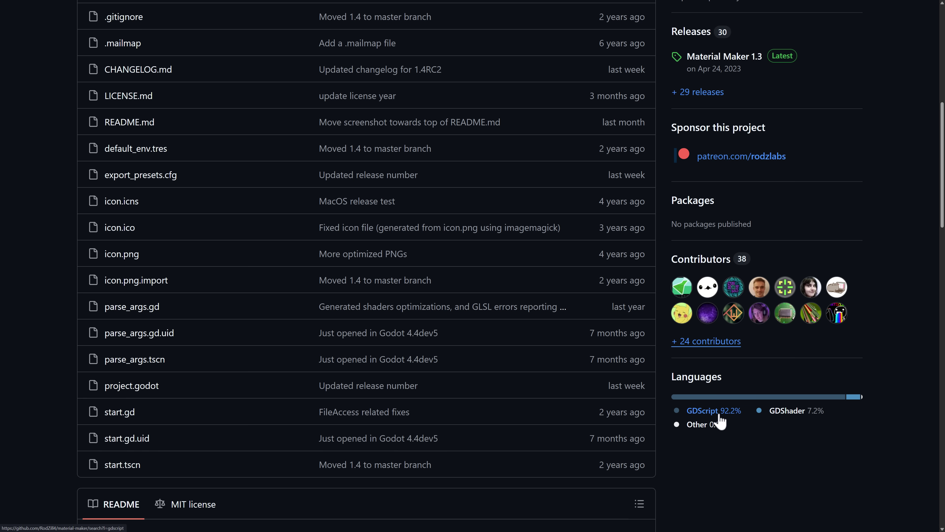
pyautogui.scroll(10, 766, 419)
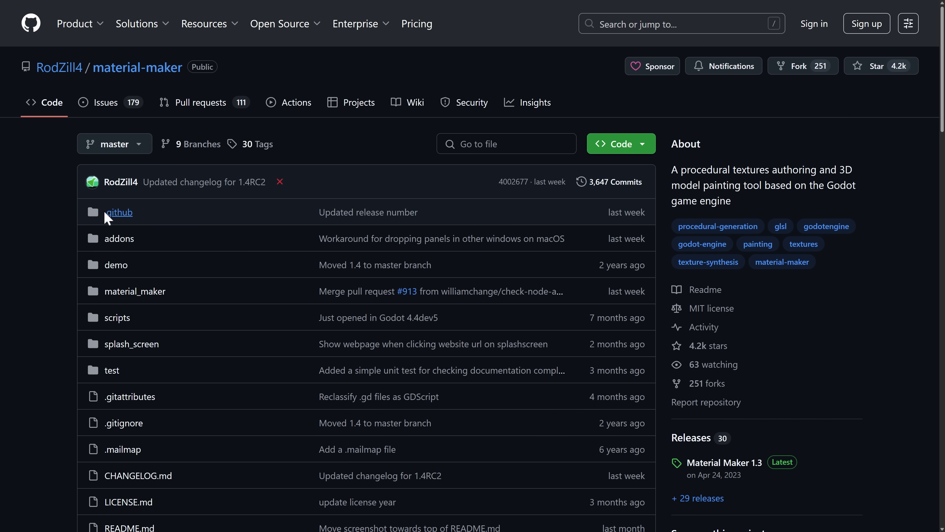
pyautogui.scroll(-1, 276, 359)
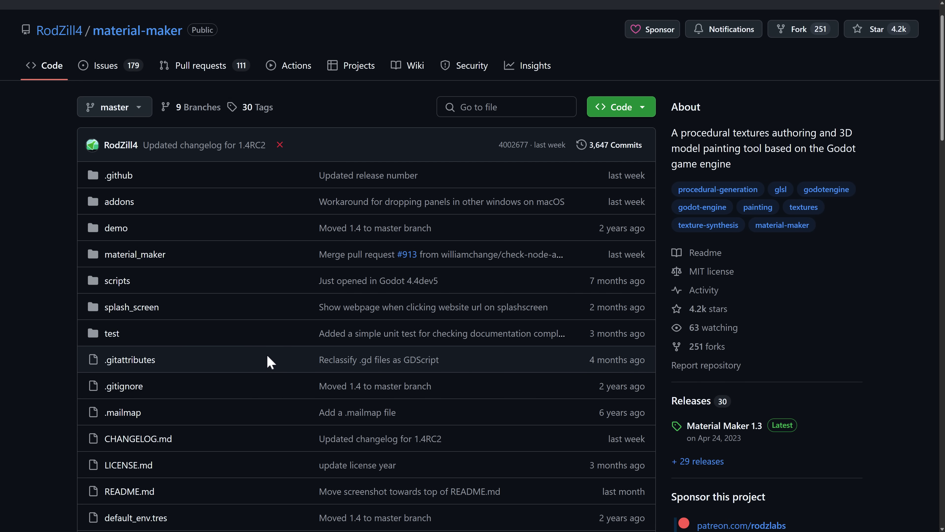
pyautogui.hotkey('ctrl', 'Tab')
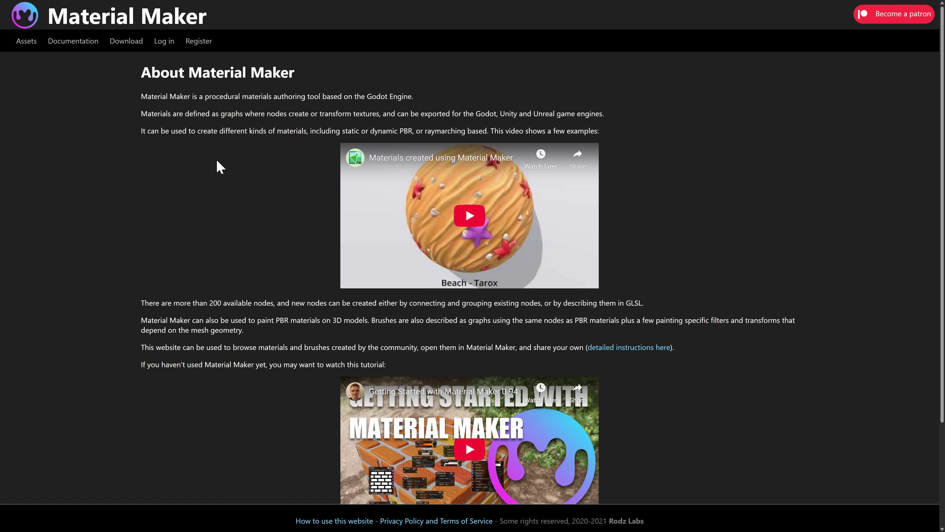